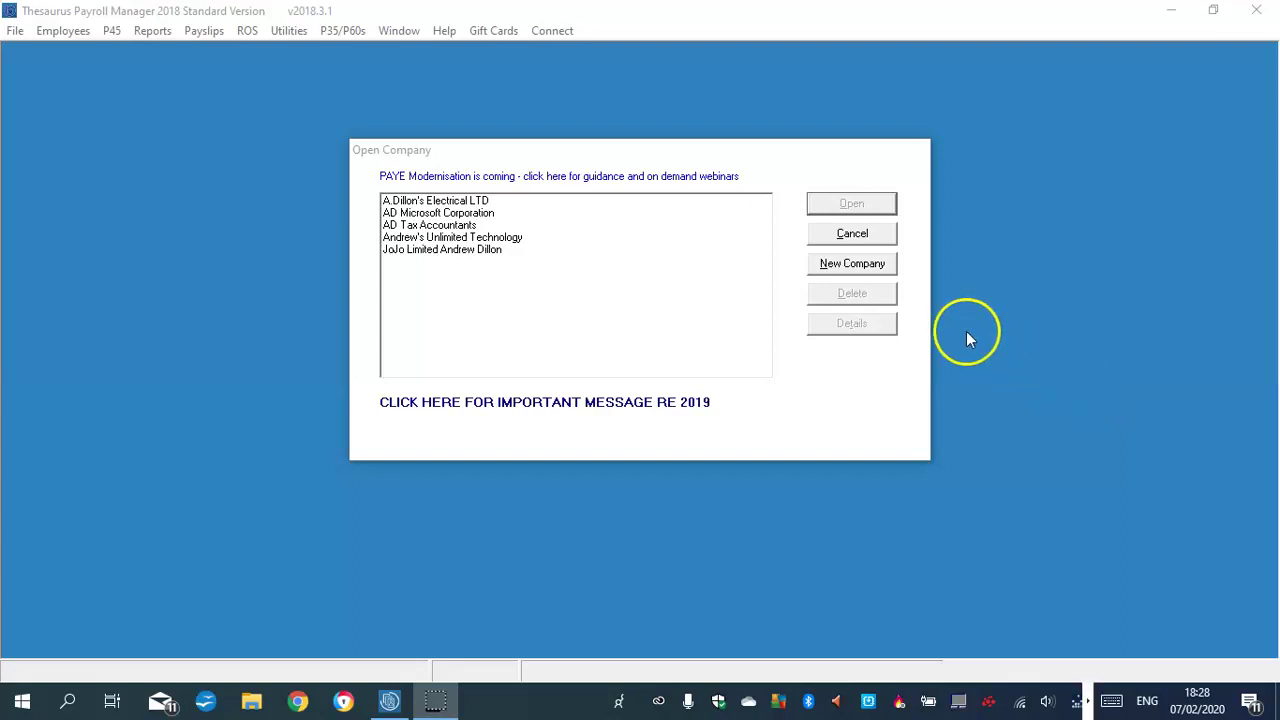
# Choose New Company in the Open Company dialog to launch the Add New Company Wizard
pyautogui.click(851, 263)
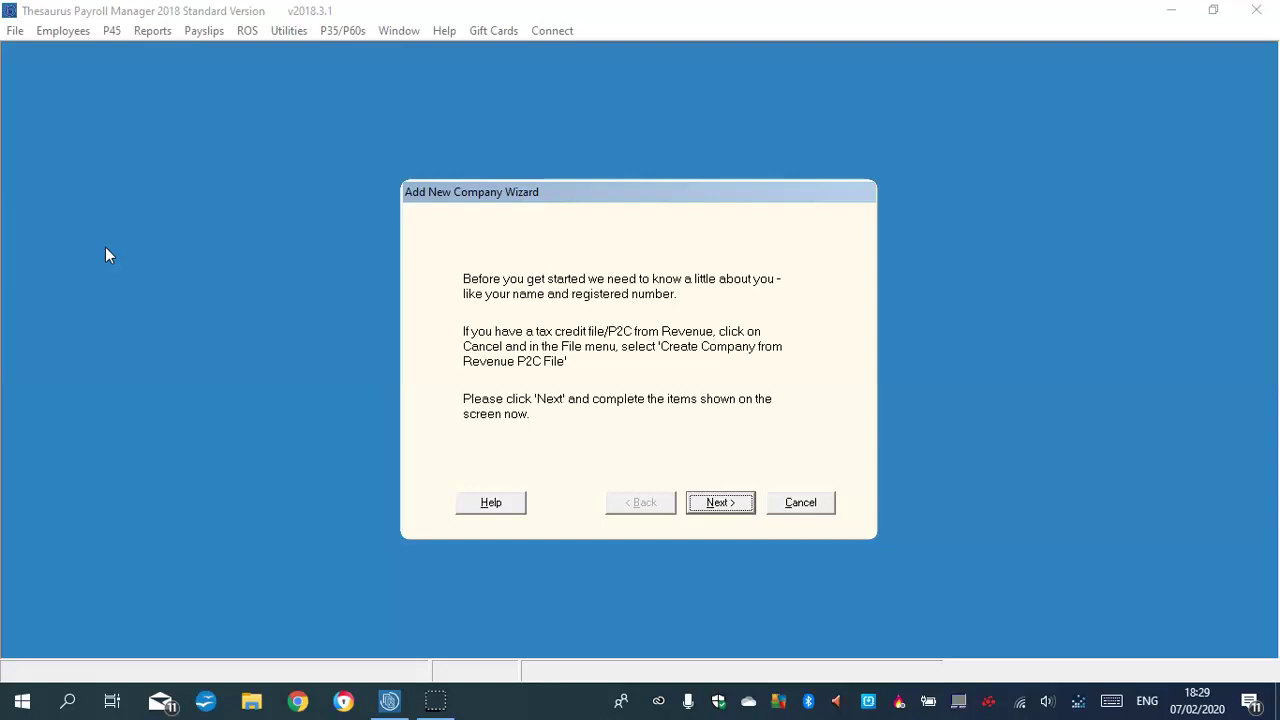
# Enter the new company's name in the wizard
pyautogui.click(721, 508)
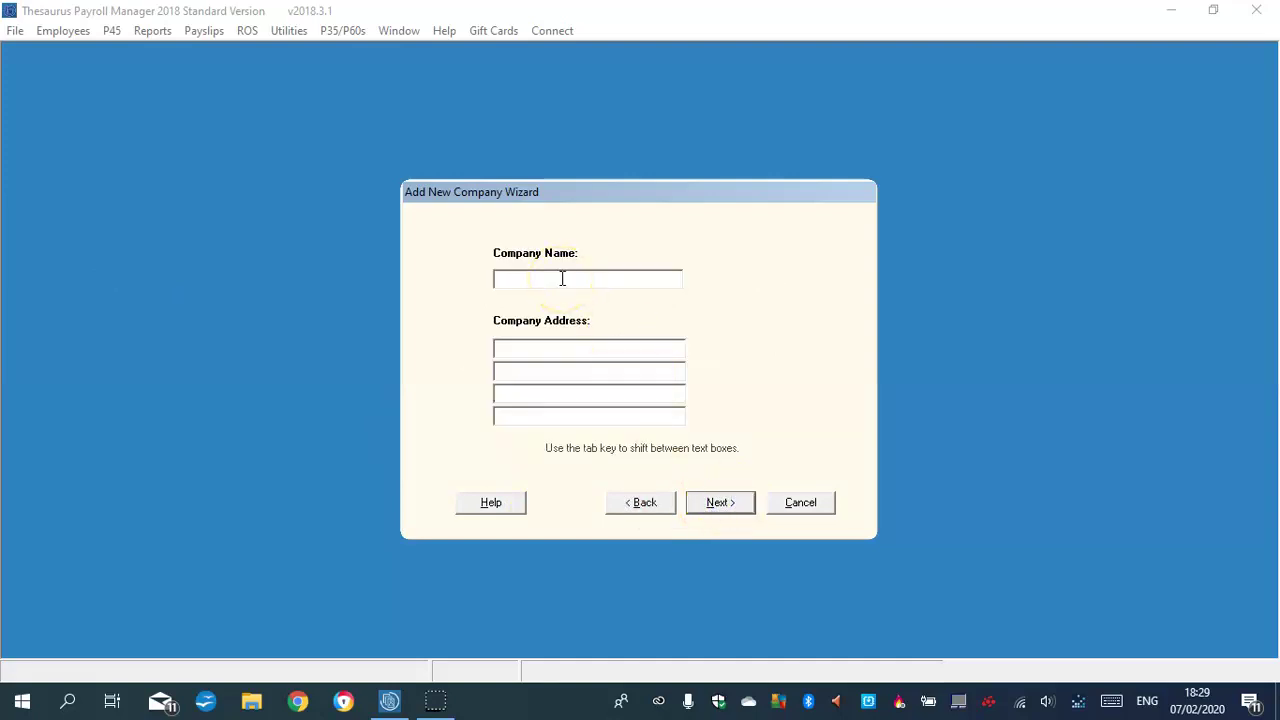
pyautogui.press('capslock')
pyautogui.press('capslock')
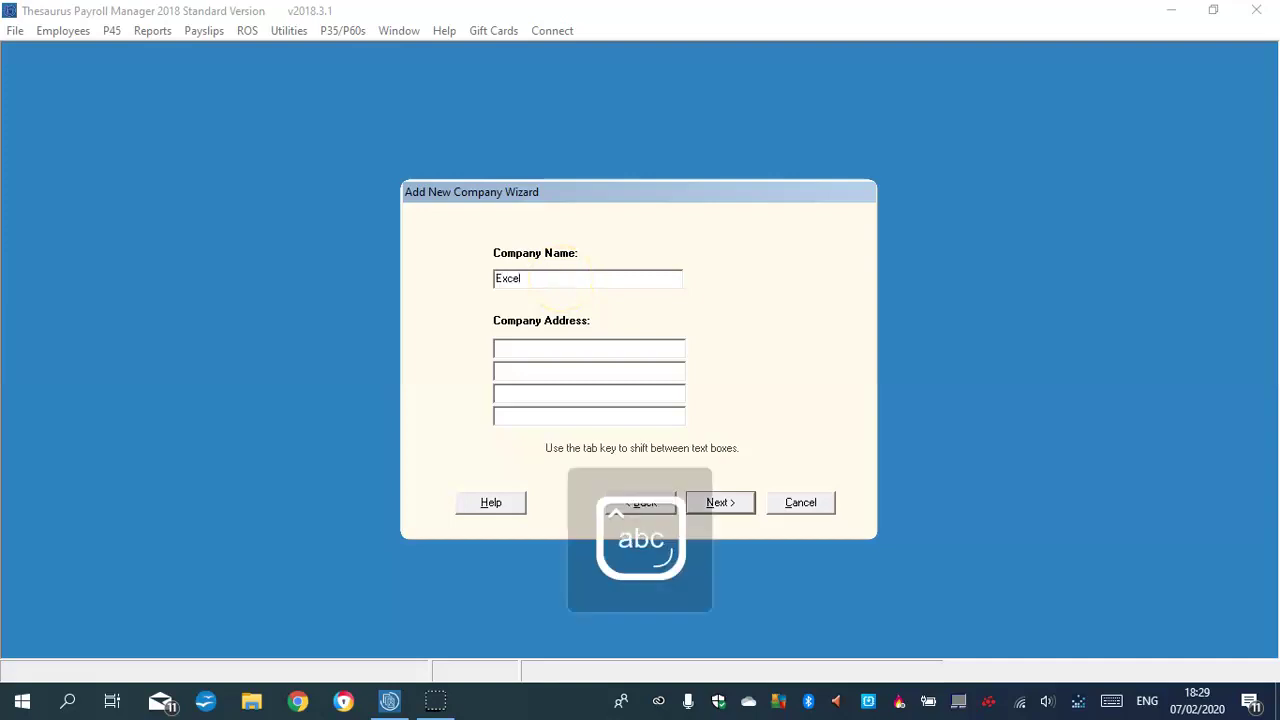
pyautogui.press('capslock')
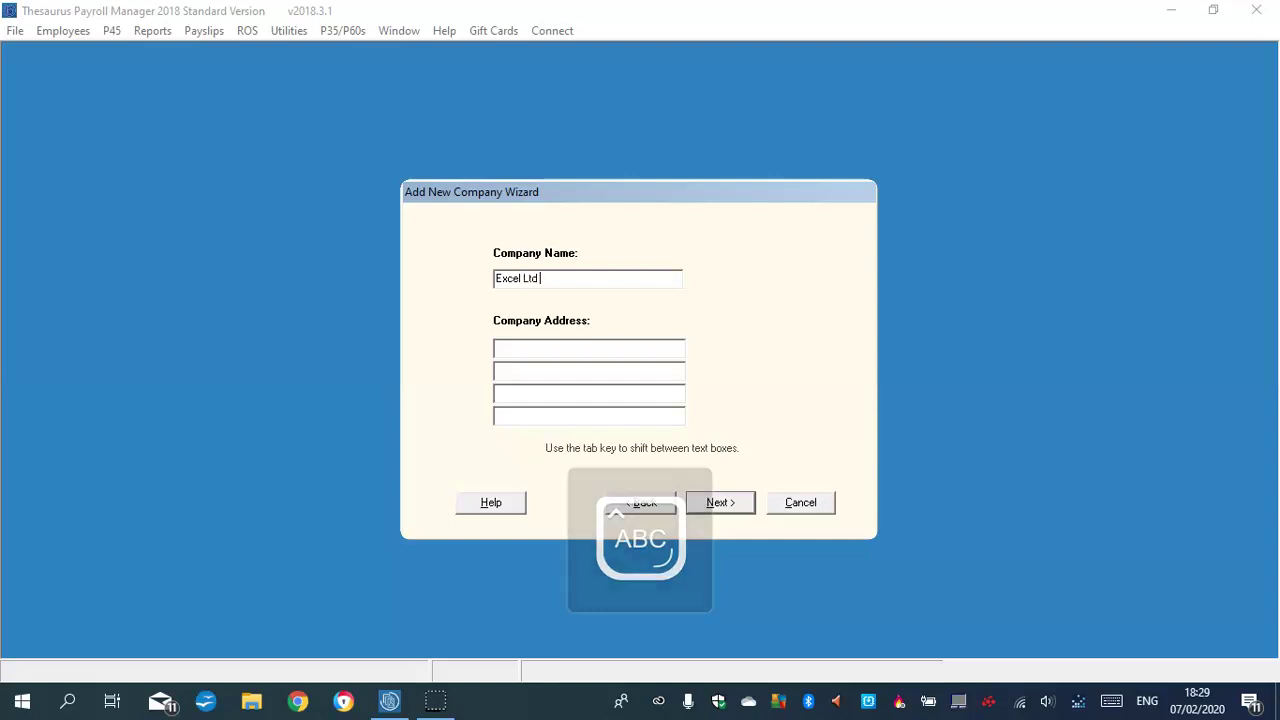
pyautogui.press('capslock')
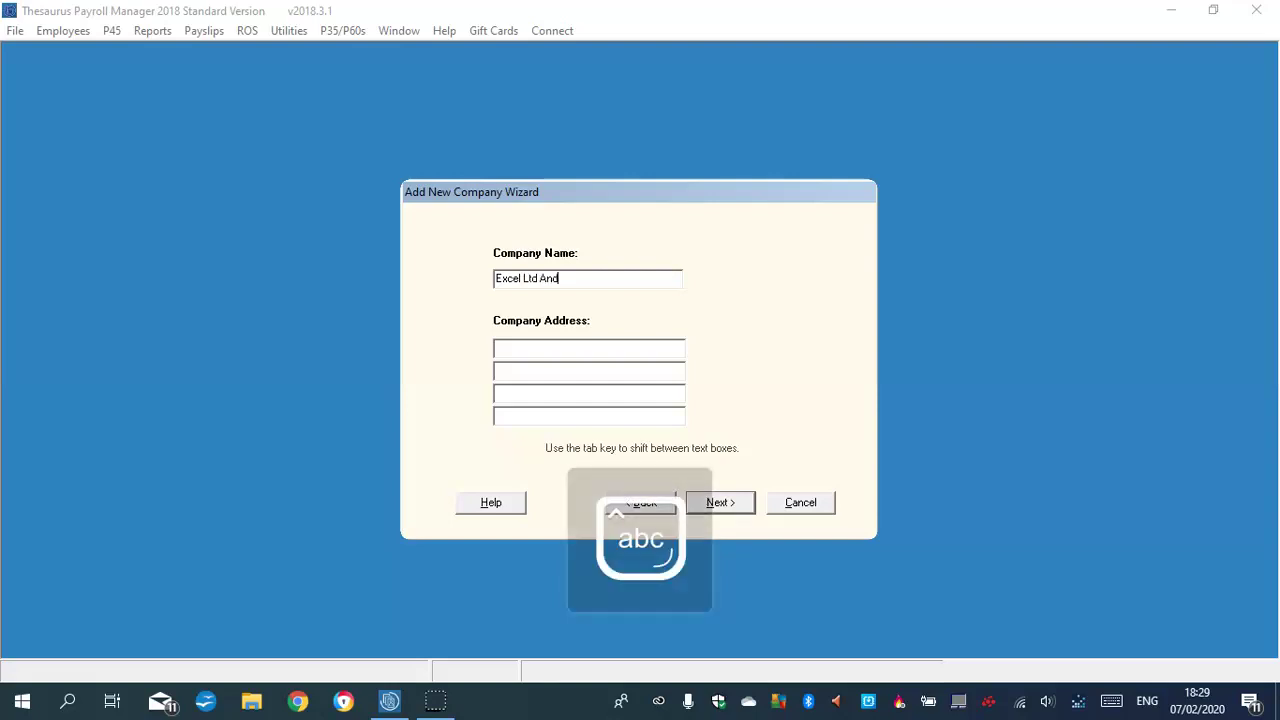
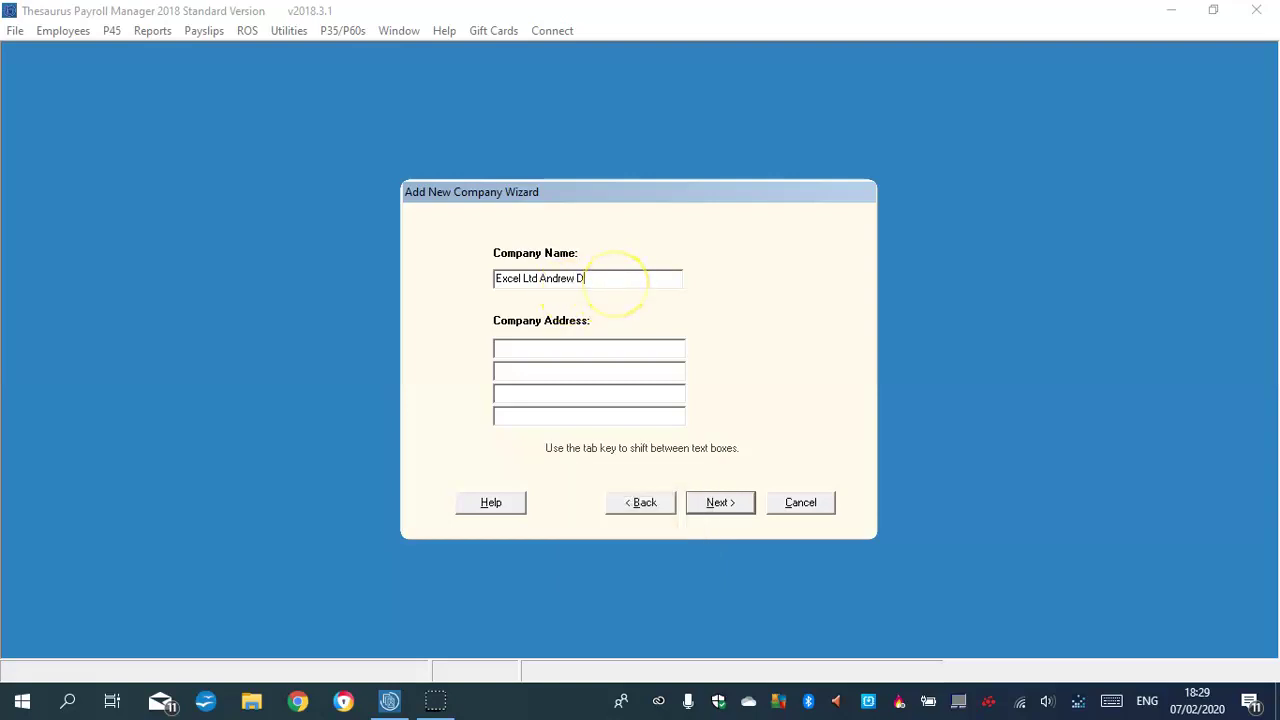
# Fill in the company's three-line postal address, correcting a typo in the town line
pyautogui.click(528, 349)
pyautogui.press('capslock')
pyautogui.press('capslock')
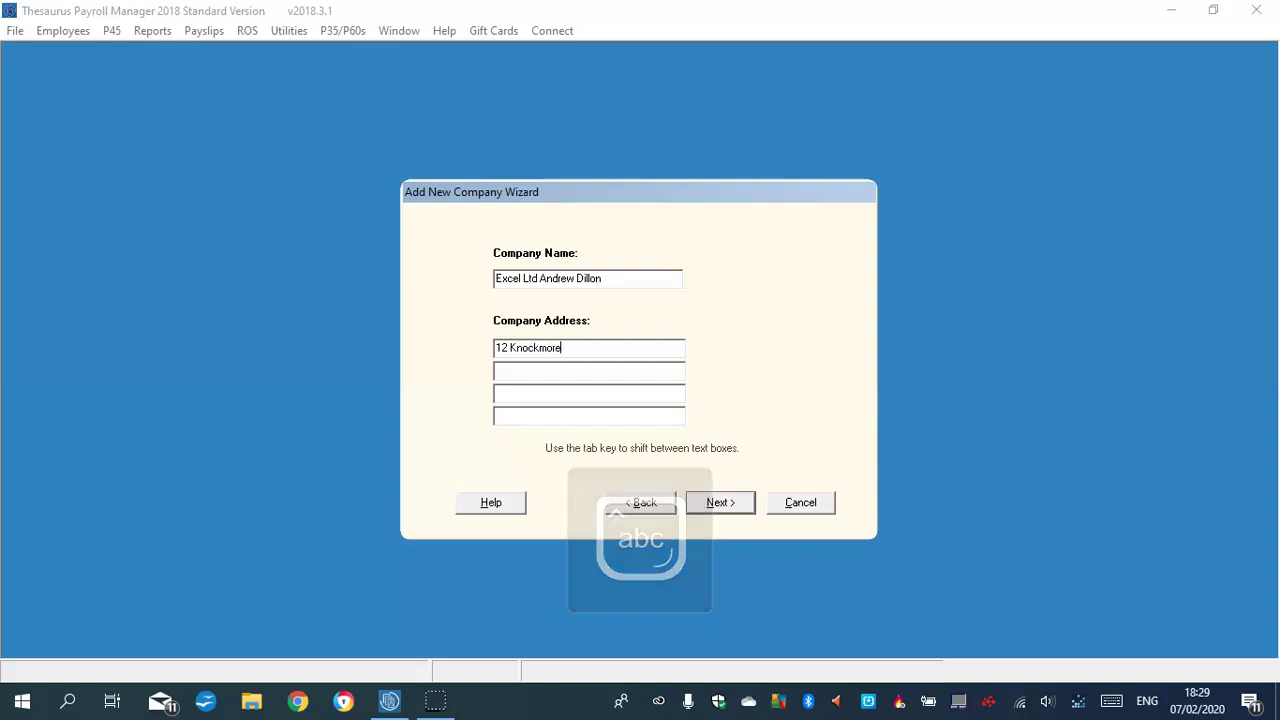
pyautogui.press('capslock')
pyautogui.press('capslock')
pyautogui.click(505, 372)
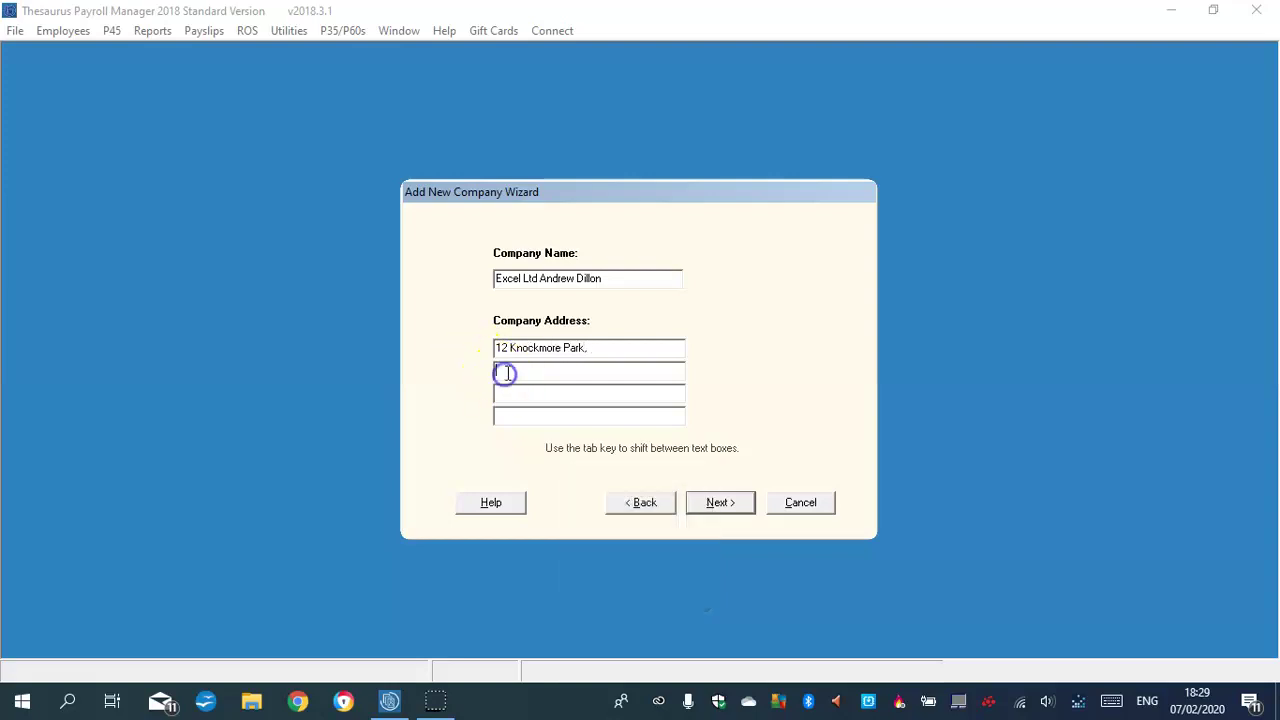
pyautogui.press('capslock')
pyautogui.press('capslock')
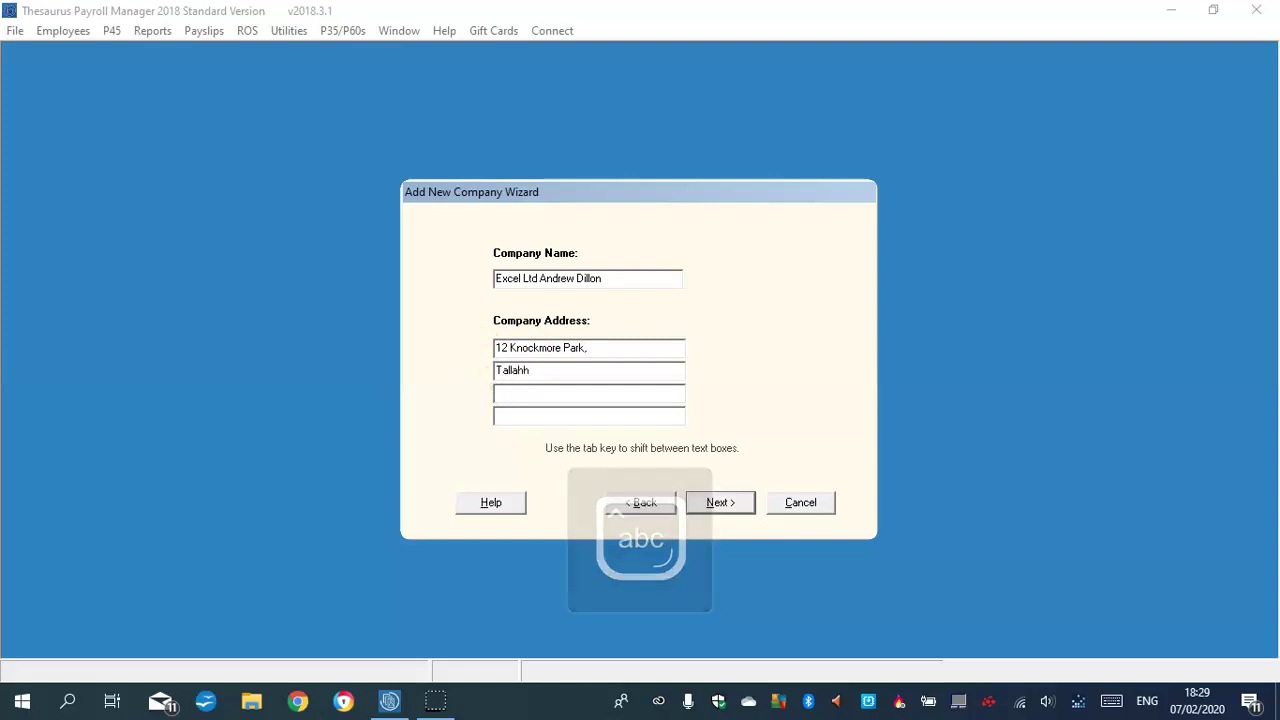
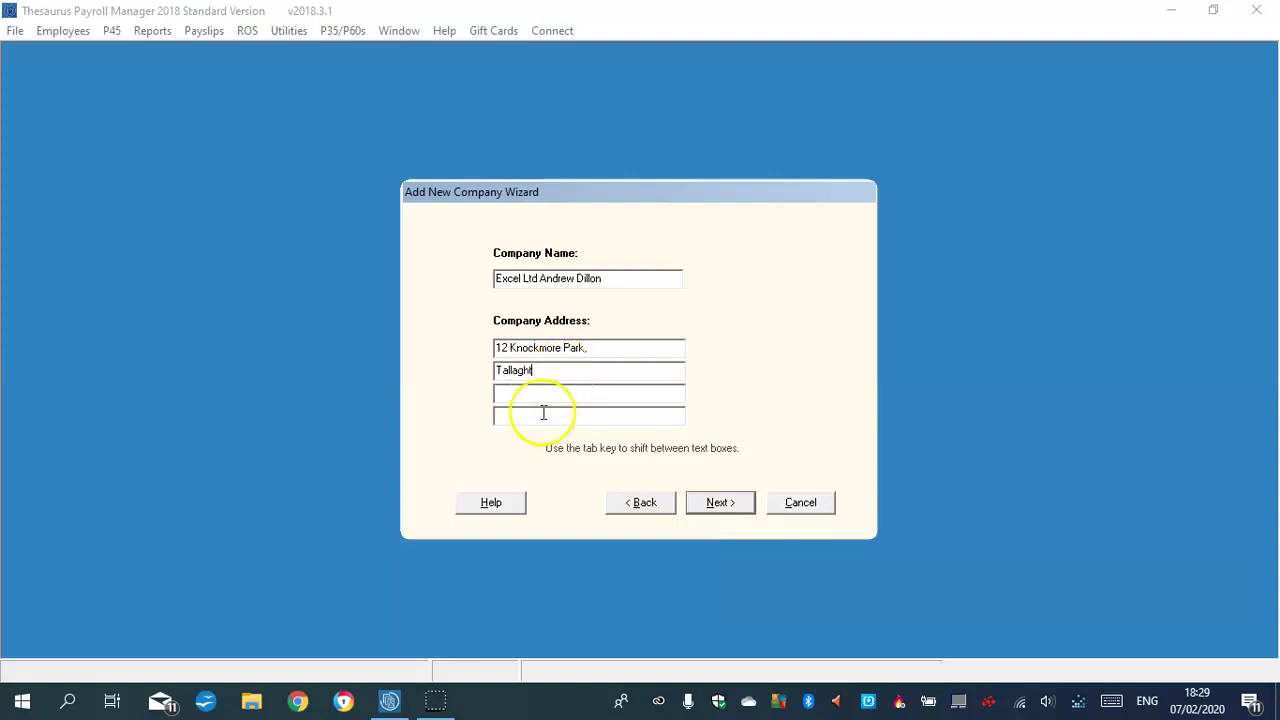
pyautogui.click(522, 394)
pyautogui.write('Dublin 24')
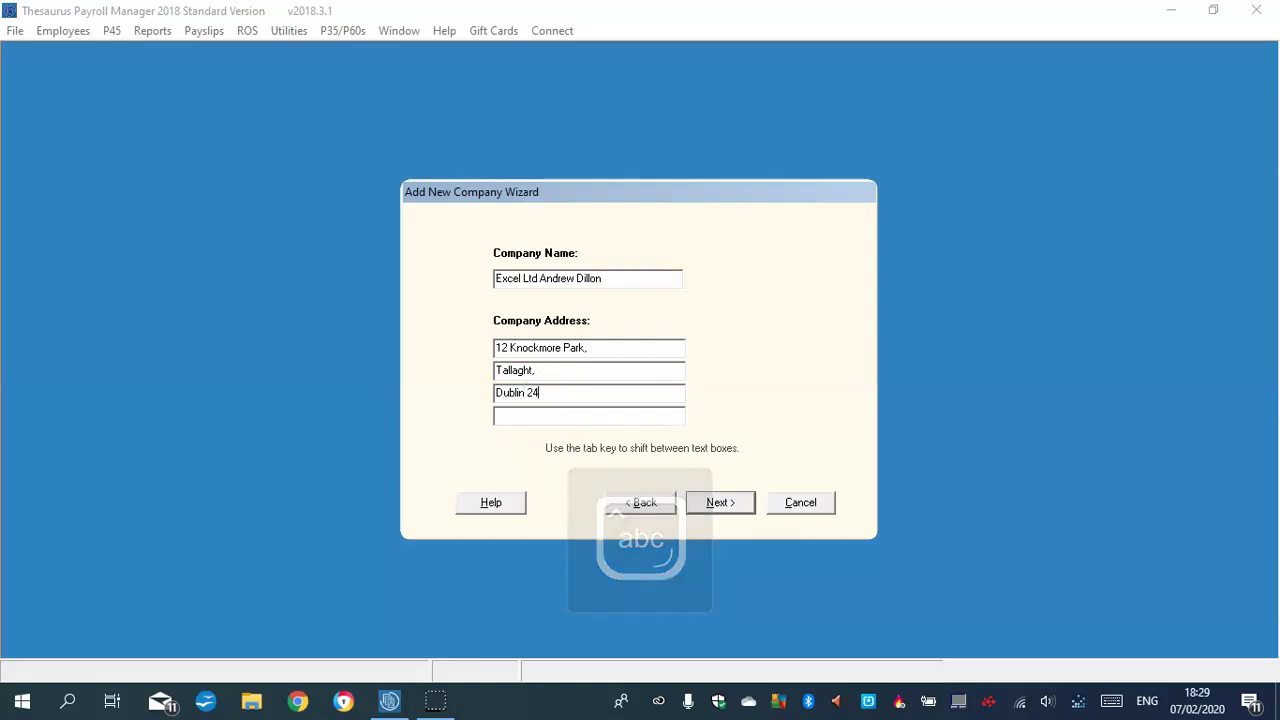
pyautogui.click(724, 504)
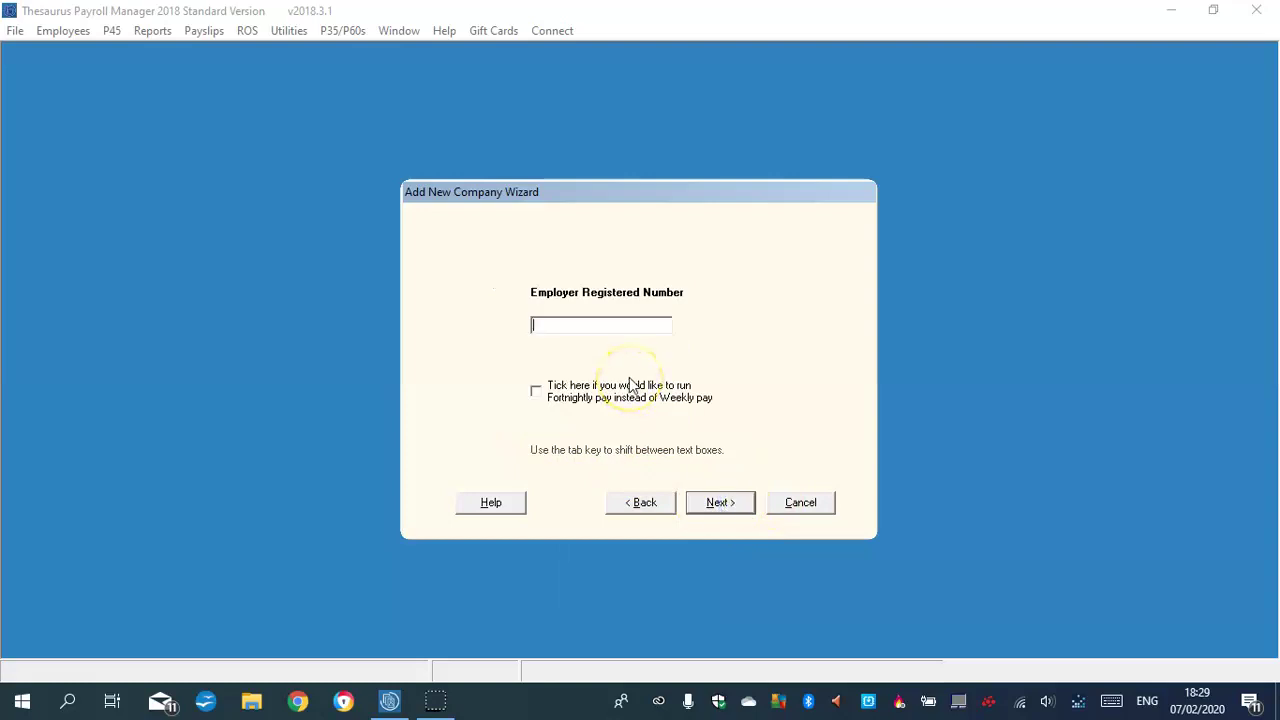
# Enter the employer registered number, leaving fortnightly pay unticked
pyautogui.press('capslock')
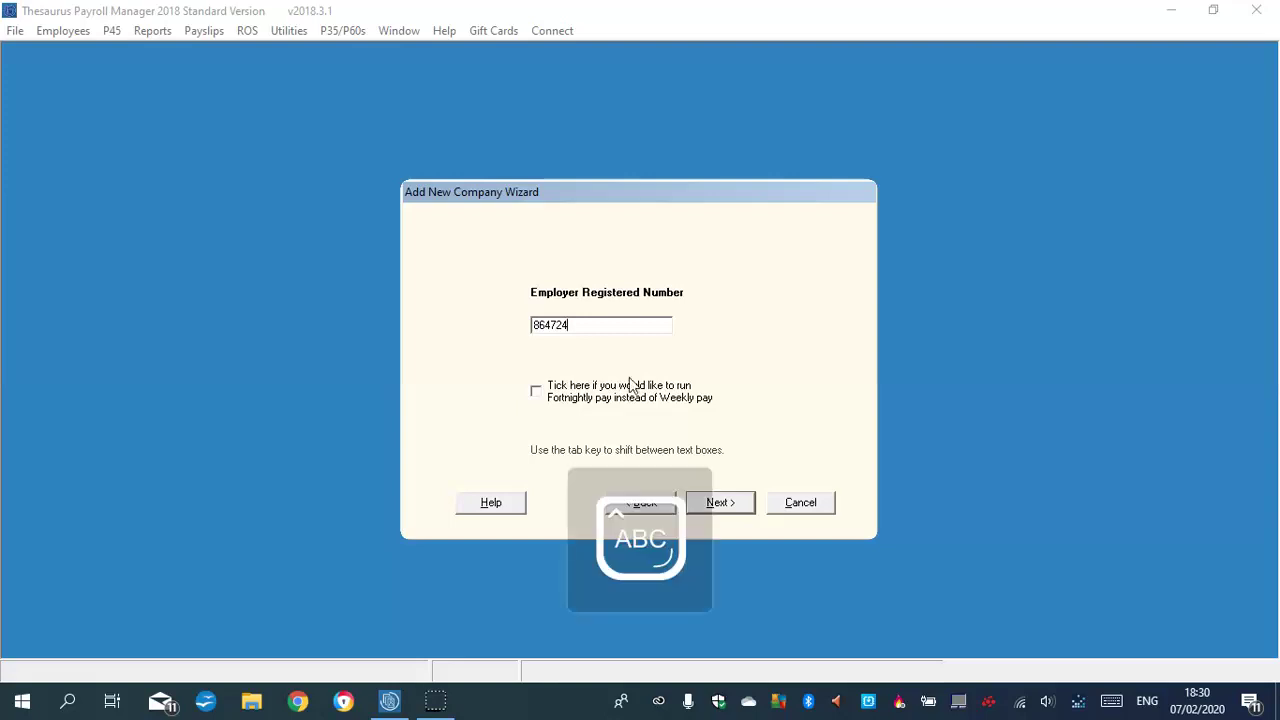
pyautogui.click(587, 326)
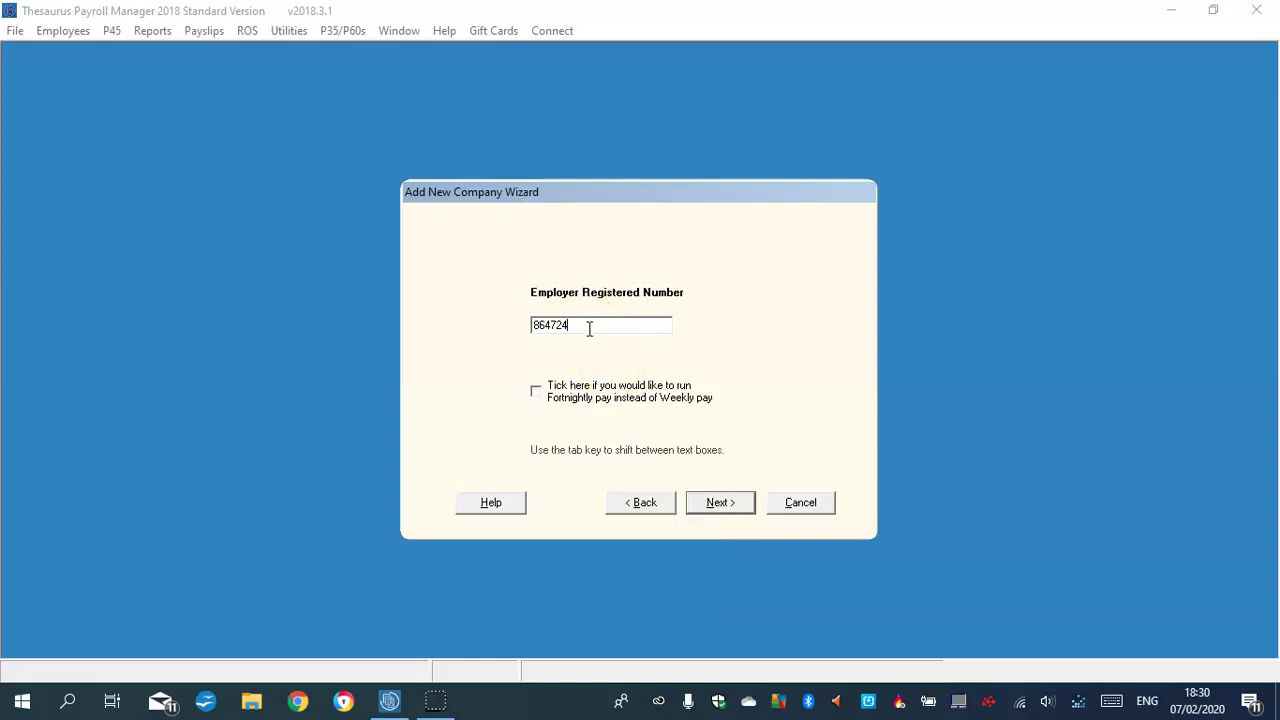
pyautogui.click(589, 324)
pyautogui.doubleClick(573, 324)
pyautogui.click(573, 324)
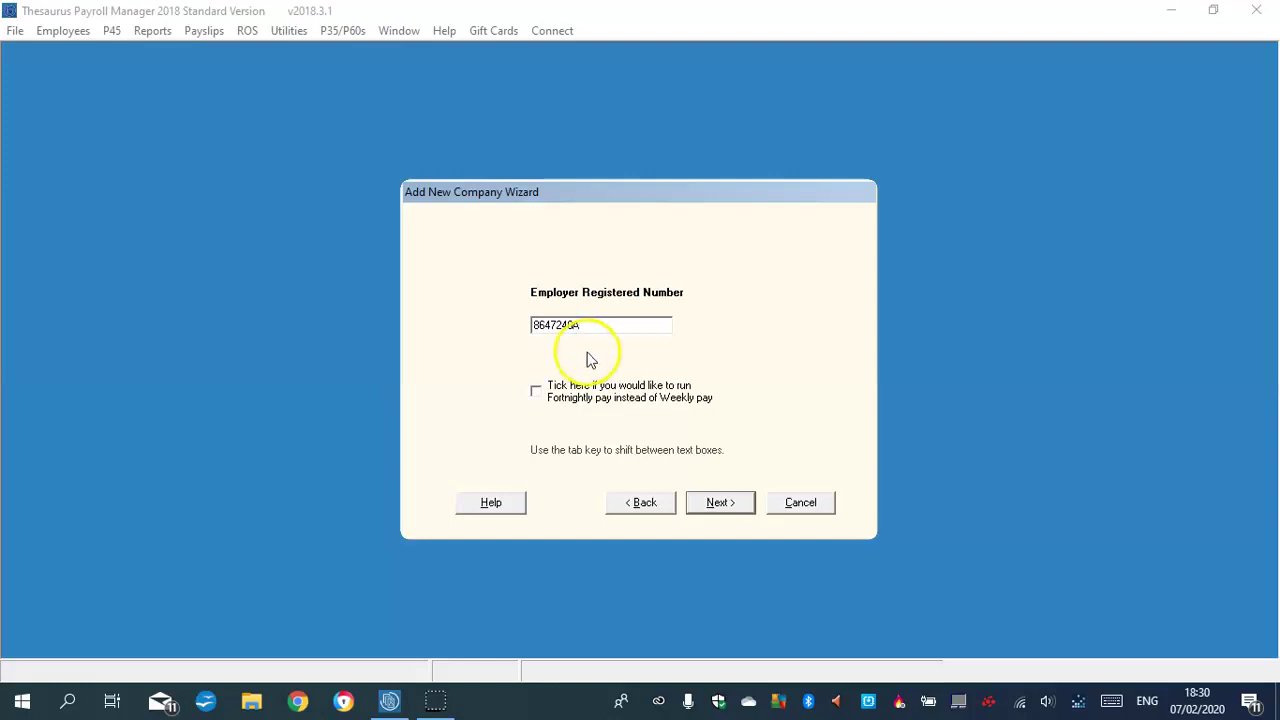
pyautogui.click(714, 508)
# Set and confirm the company password, then finish the wizard
pyautogui.click(663, 348)
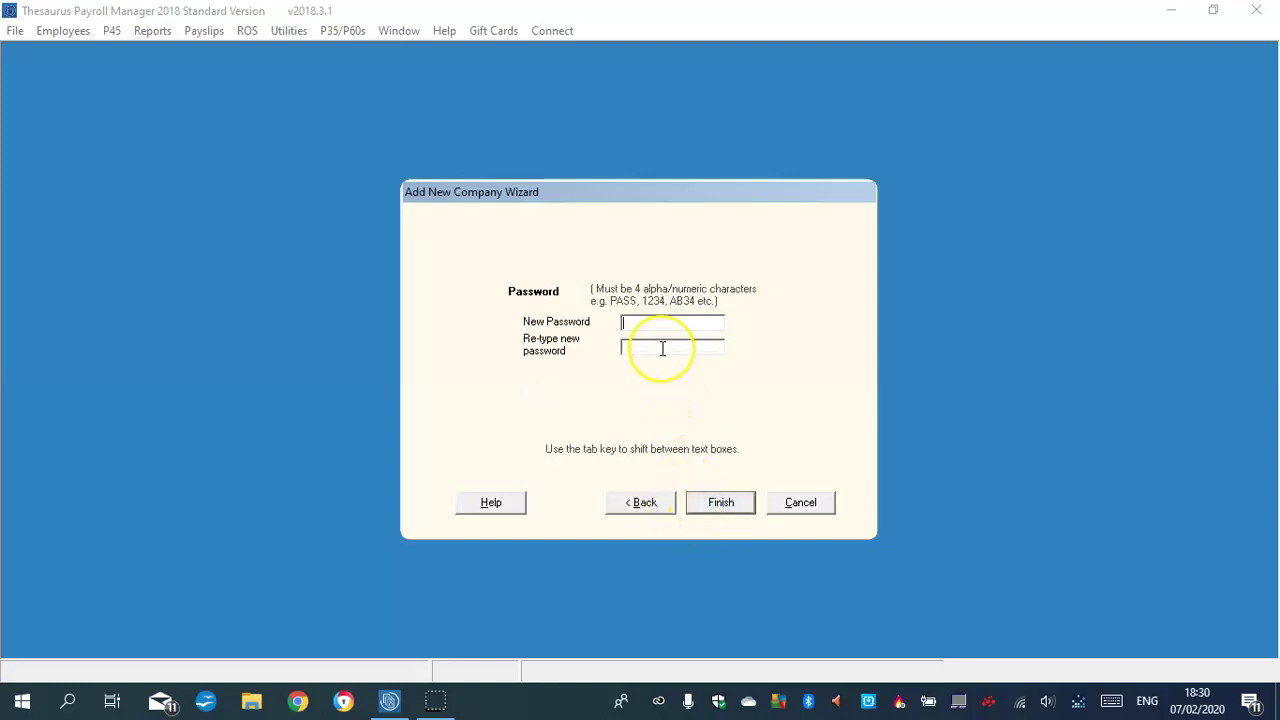
pyautogui.write('****')
pyautogui.click(659, 348)
pyautogui.write('****')
pyautogui.click(716, 504)
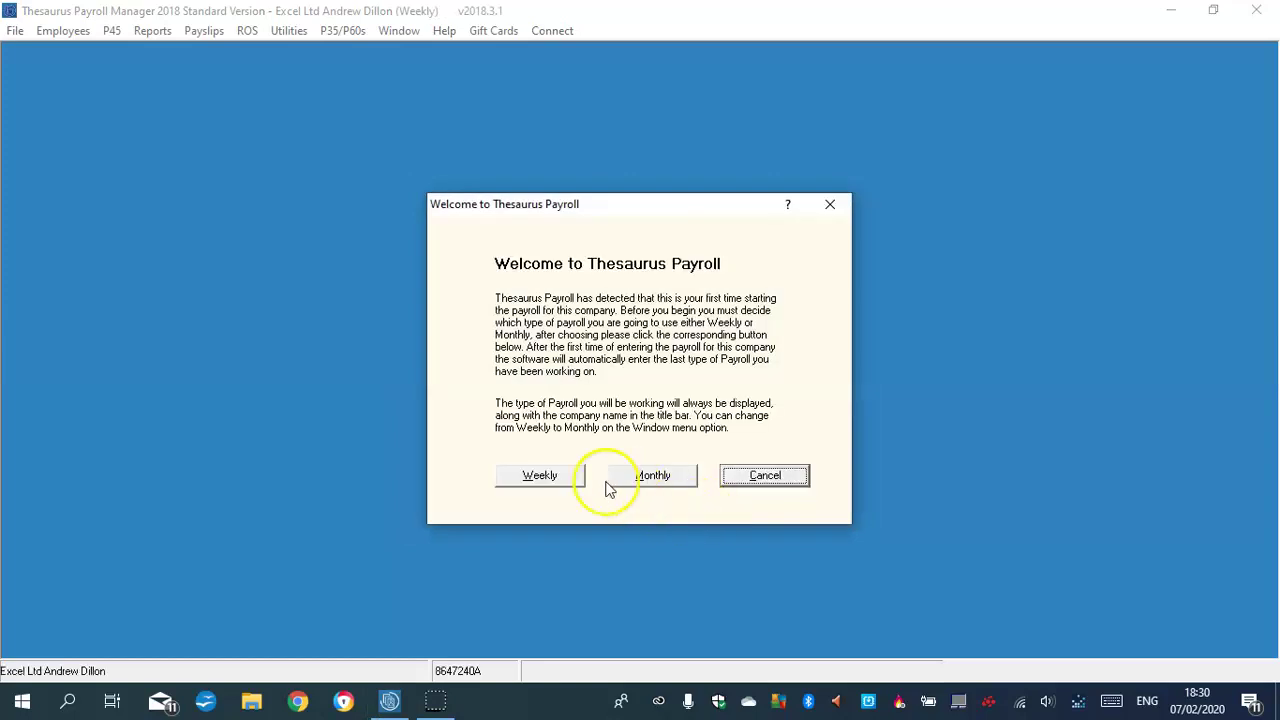
# Open the company as a weekly payroll on the free trial, logging in with the password
pyautogui.click(540, 476)
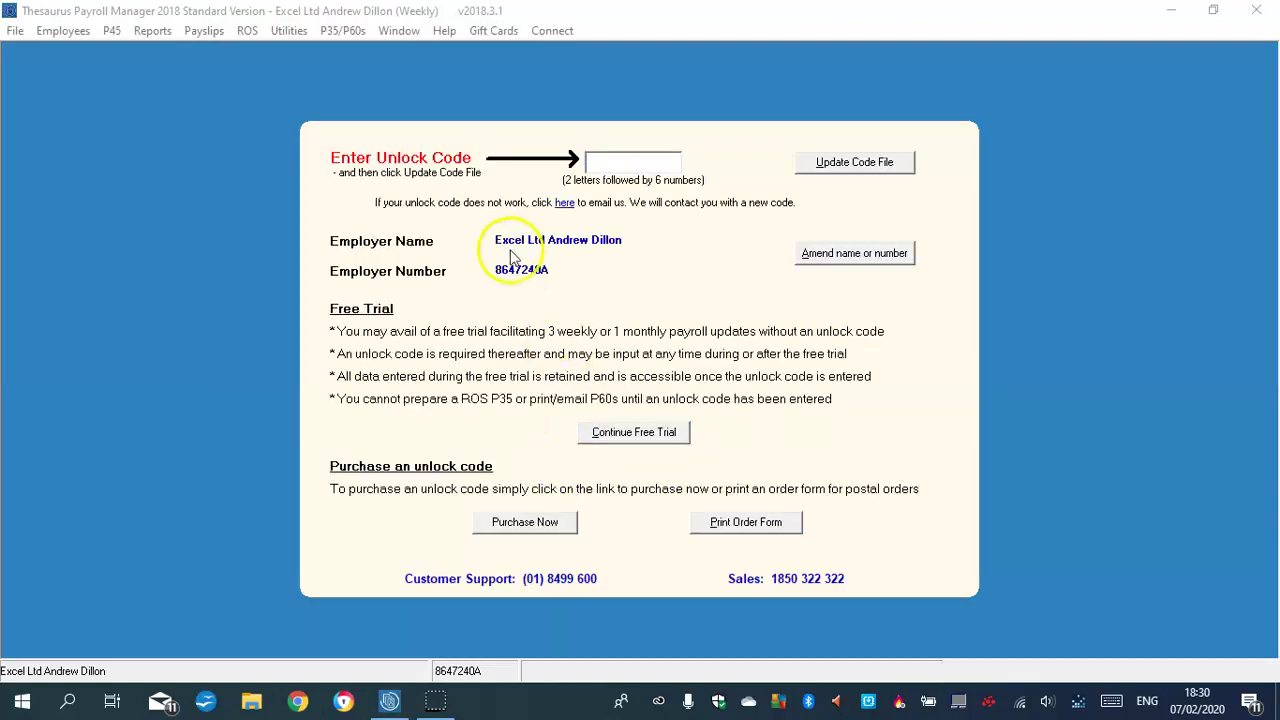
pyautogui.click(644, 433)
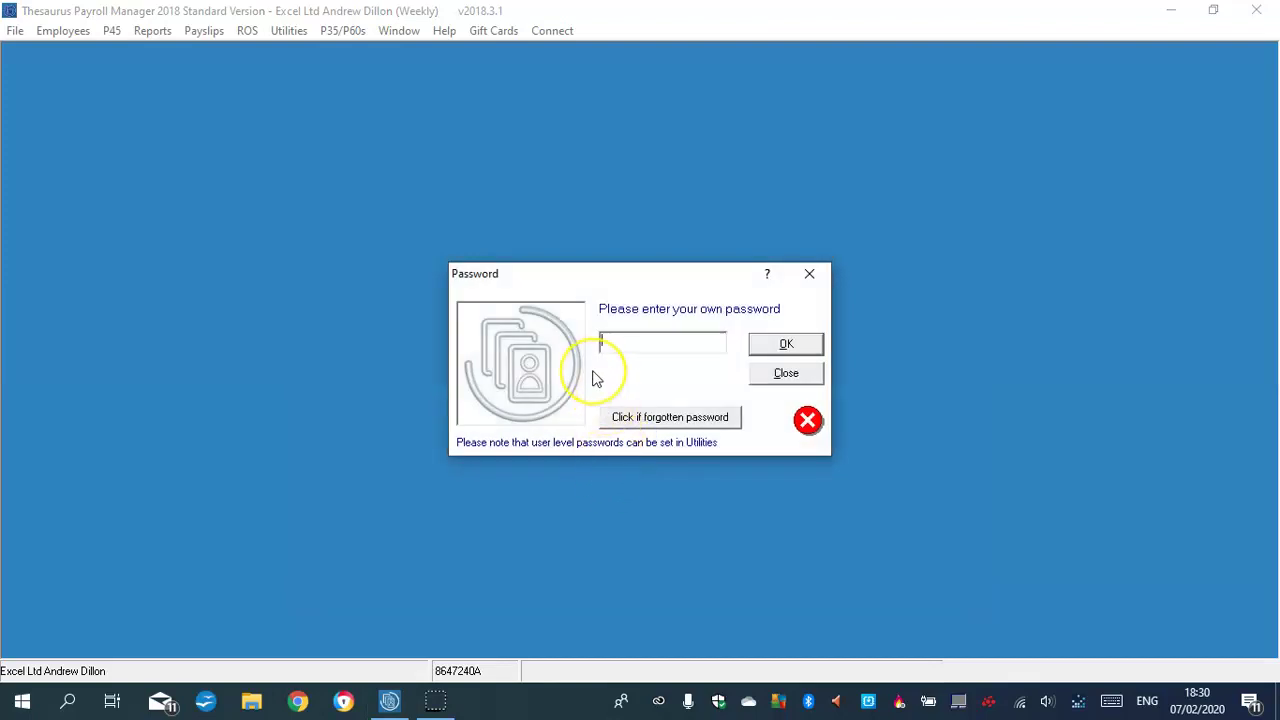
pyautogui.press('capslock')
pyautogui.write('*')
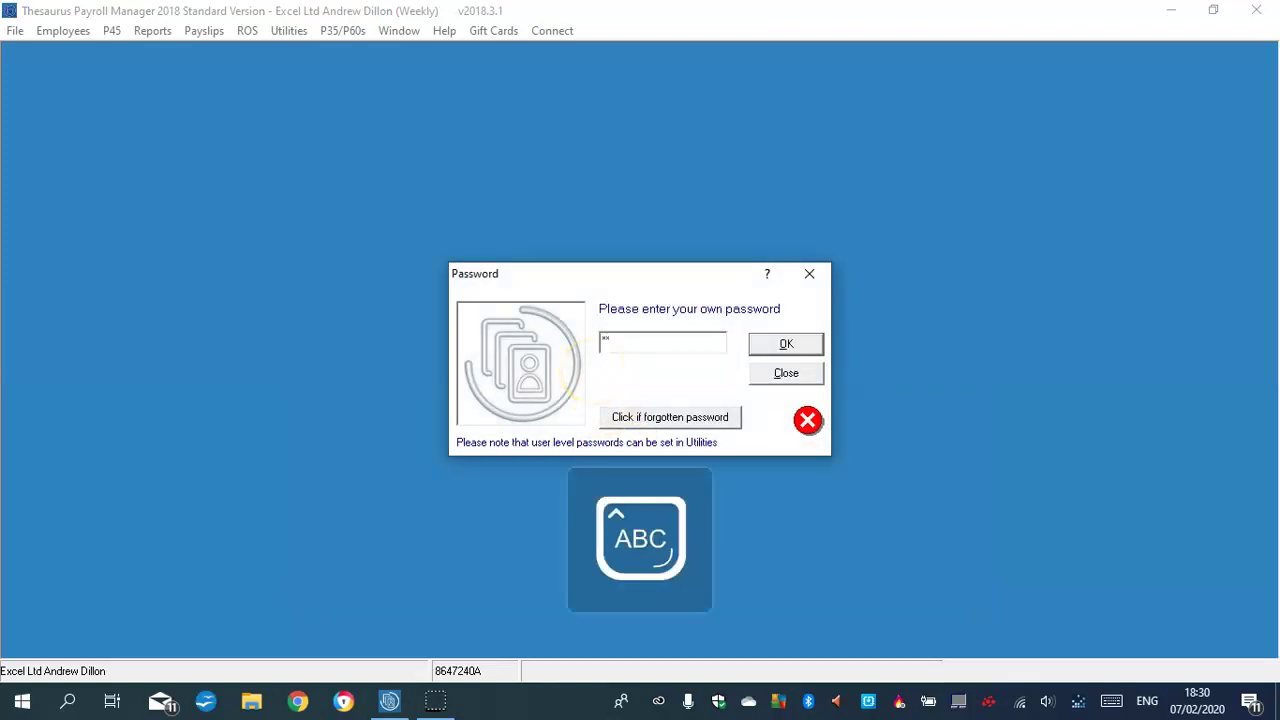
pyautogui.click(780, 344)
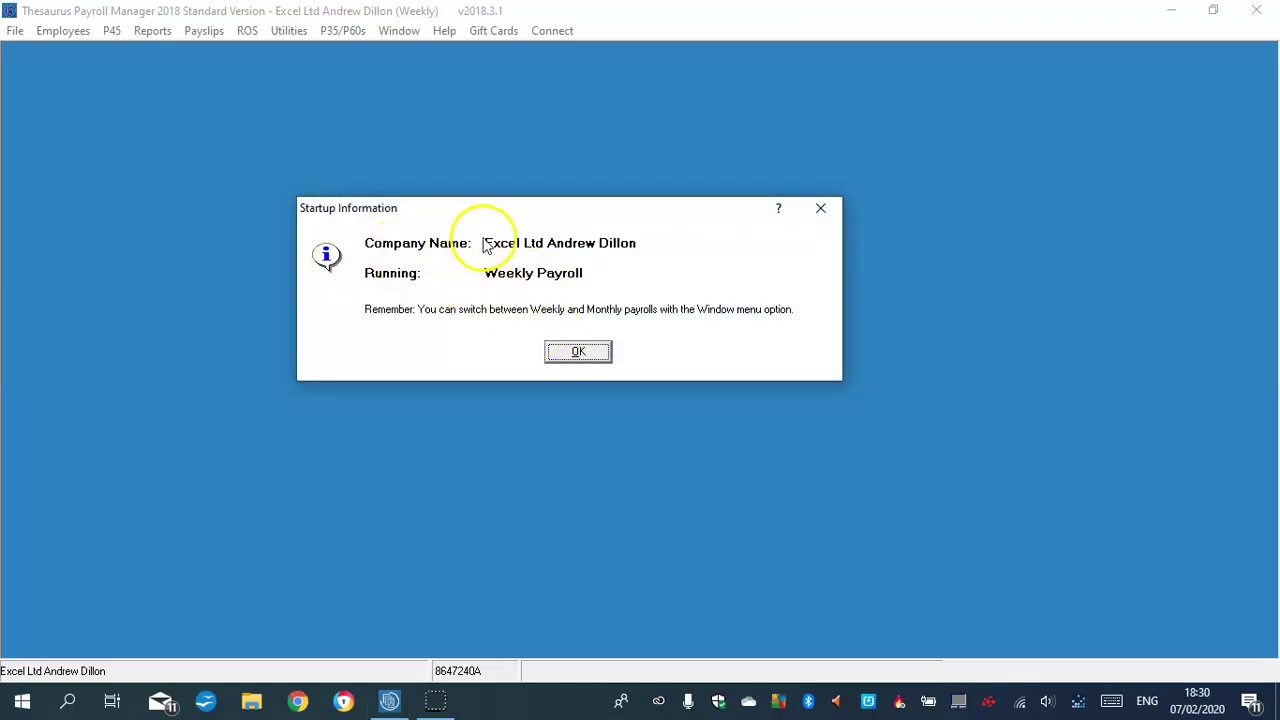
pyautogui.click(579, 352)
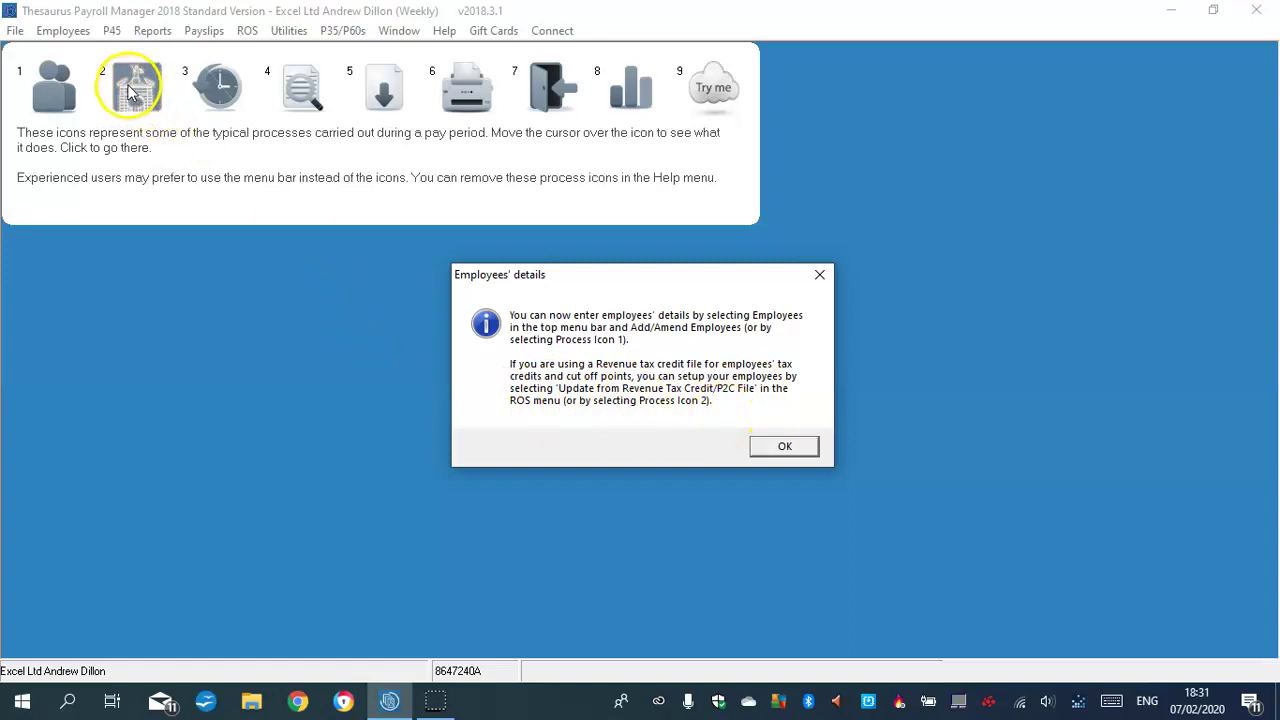
# Dismiss the employee-setup notice and save a password-recovery e-mail address
pyautogui.click(771, 448)
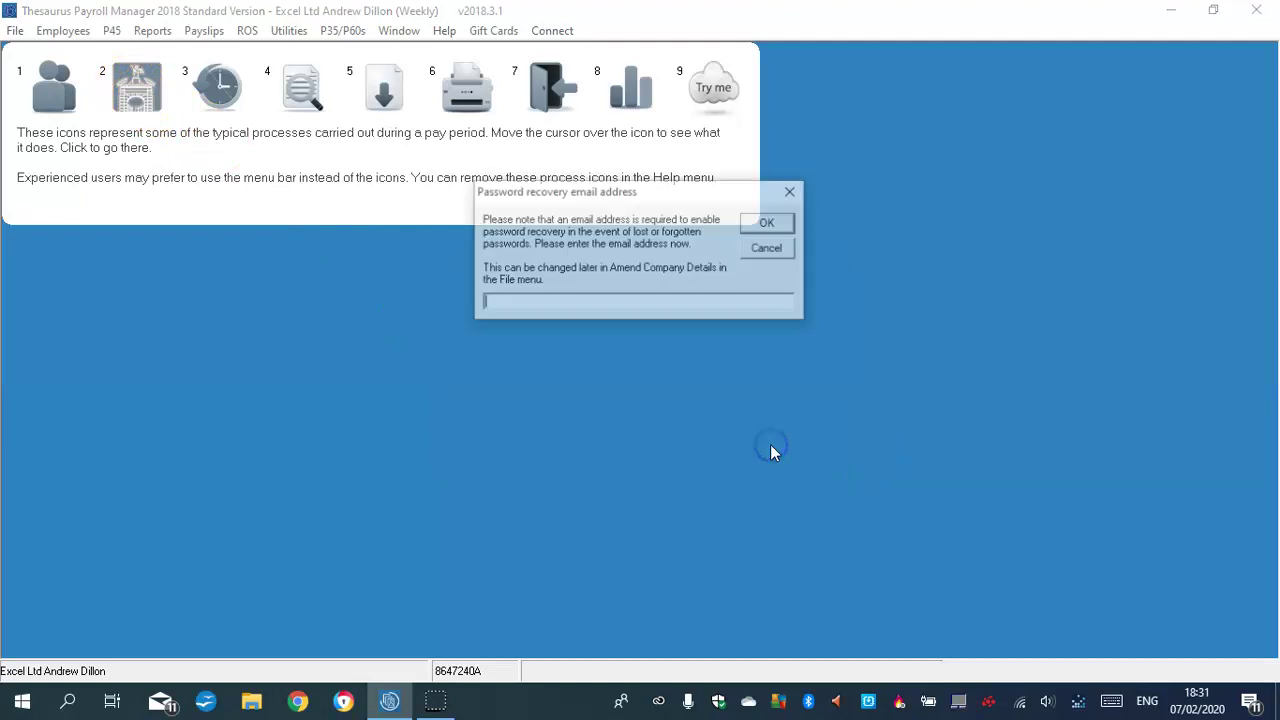
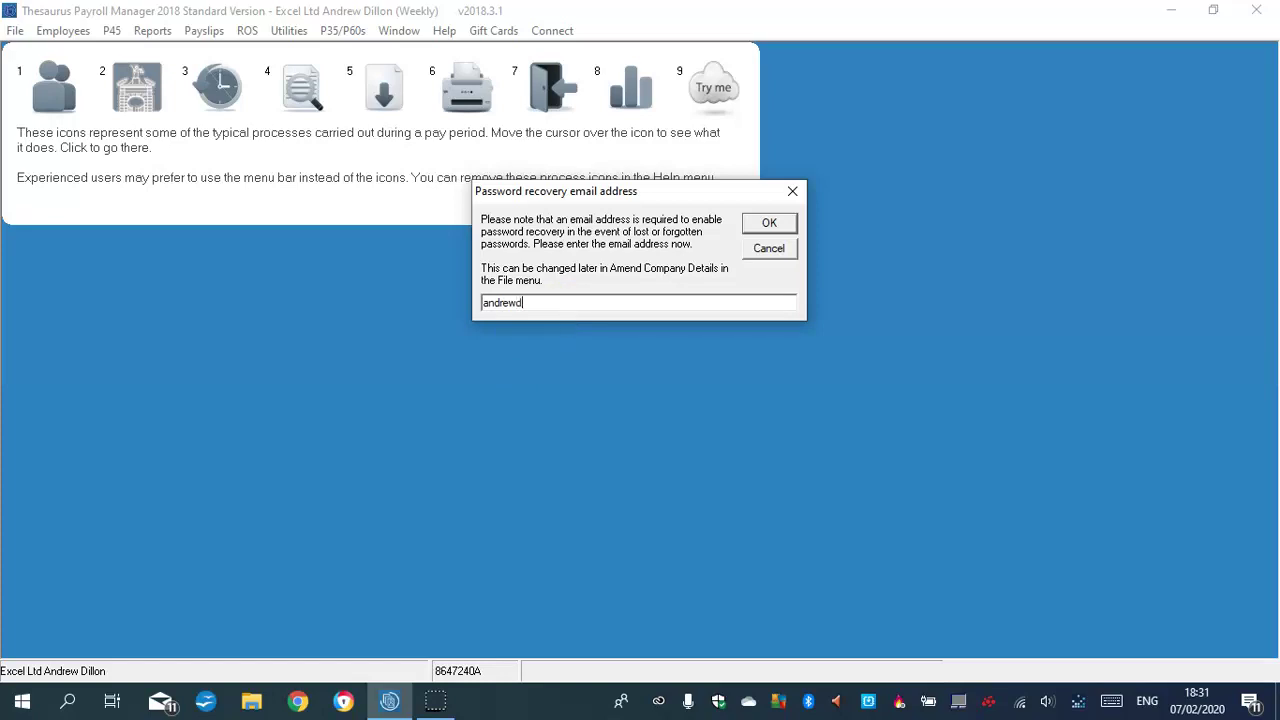
pyautogui.click(757, 224)
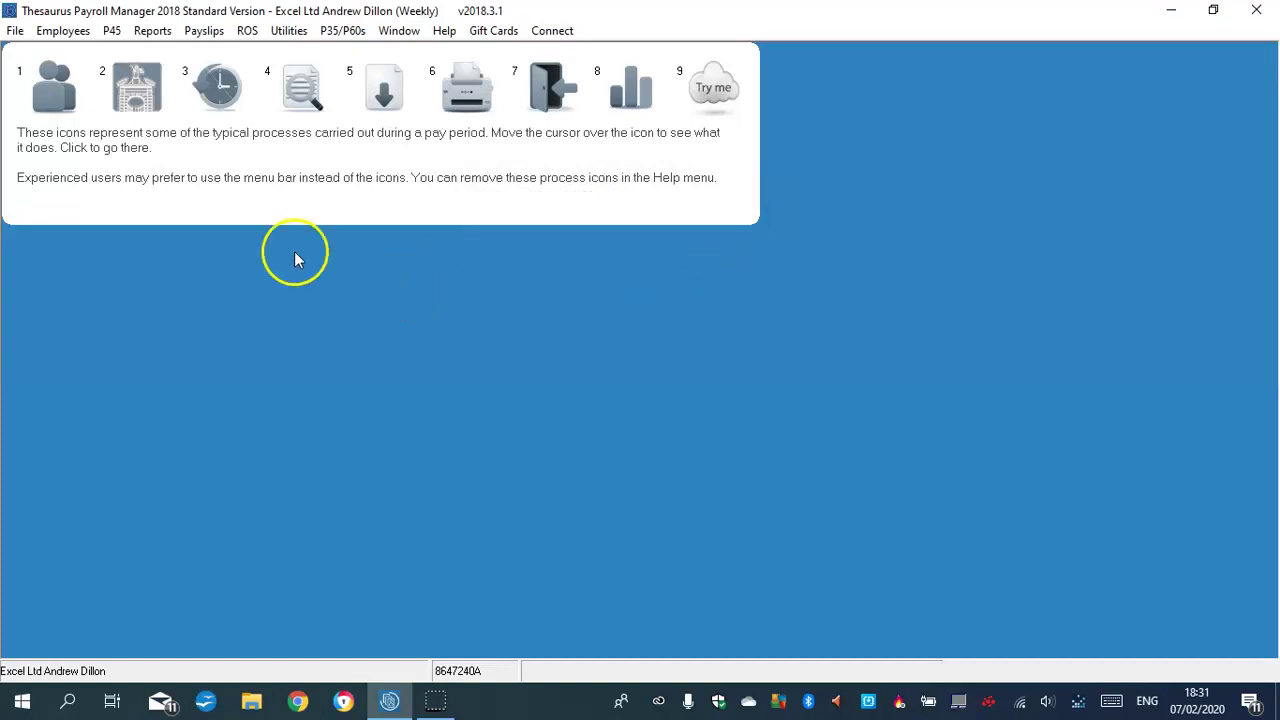
# Add a new employee starting at week 1 and enter their surname and first name
pyautogui.click(57, 90)
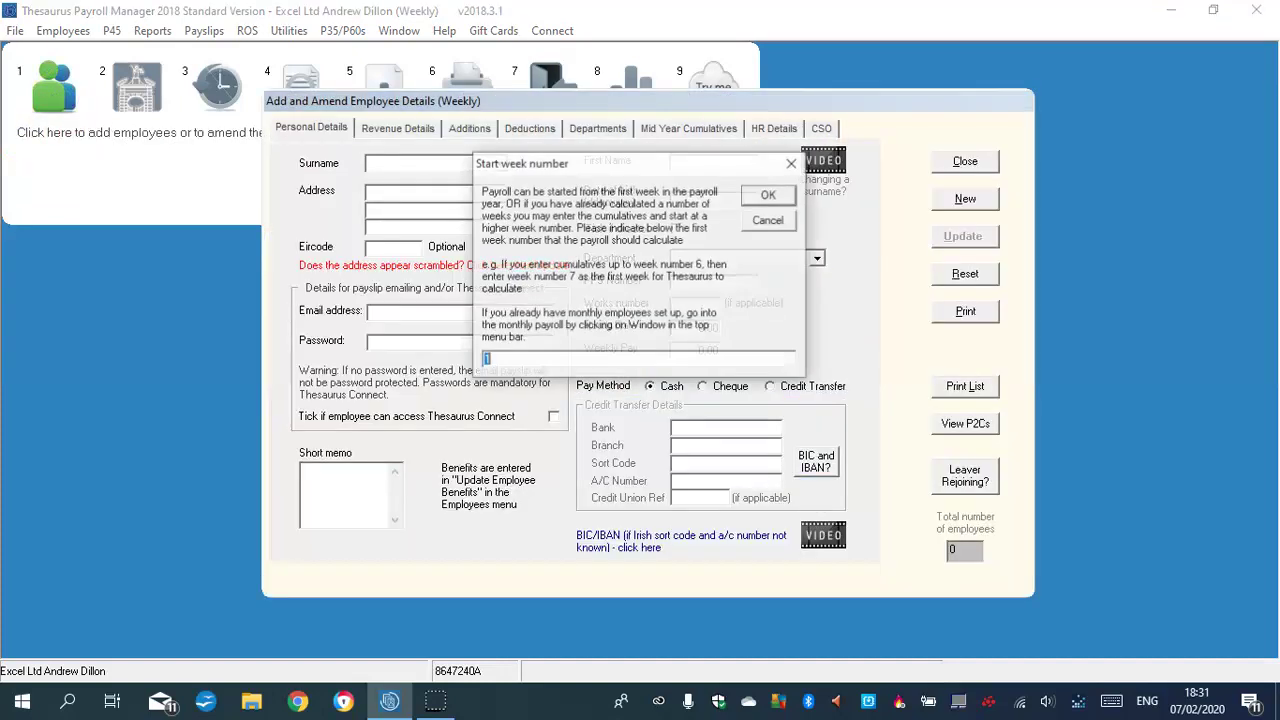
pyautogui.click(768, 192)
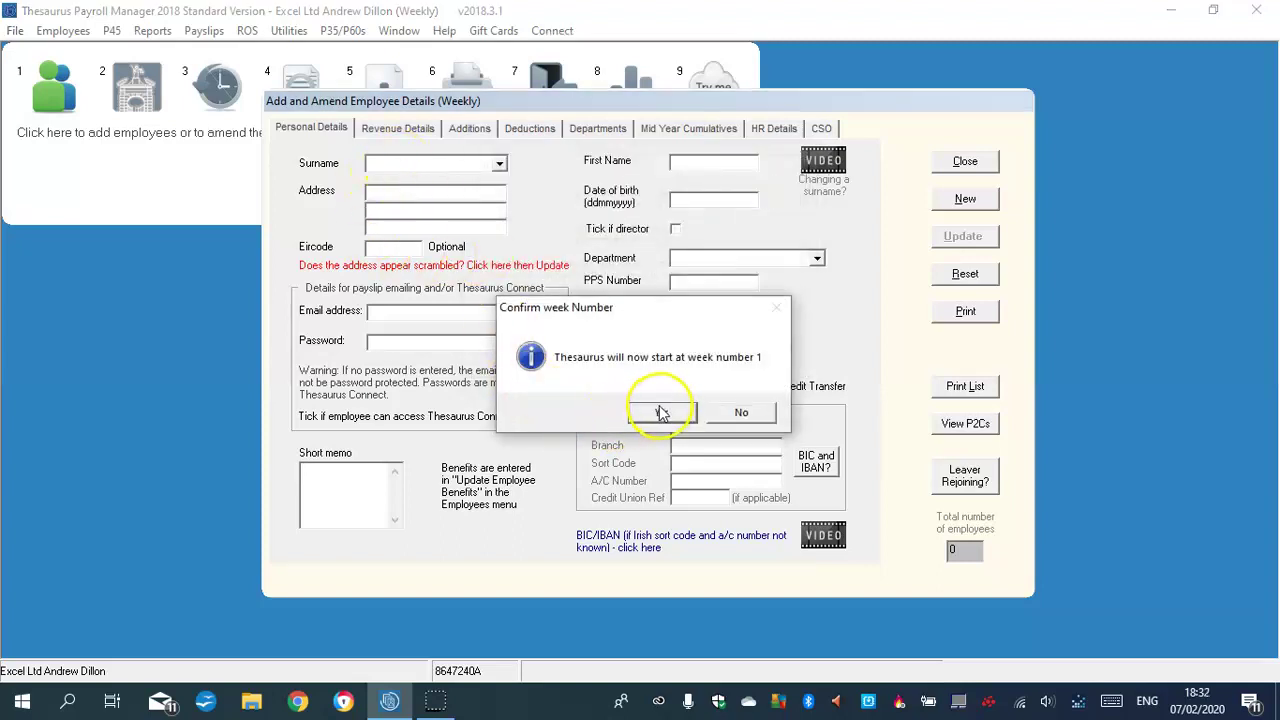
pyautogui.click(664, 414)
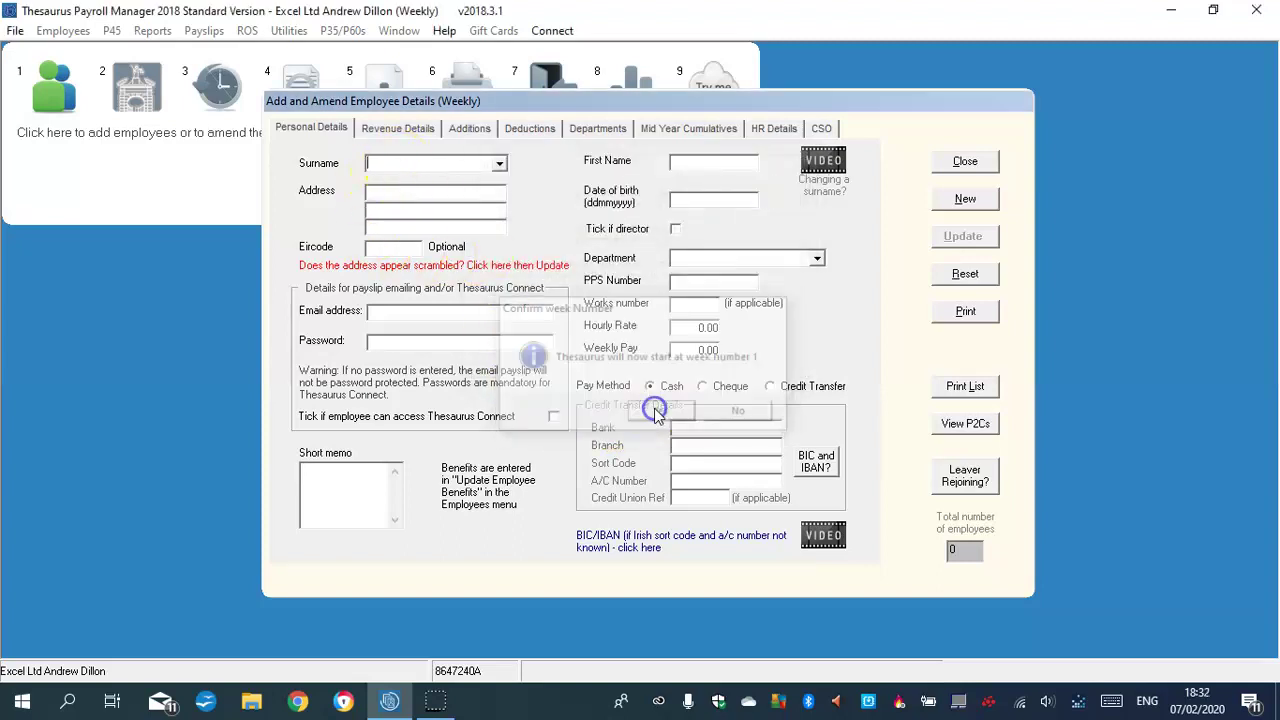
pyautogui.click(399, 161)
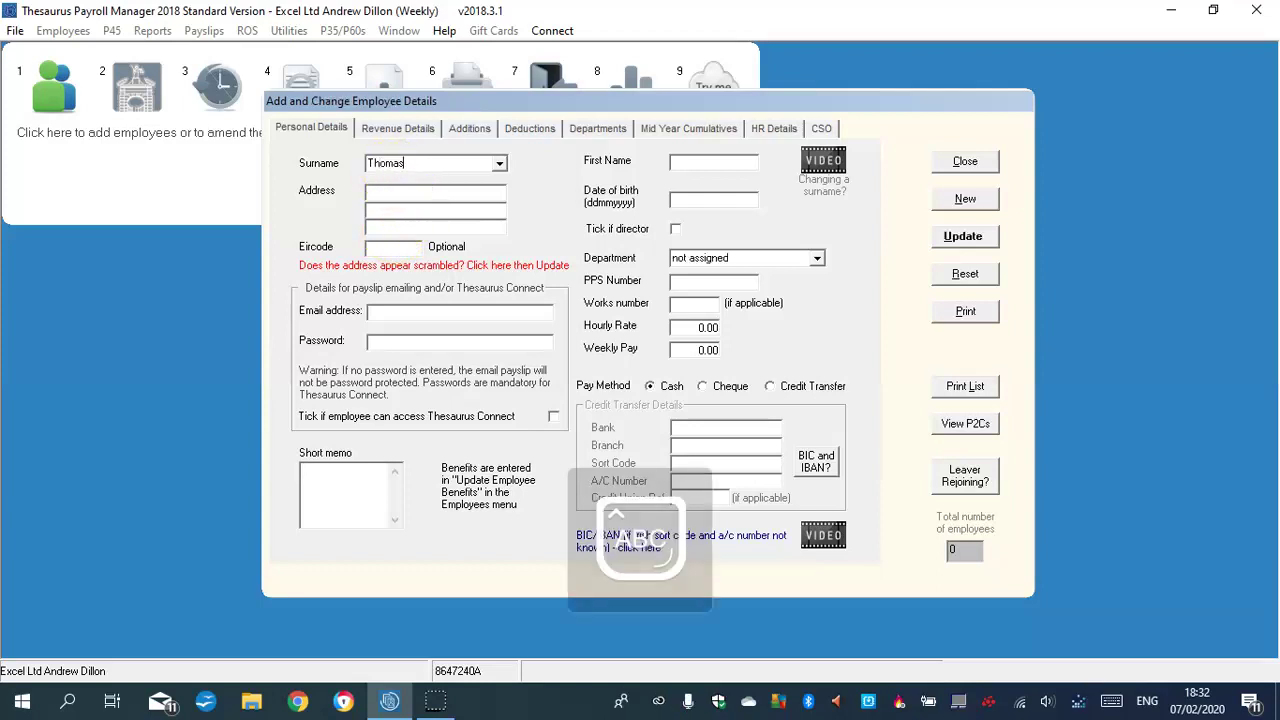
pyautogui.click(691, 160)
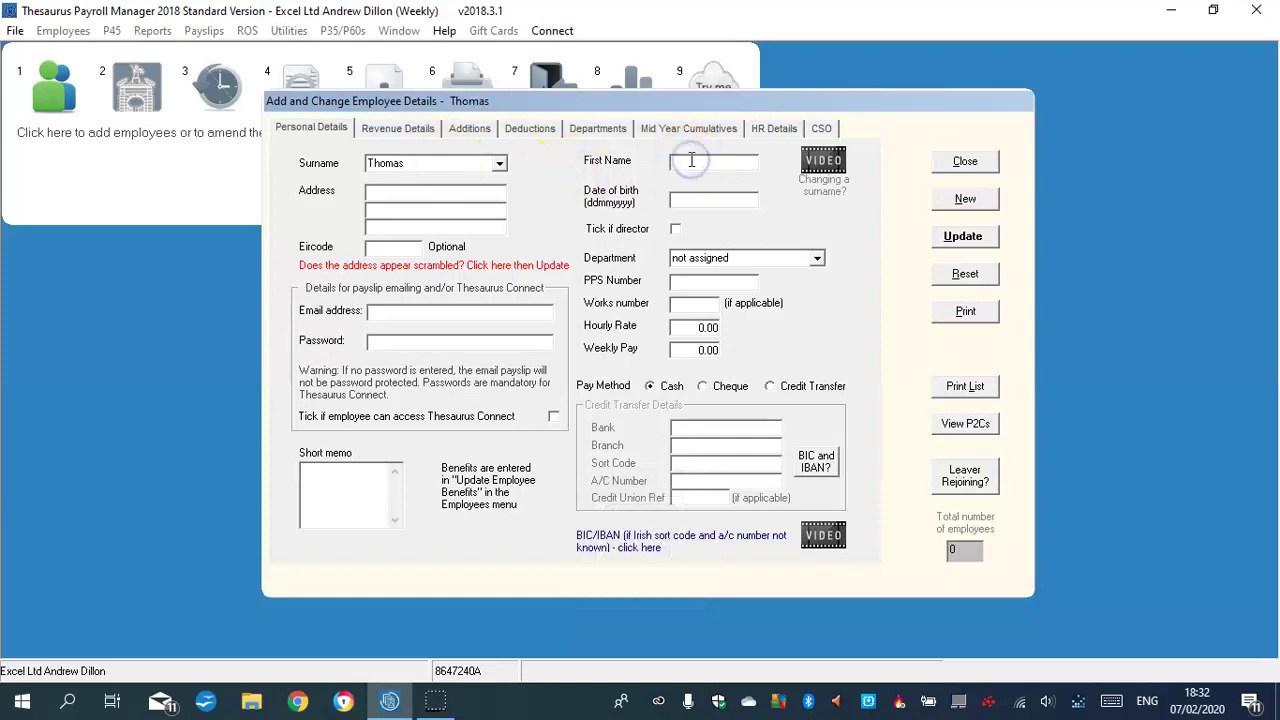
pyautogui.press('capslock')
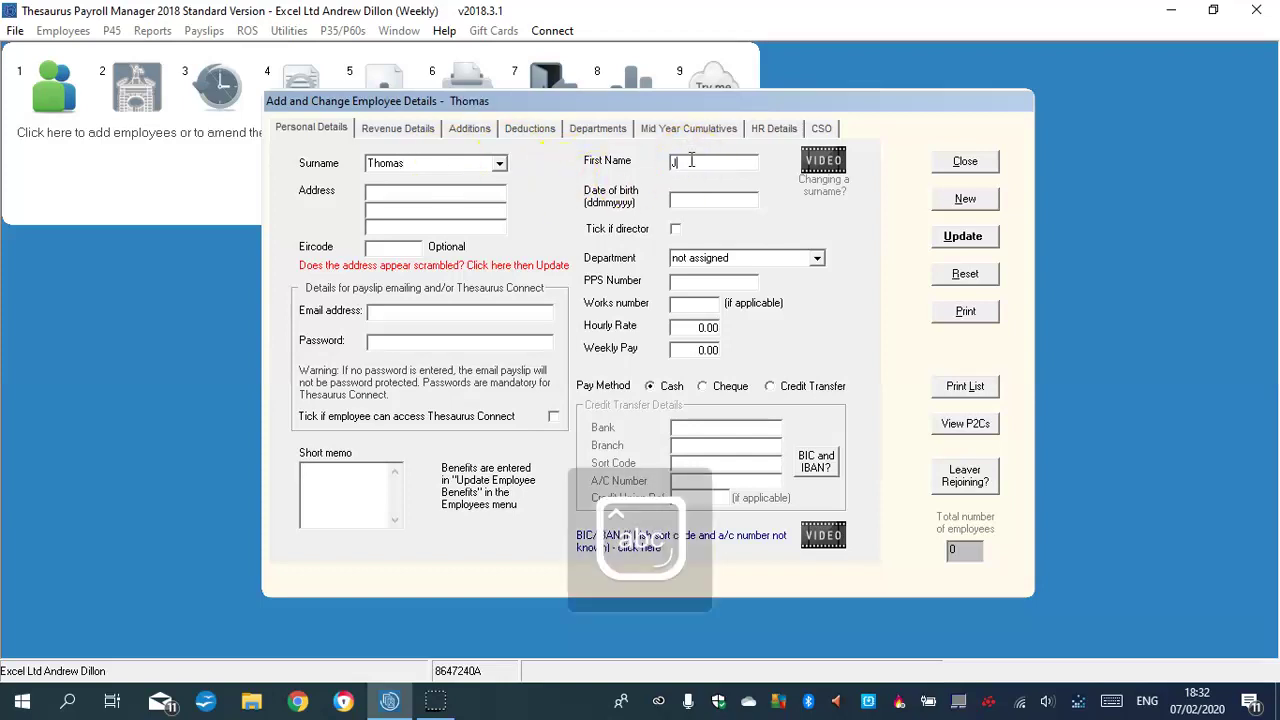
# Fill in the employee's three-line address and enter the date of birth
pyautogui.click(408, 191)
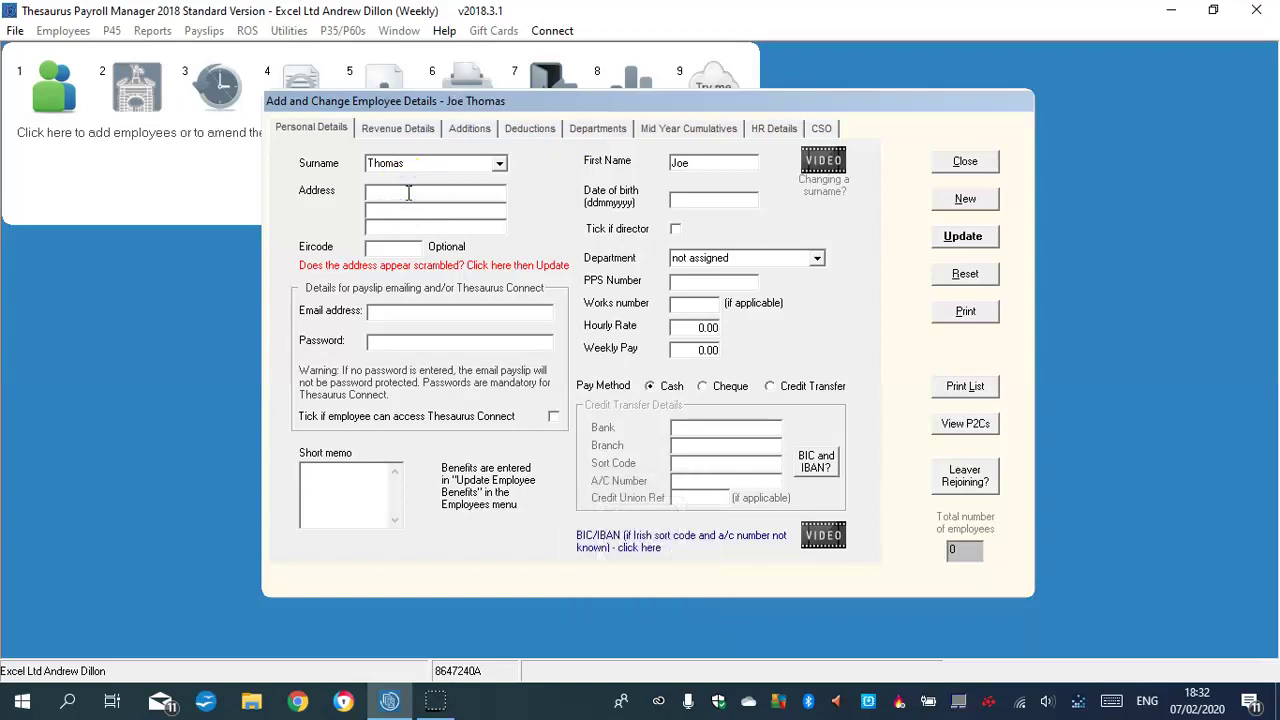
pyautogui.press('capslock')
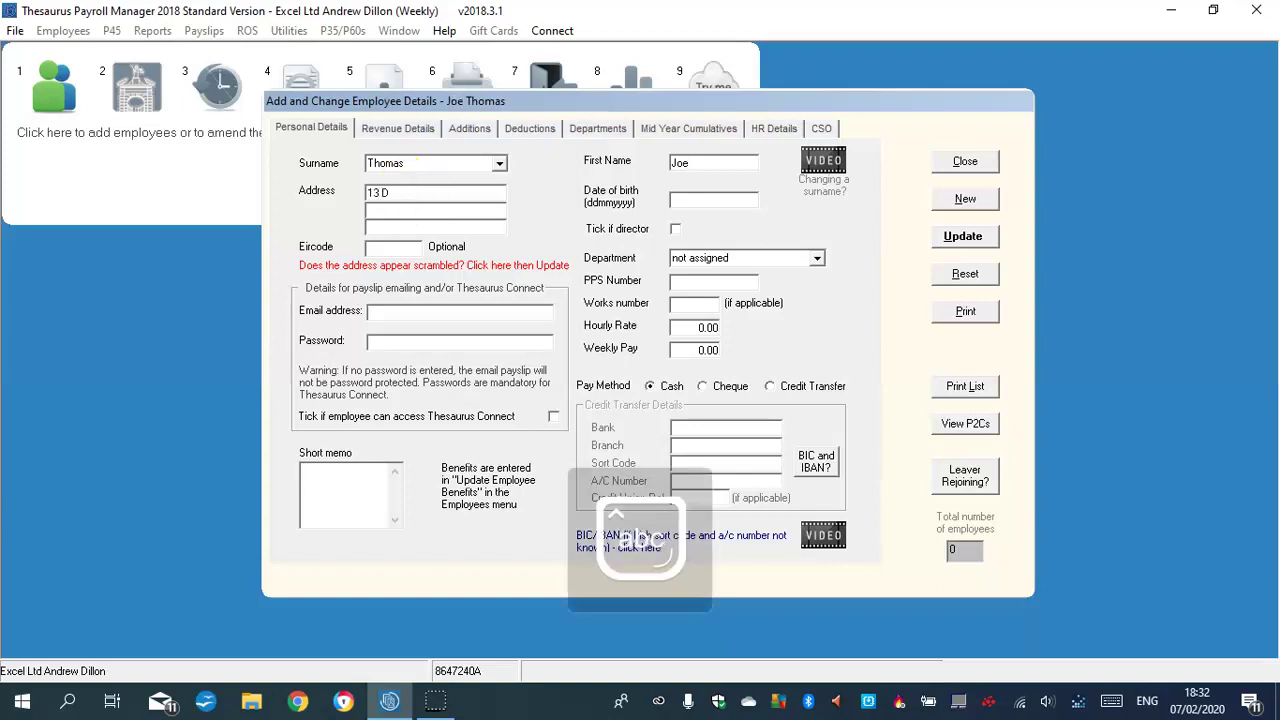
pyautogui.press('capslock')
pyautogui.click(405, 209)
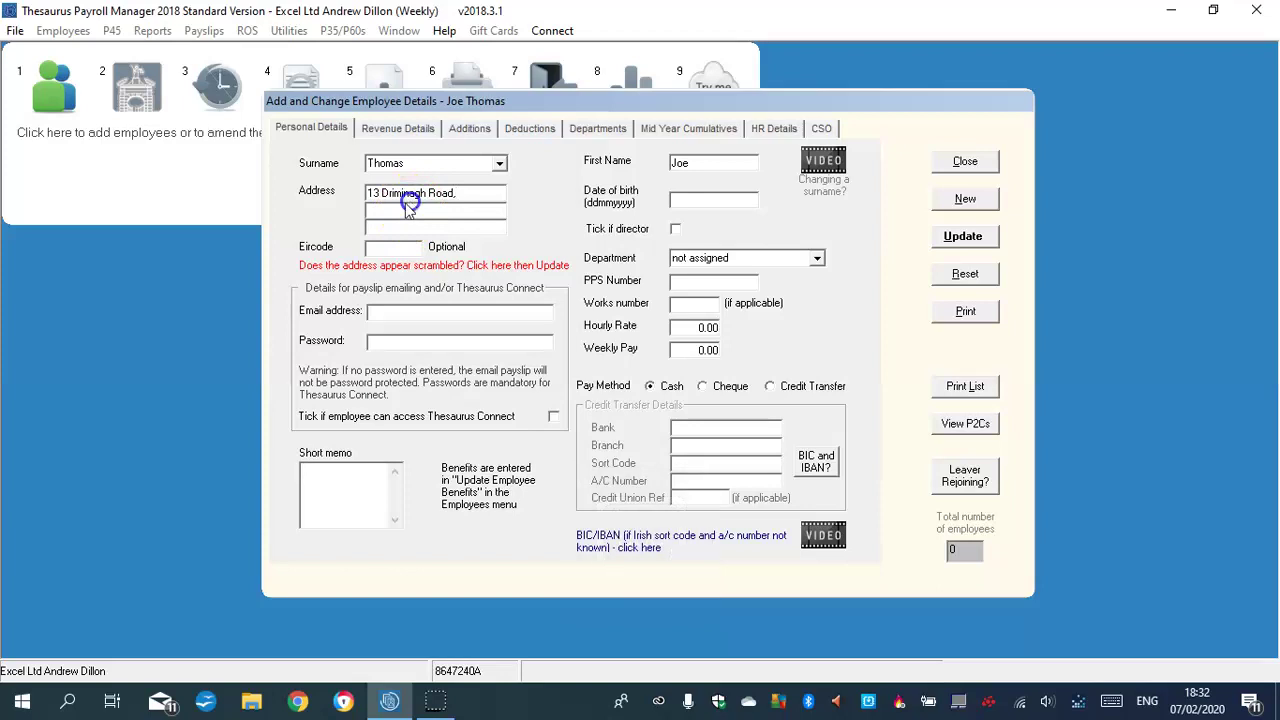
pyautogui.press('capslock')
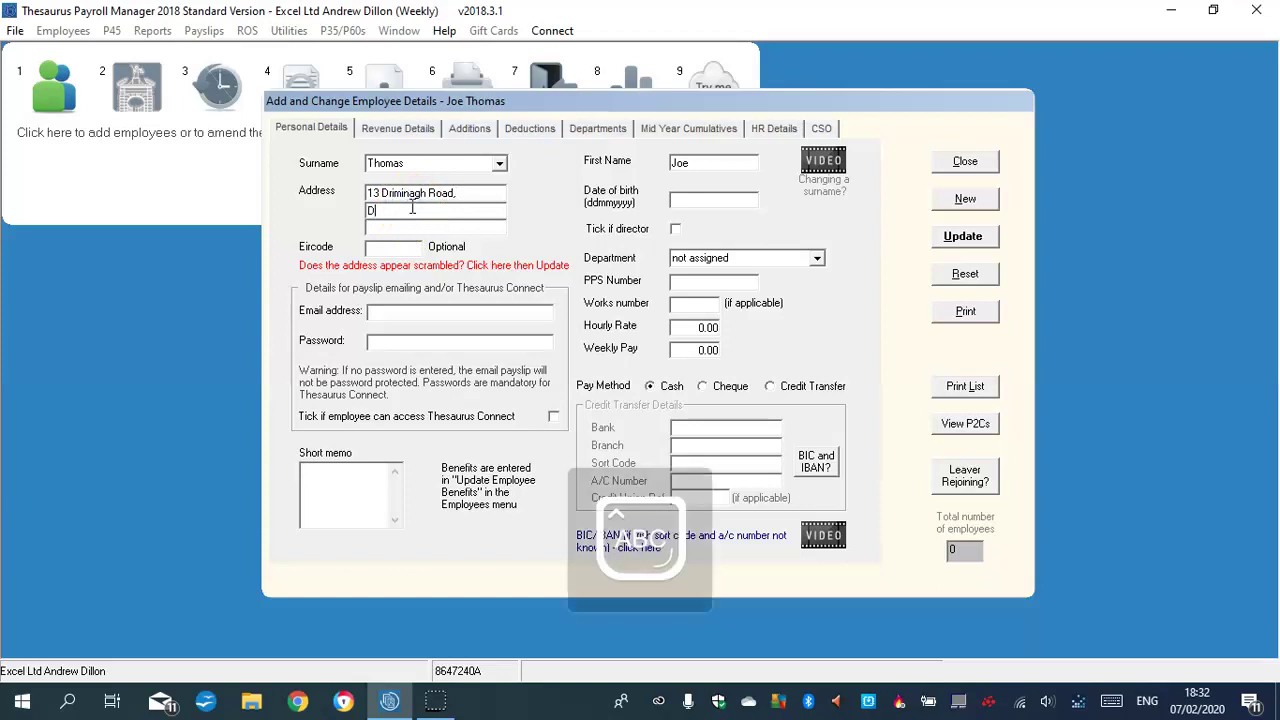
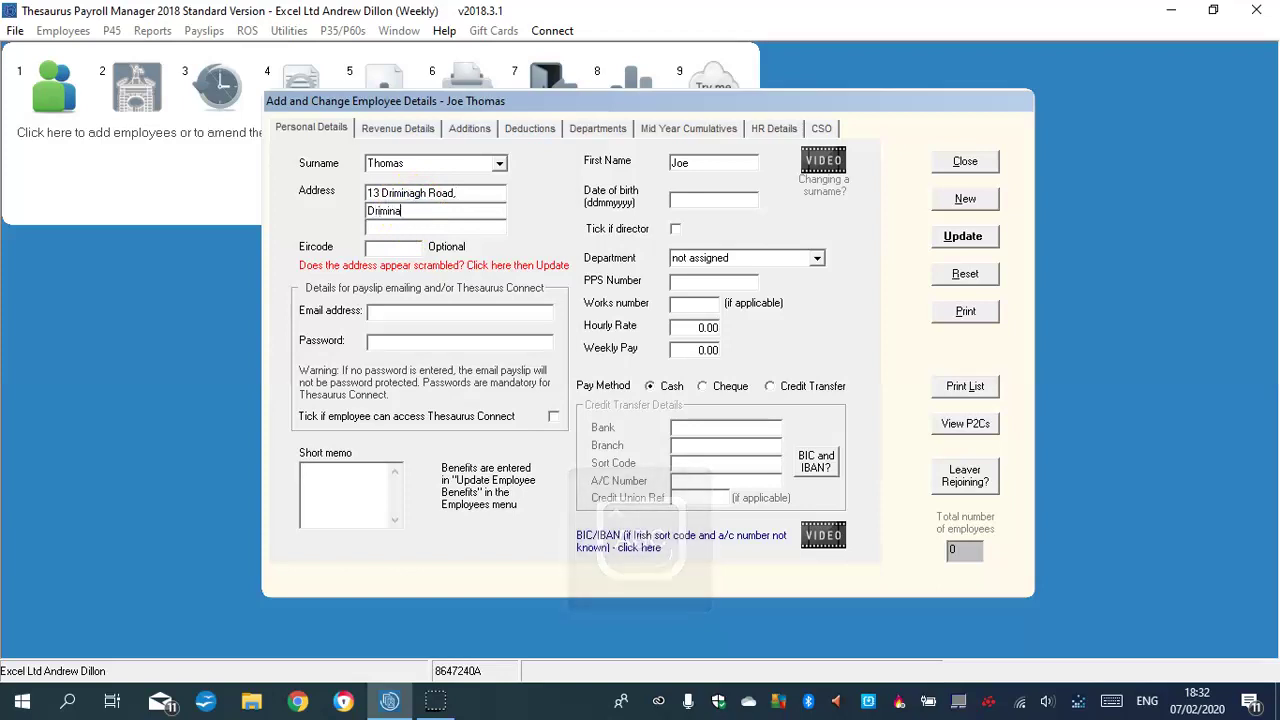
pyautogui.click(403, 226)
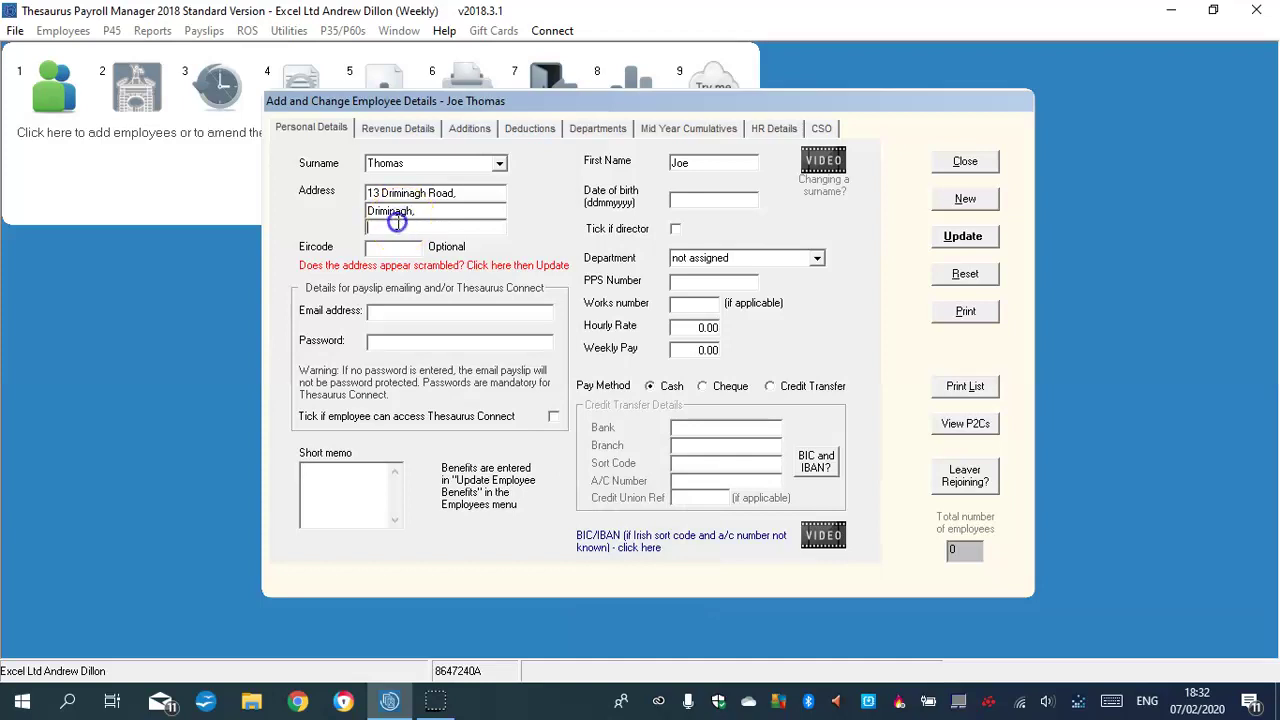
pyautogui.press('capslock')
pyautogui.write('D')
pyautogui.press('capslock')
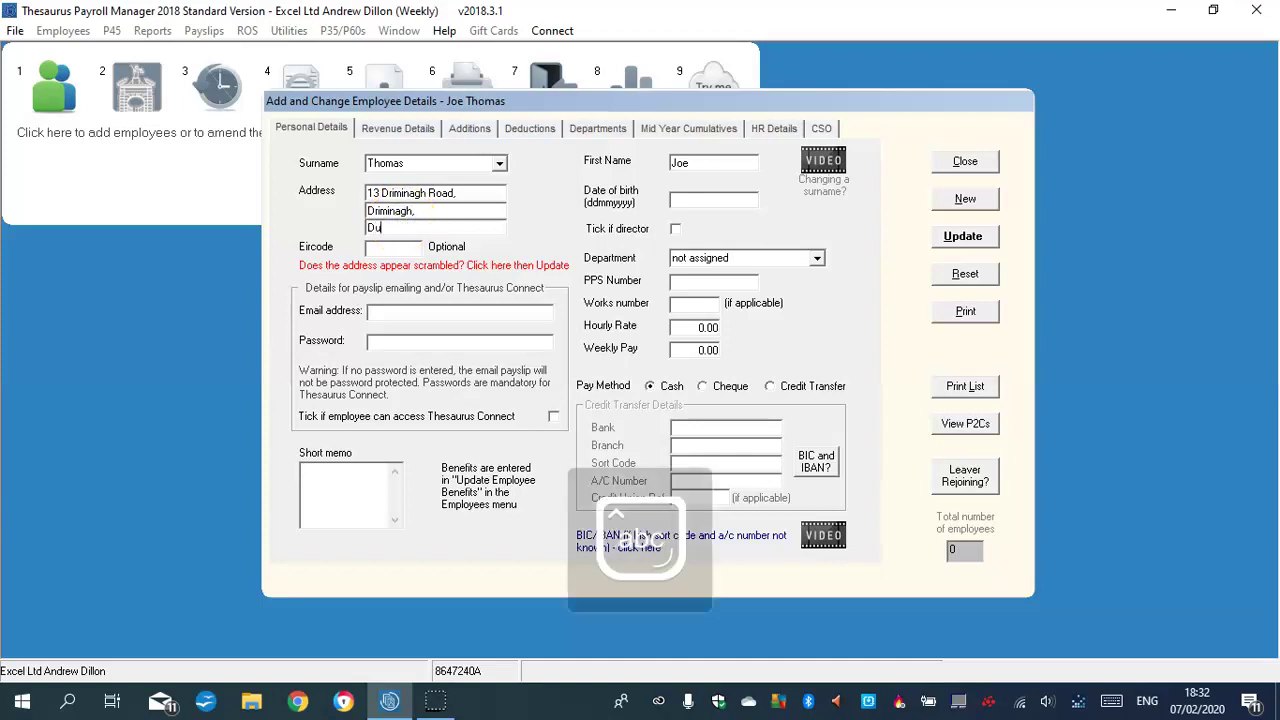
pyautogui.write('ublin 24')
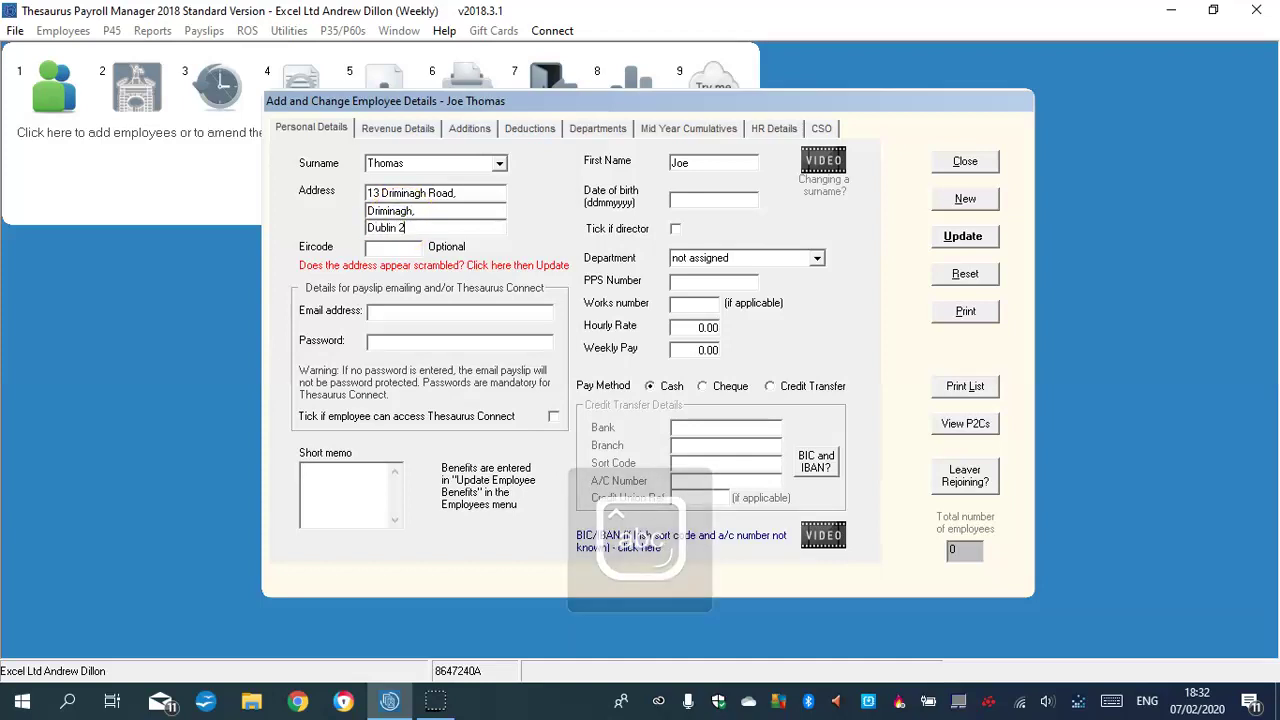
pyautogui.click(707, 201)
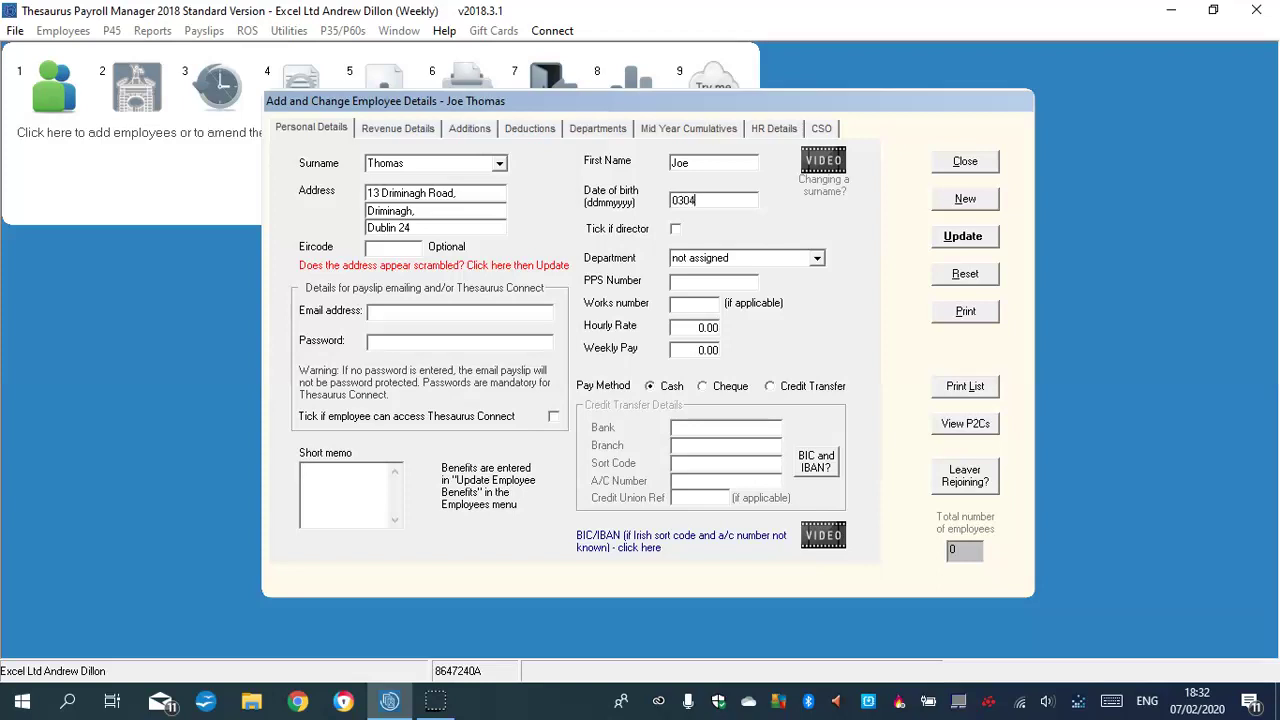
pyautogui.write('77')
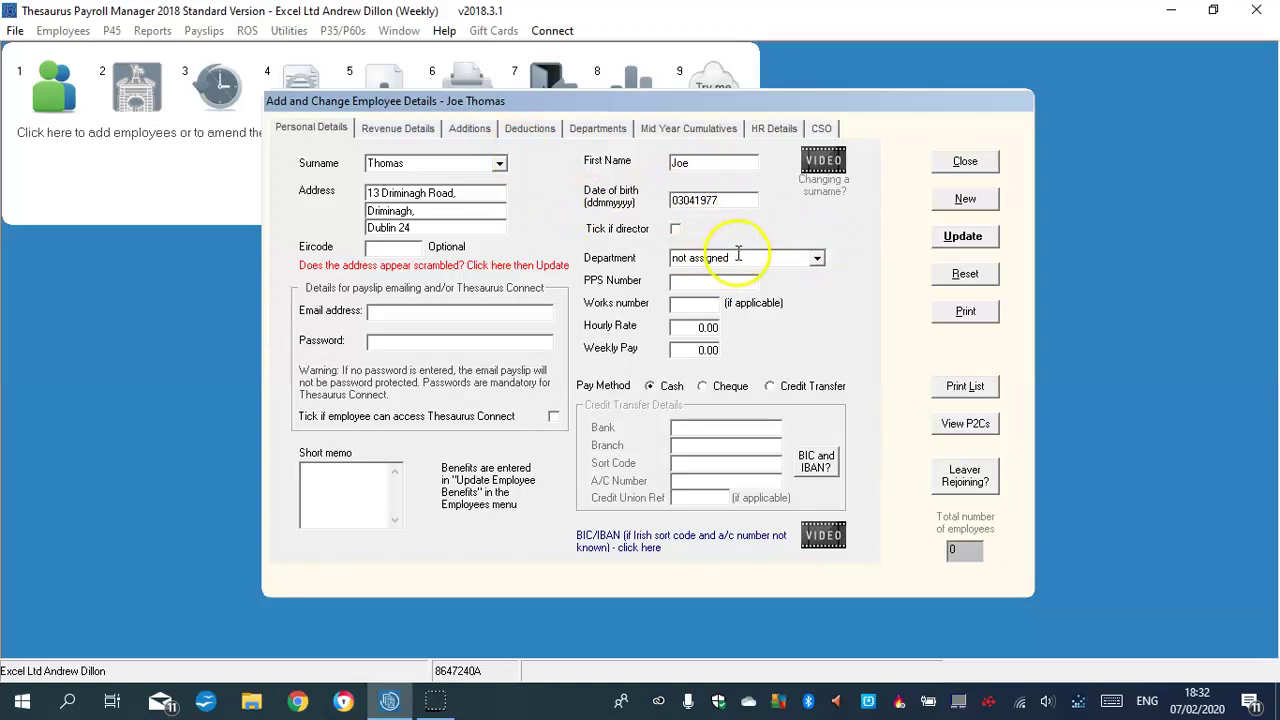
# Create the HR and Accounts departments
pyautogui.click(598, 128)
pyautogui.click(433, 208)
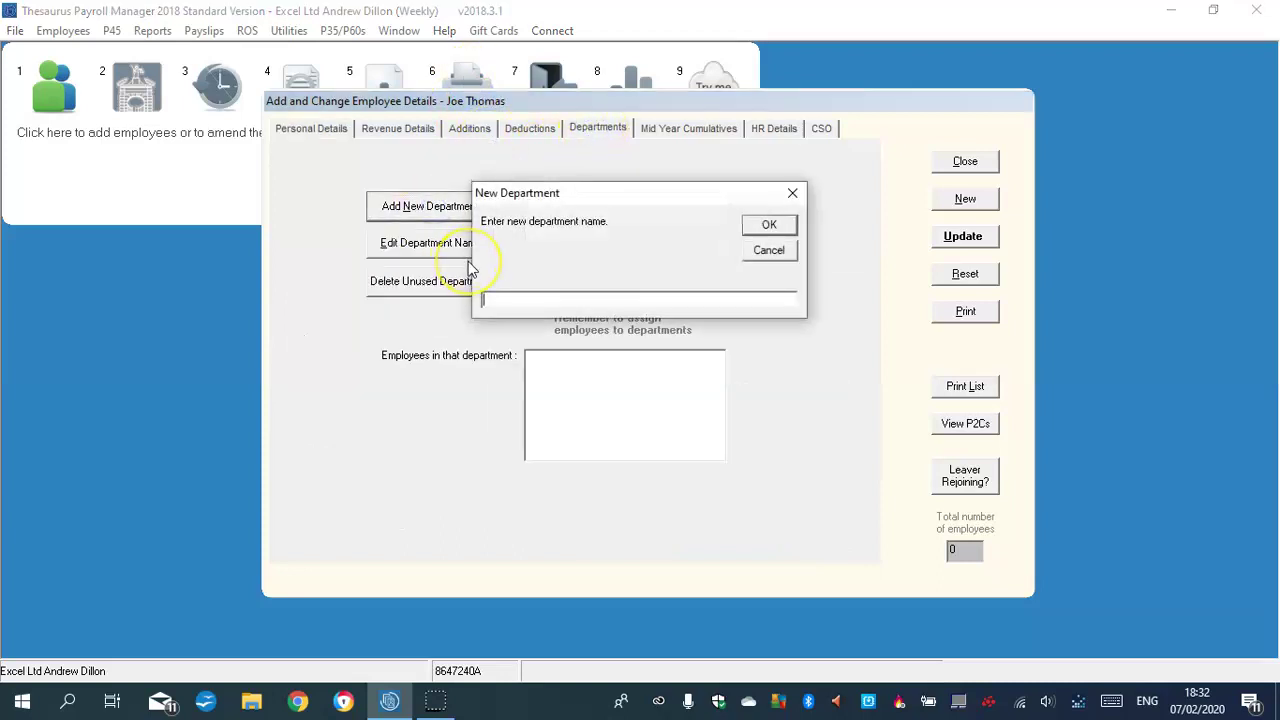
pyautogui.click(769, 224)
pyautogui.click(430, 206)
pyautogui.write('A')
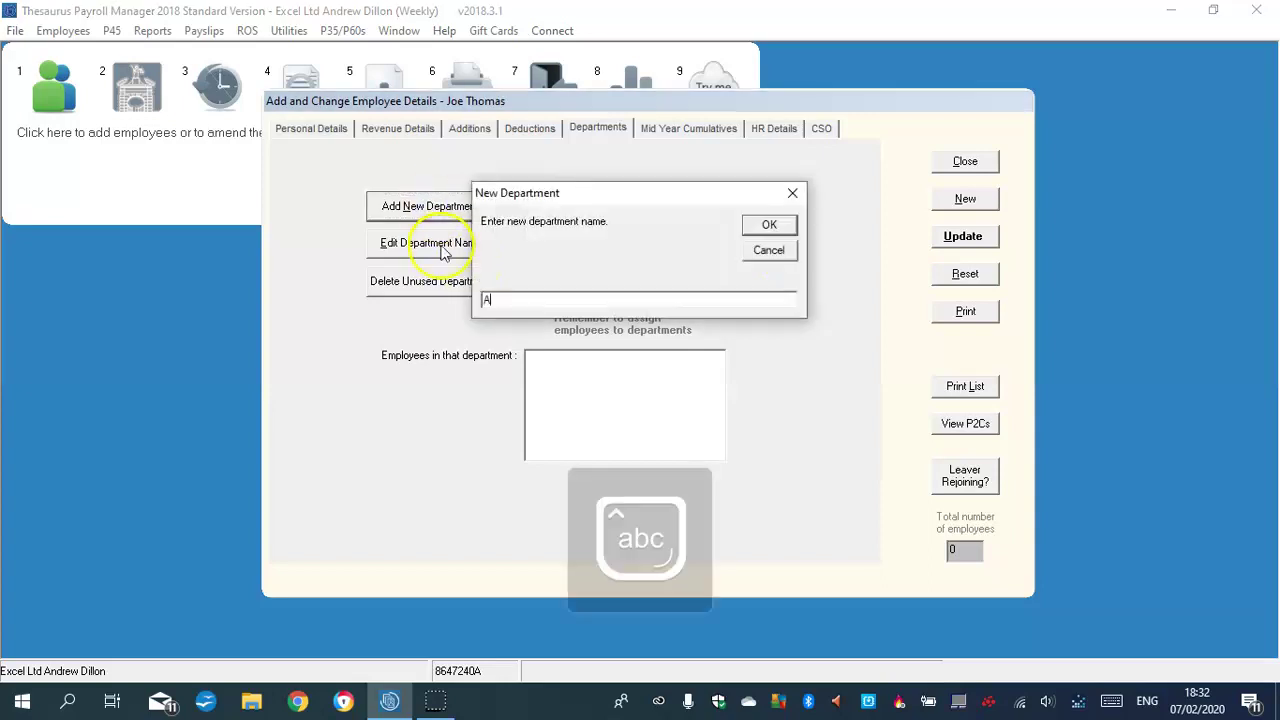
pyautogui.write('ccounts')
pyautogui.click(767, 224)
# Create the Marketing and IT Technician departments
pyautogui.click(400, 206)
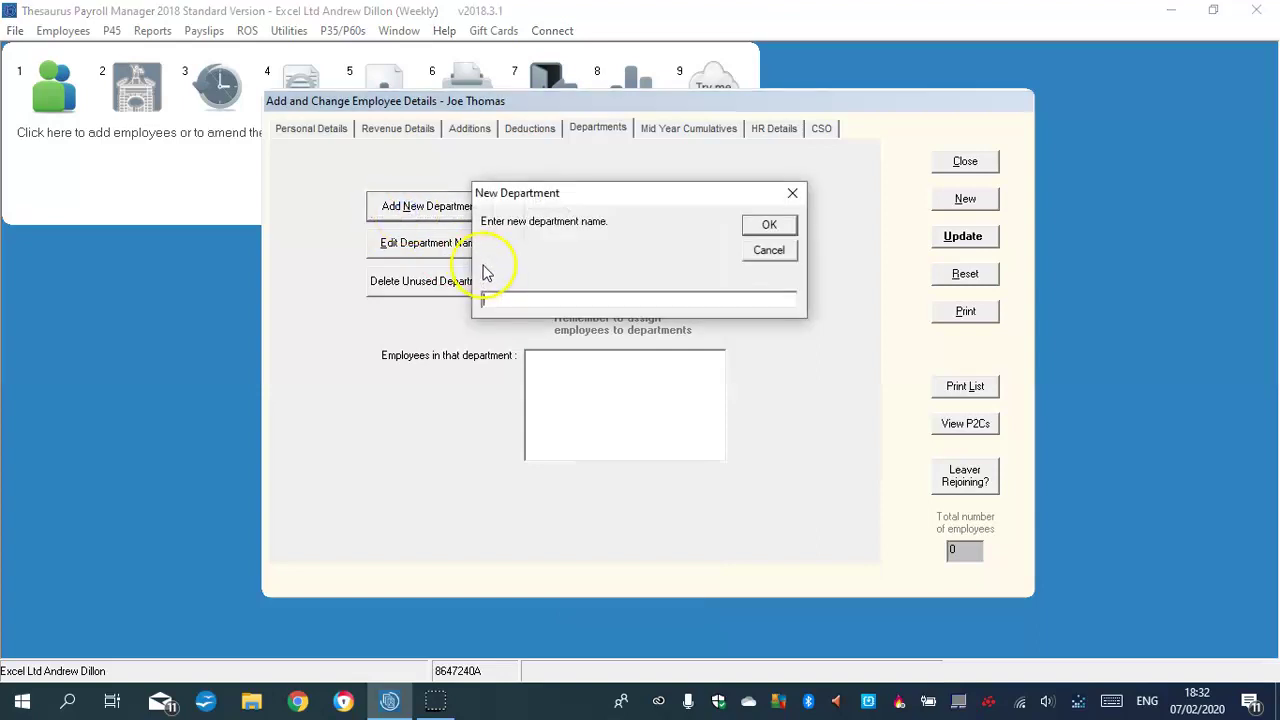
pyautogui.write('Ma')
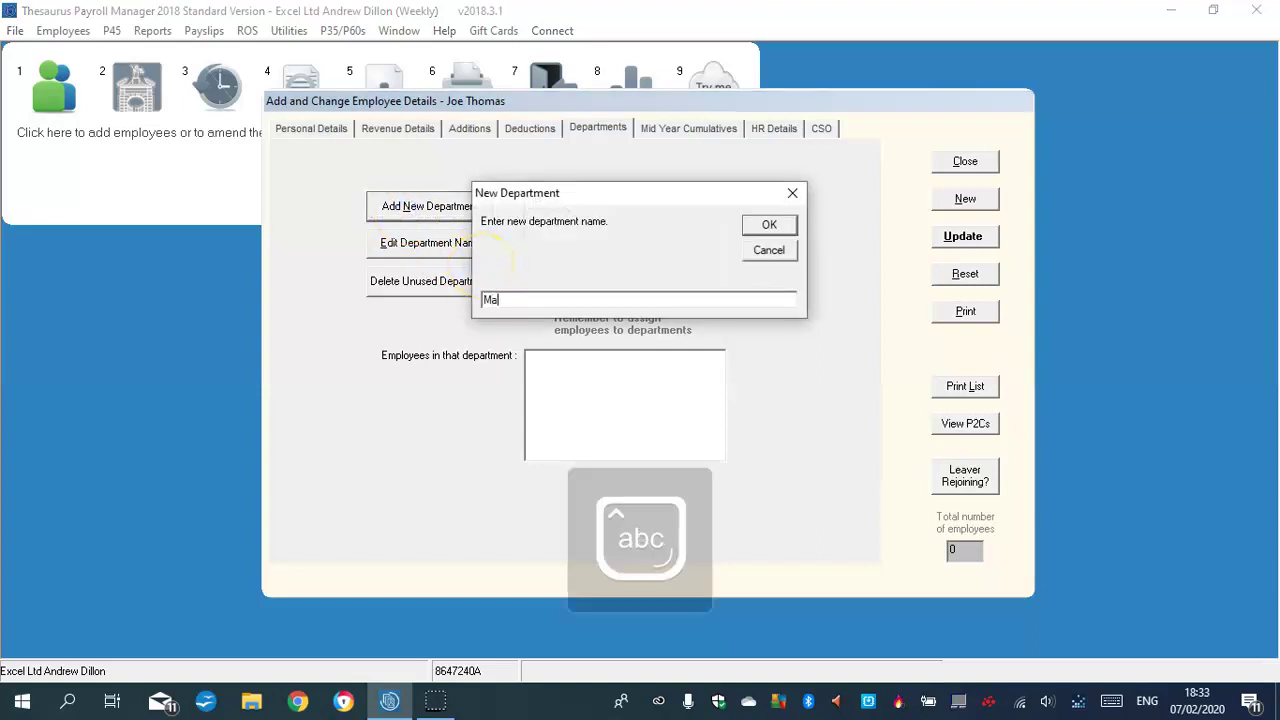
pyautogui.write('rketing')
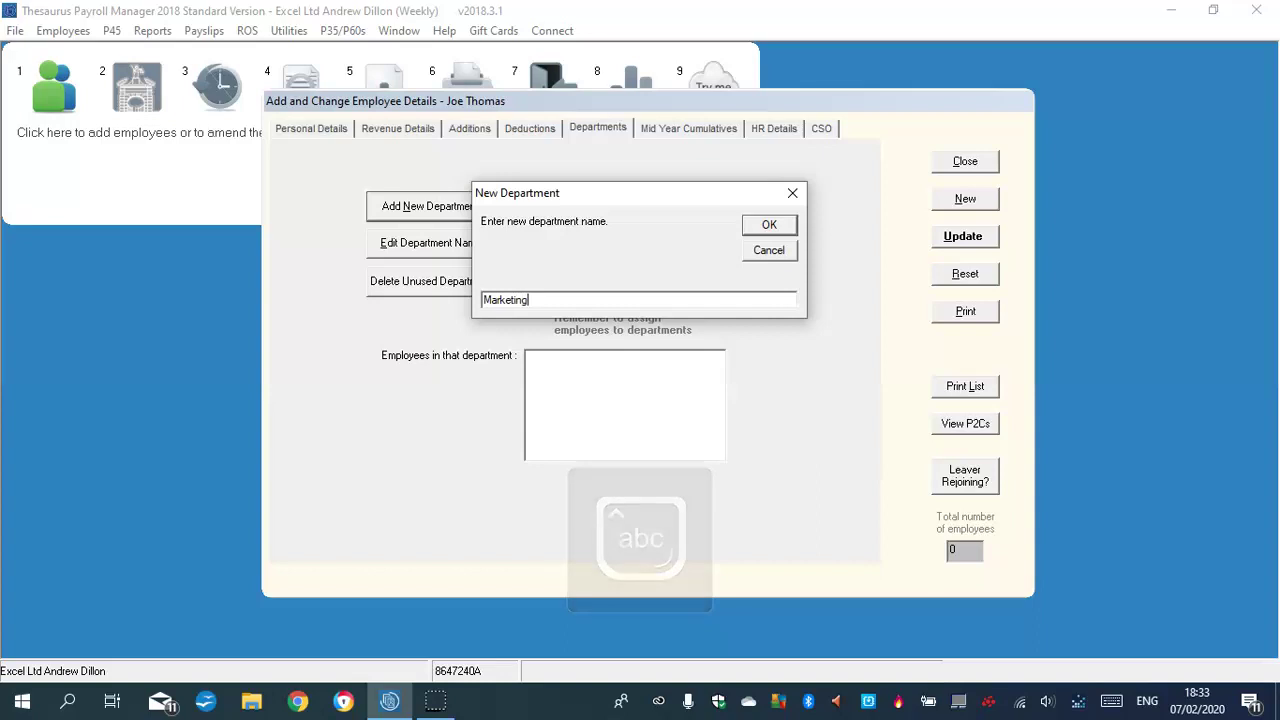
pyautogui.click(768, 226)
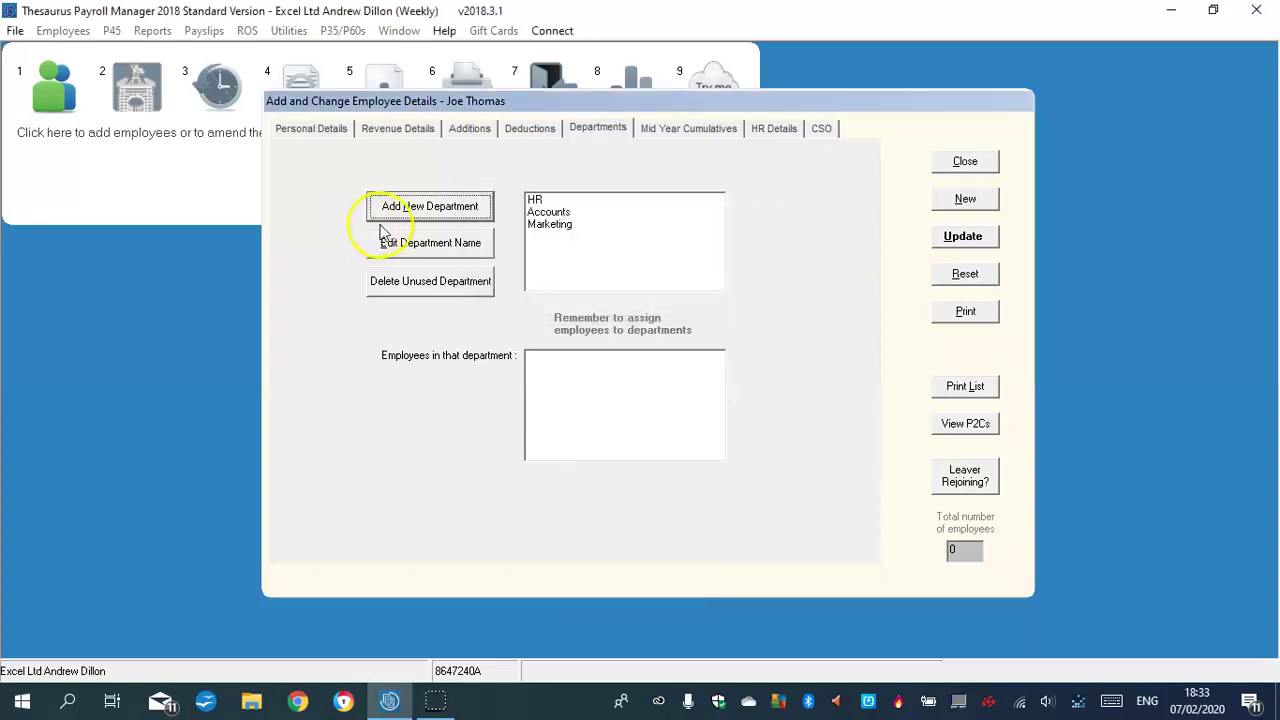
pyautogui.click(428, 206)
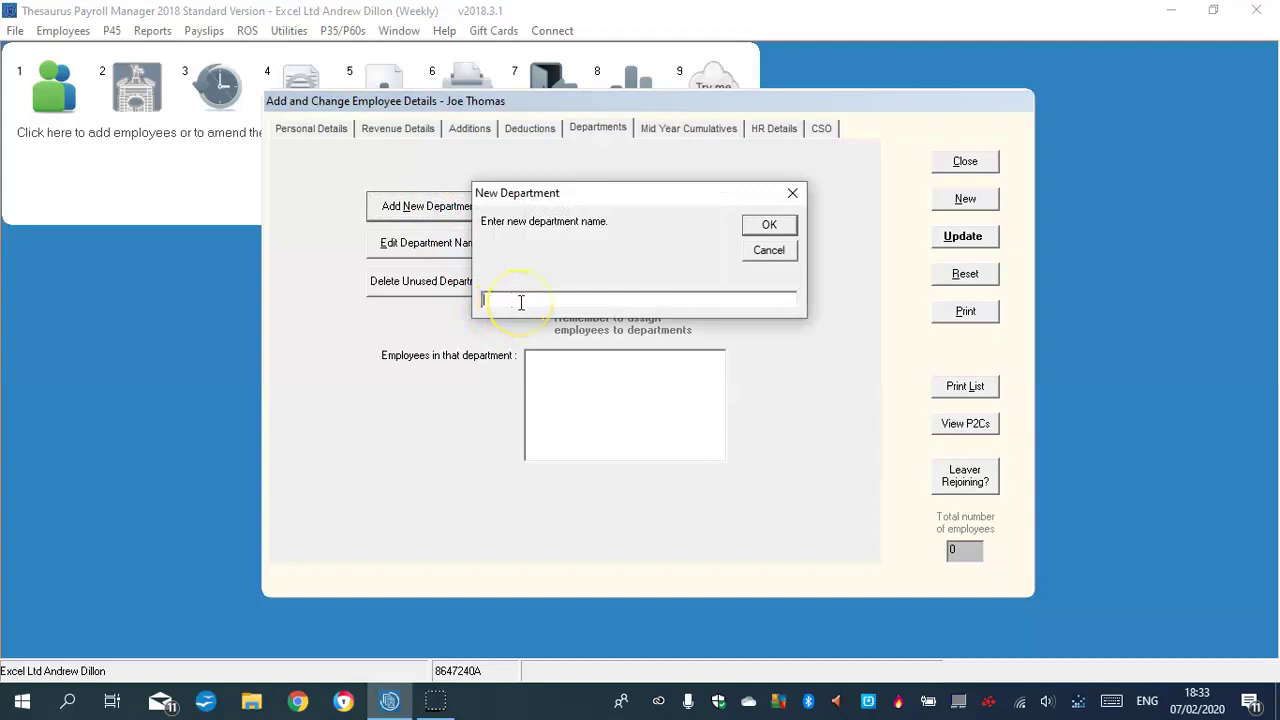
pyautogui.press('capslock')
pyautogui.write('IT T')
pyautogui.press('capslock')
pyautogui.write('echnicia')
pyautogui.click(763, 228)
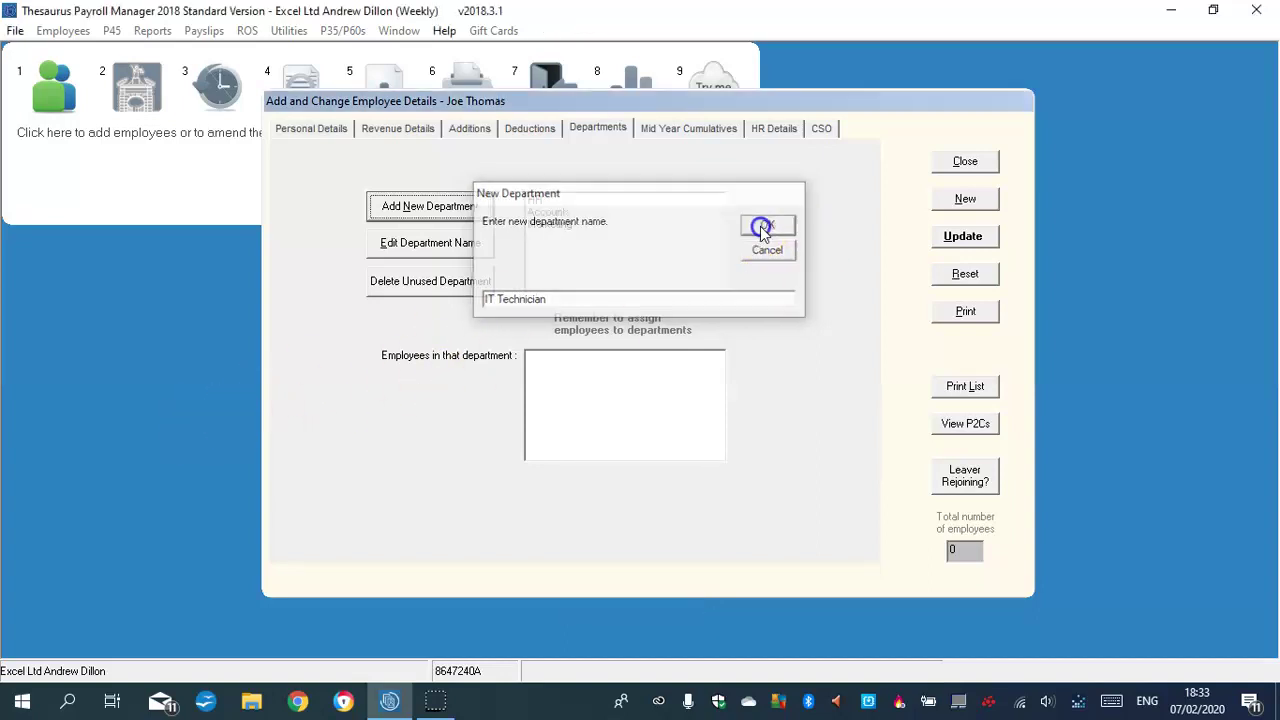
# Assign the employee to IT Technician, paid by cheque at 69.00 hourly and 690.00 weekly
pyautogui.click(314, 130)
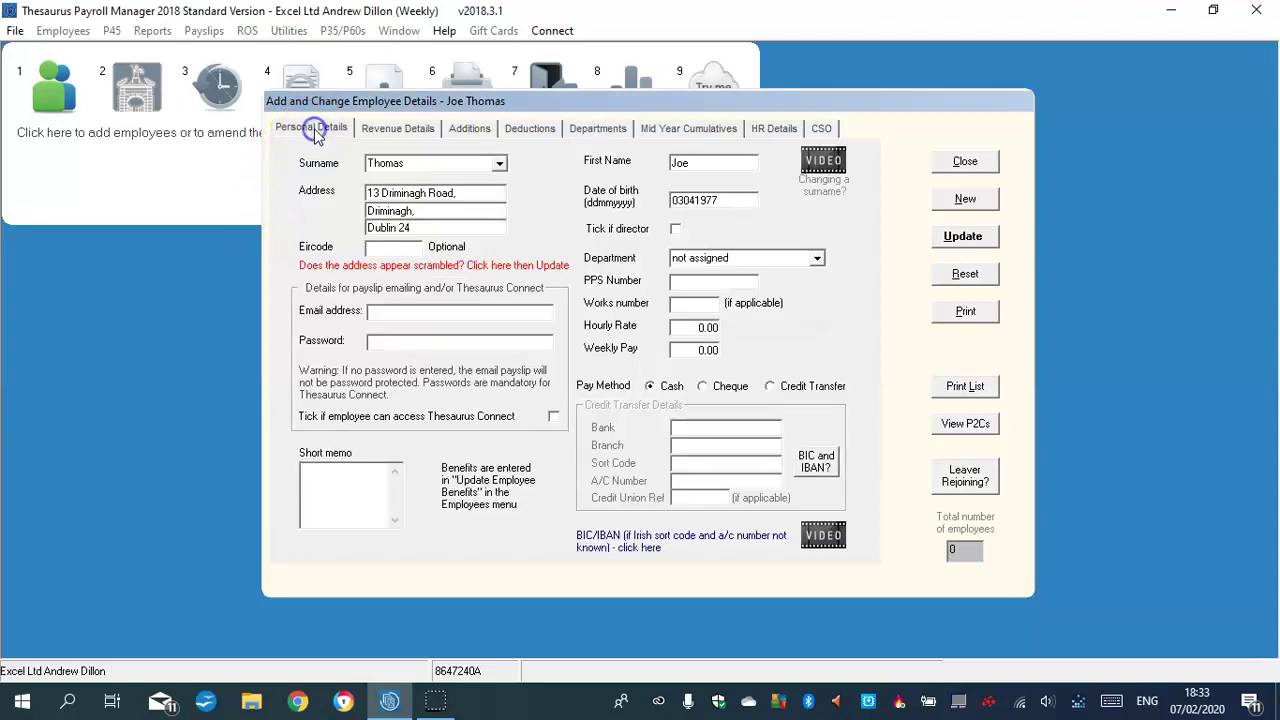
pyautogui.click(817, 260)
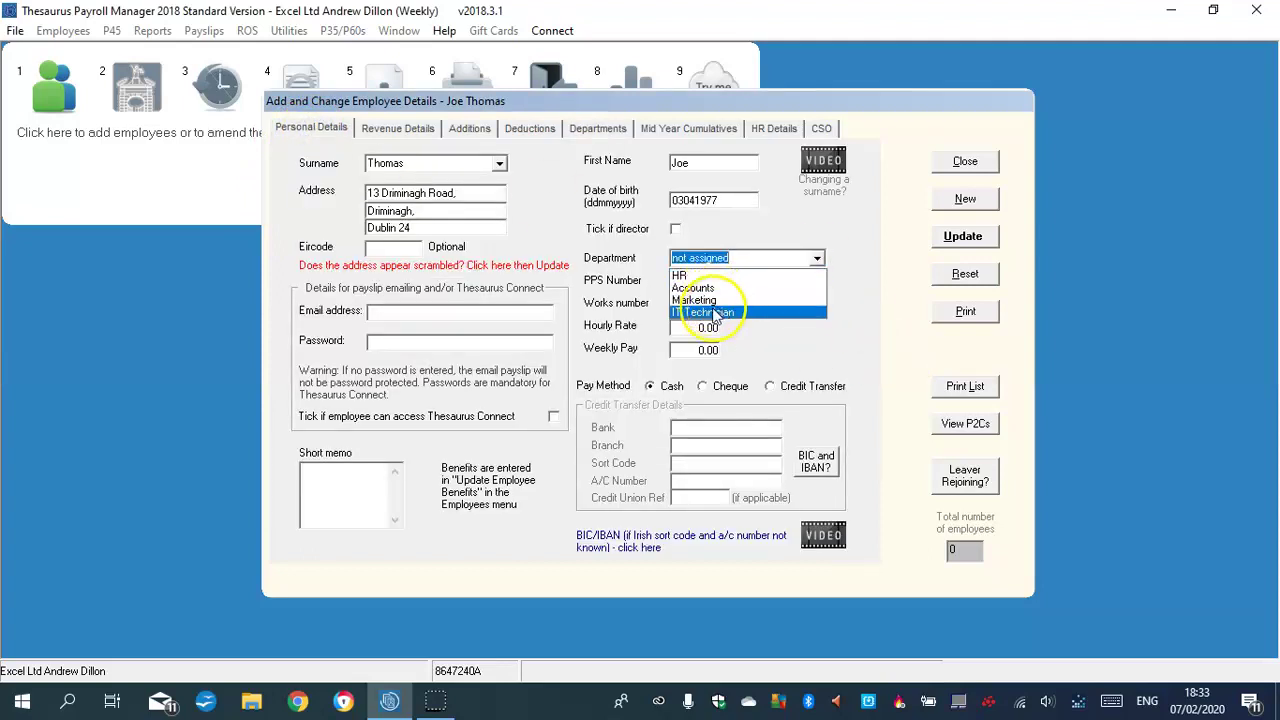
pyautogui.click(698, 300)
pyautogui.click(817, 260)
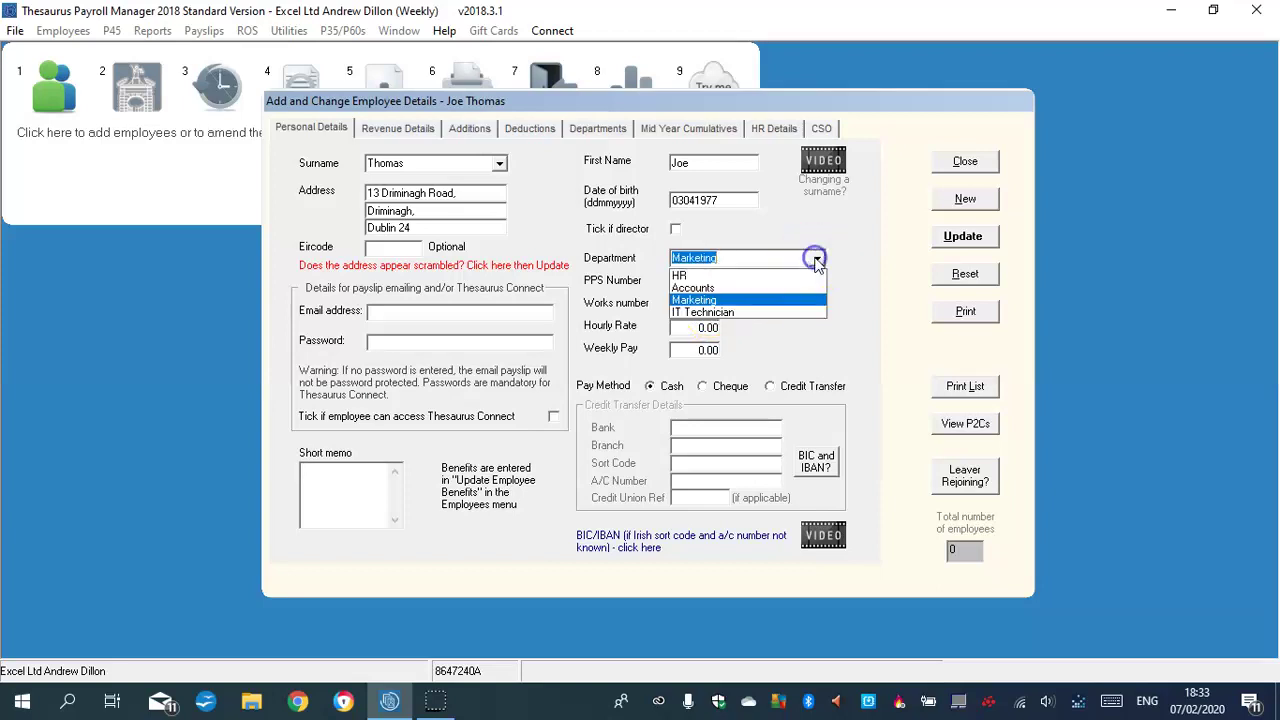
pyautogui.click(748, 312)
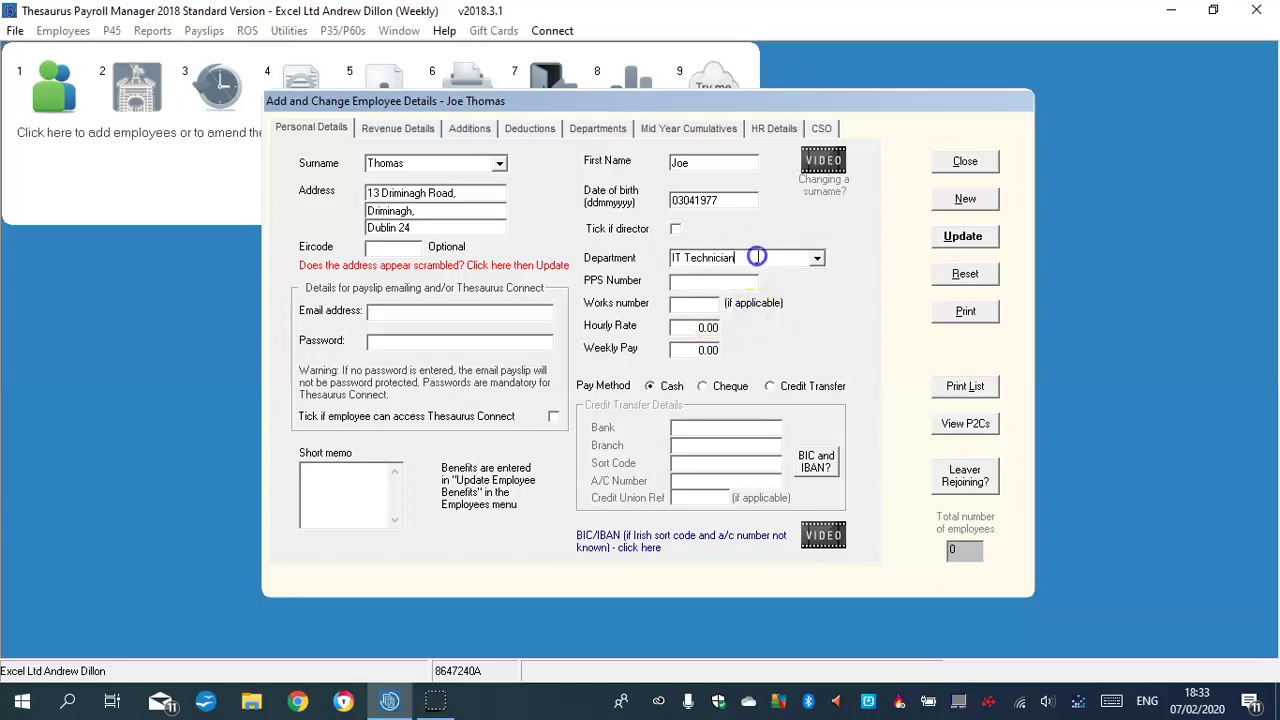
pyautogui.click(703, 386)
pyautogui.click(693, 327)
pyautogui.write('69.00')
pyautogui.click(708, 352)
pyautogui.write('69')
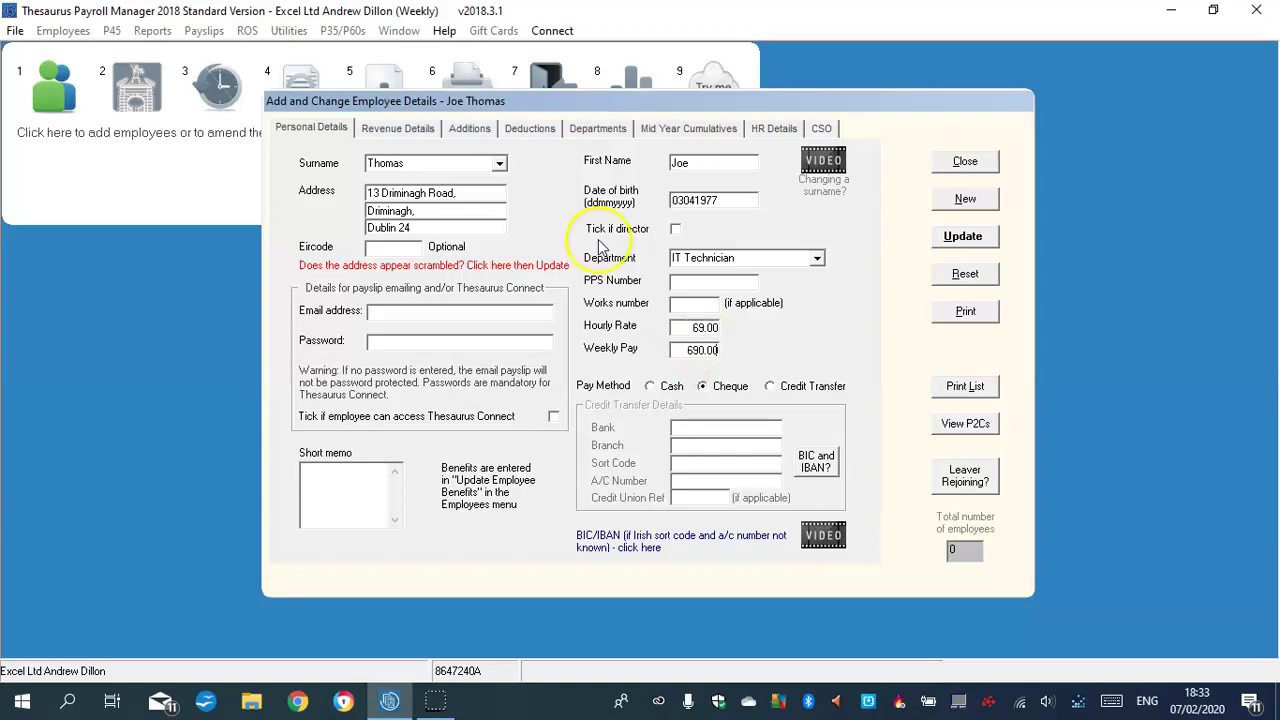
# Enter weekly tax credit 67.46 and cut-off point 789.00 on Revenue Details
pyautogui.click(420, 128)
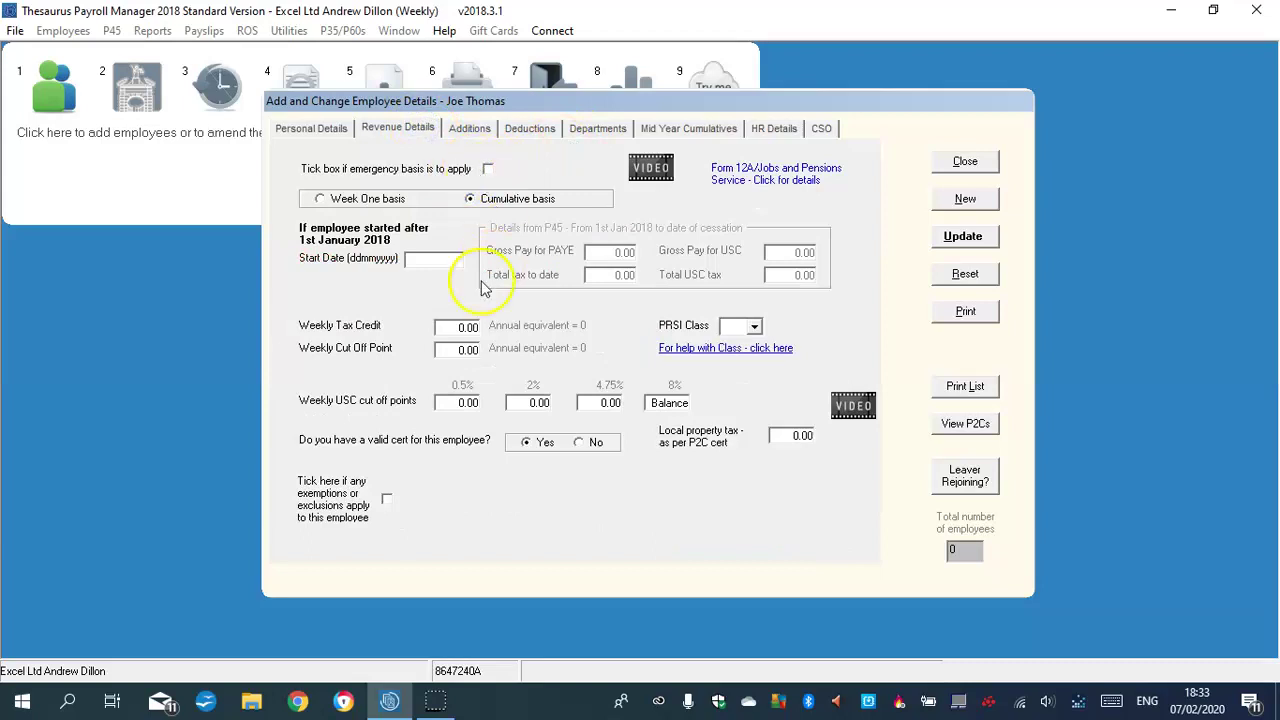
pyautogui.click(465, 326)
pyautogui.write('67.48')
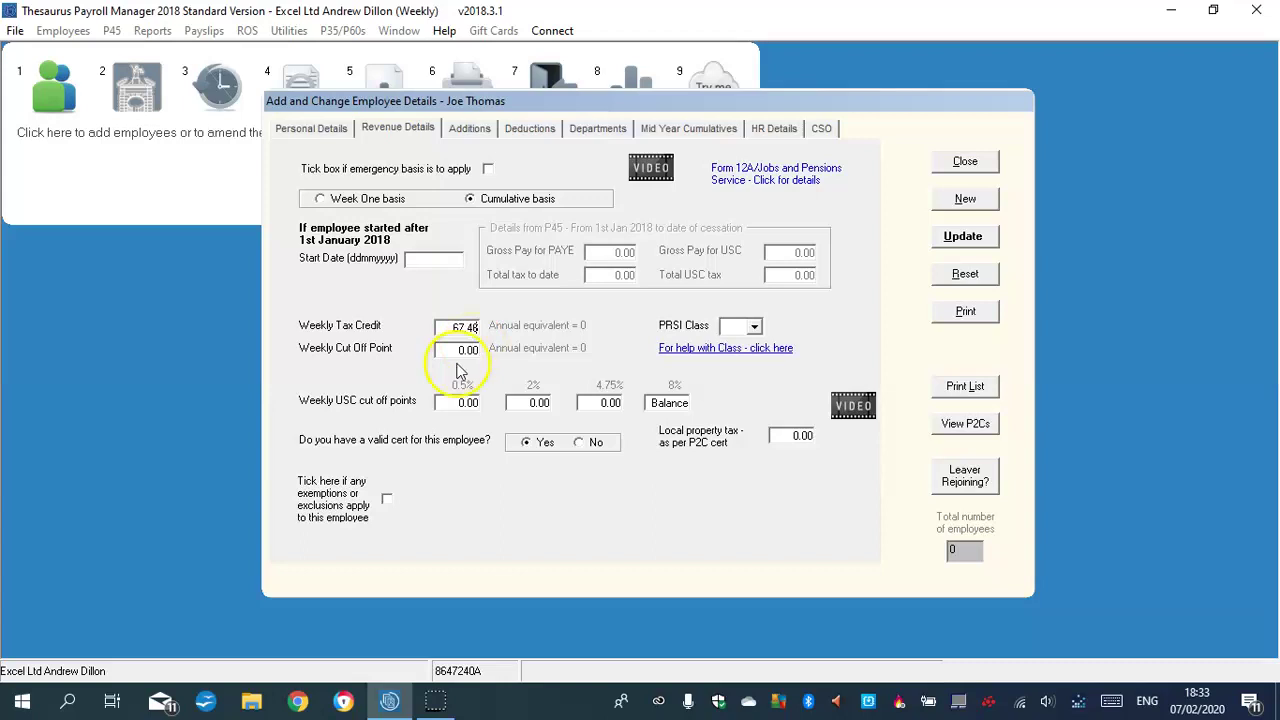
pyautogui.click(466, 352)
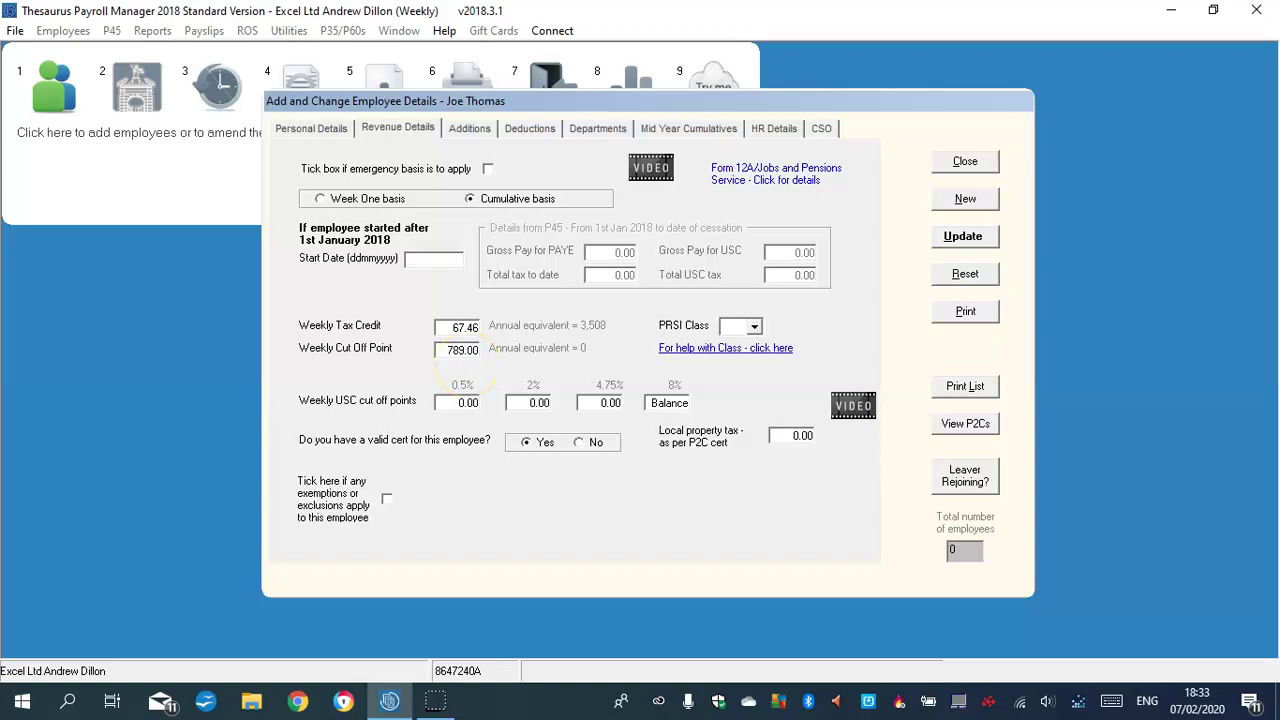
# Choose PRSI class A1 and apply the standard USC cut-off bands
pyautogui.click(754, 326)
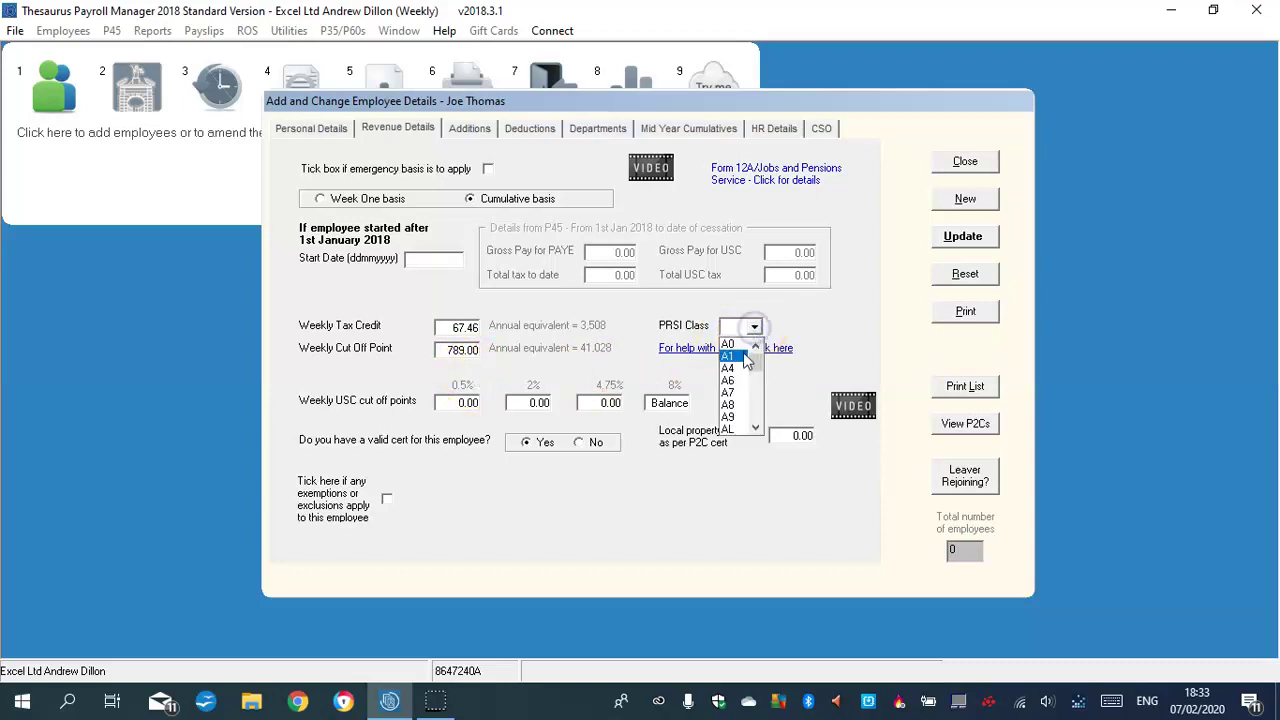
pyautogui.click(743, 354)
pyautogui.click(474, 401)
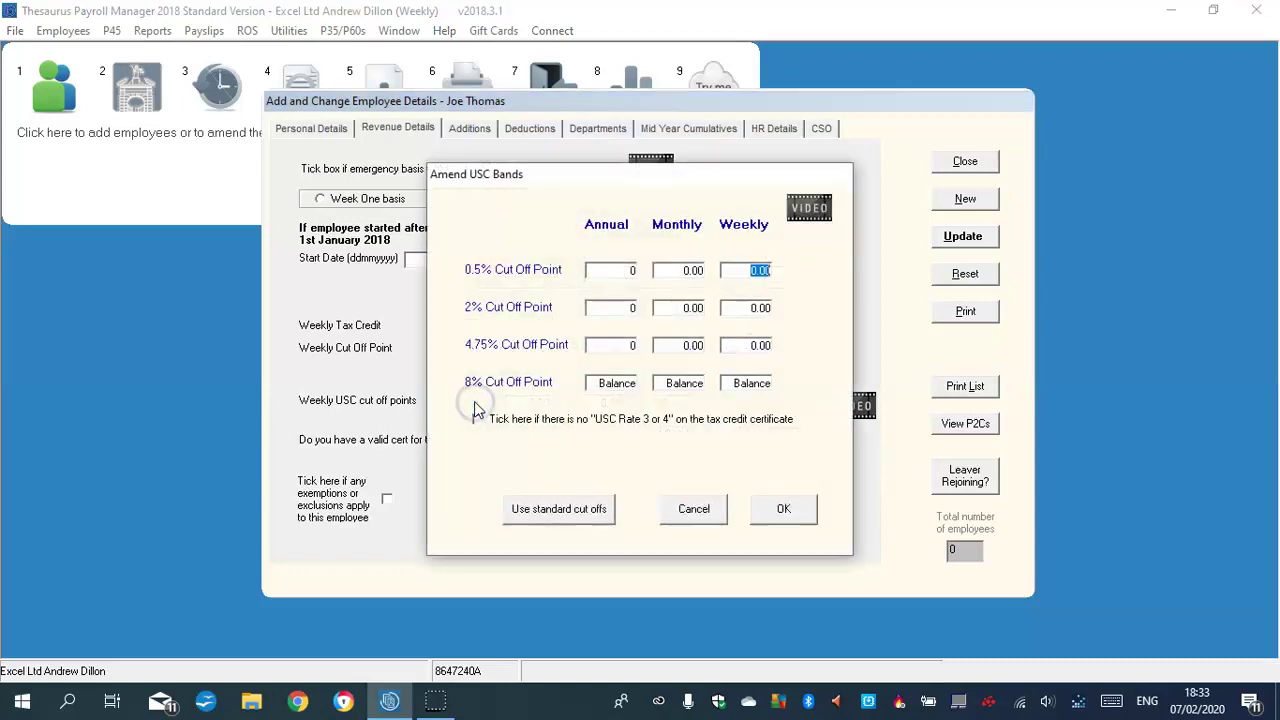
pyautogui.click(551, 512)
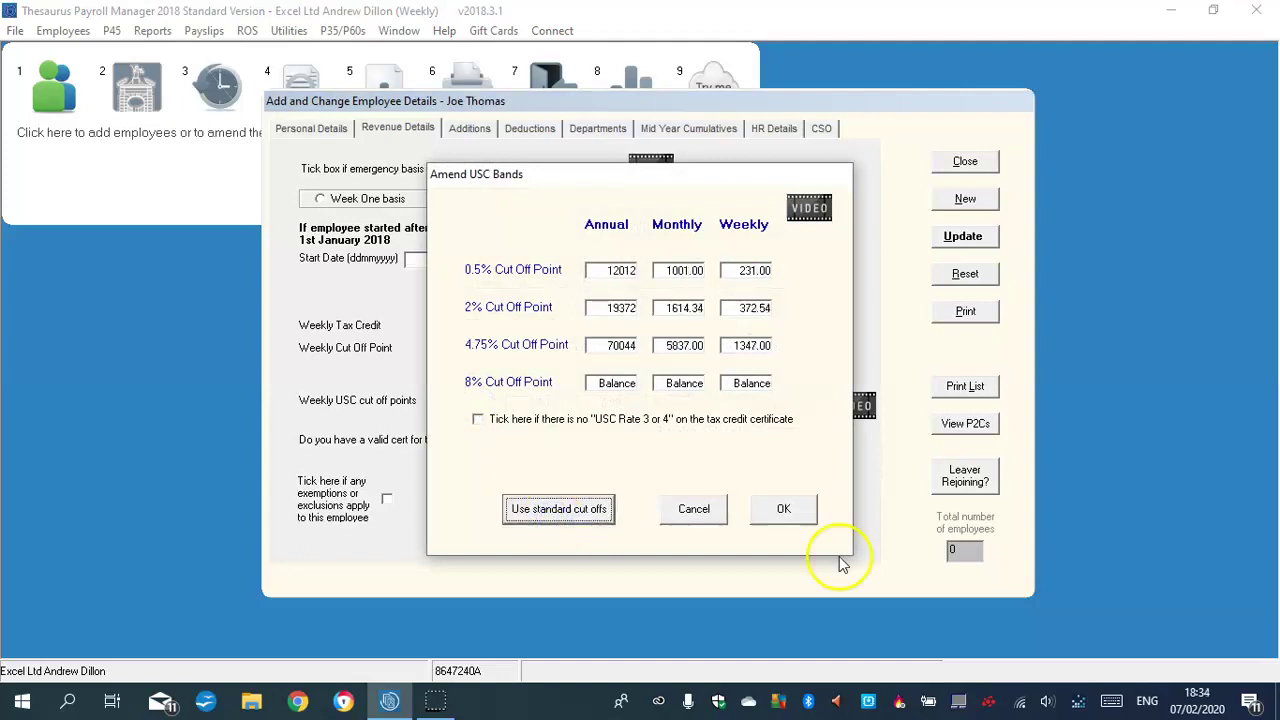
pyautogui.click(790, 512)
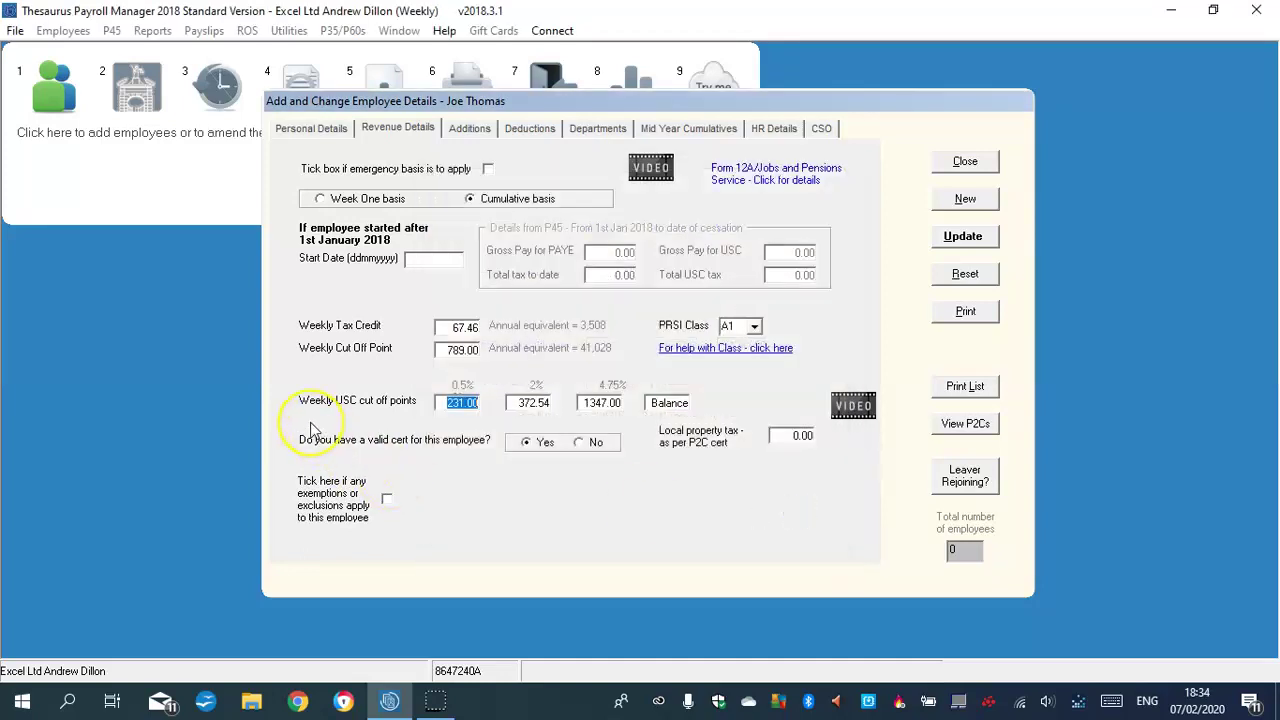
pyautogui.click(468, 128)
# Add taxable additions Commission and Bonus, and non-taxable addition Expenses
pyautogui.click(526, 222)
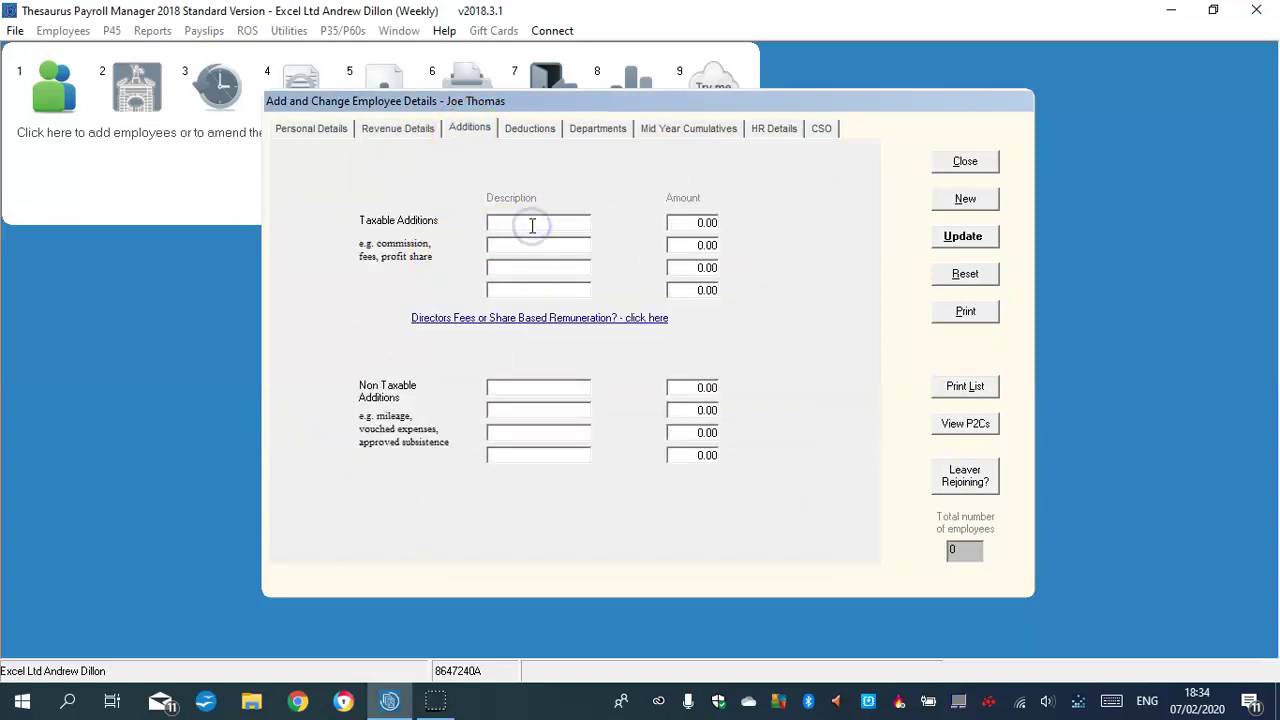
pyautogui.write('Com')
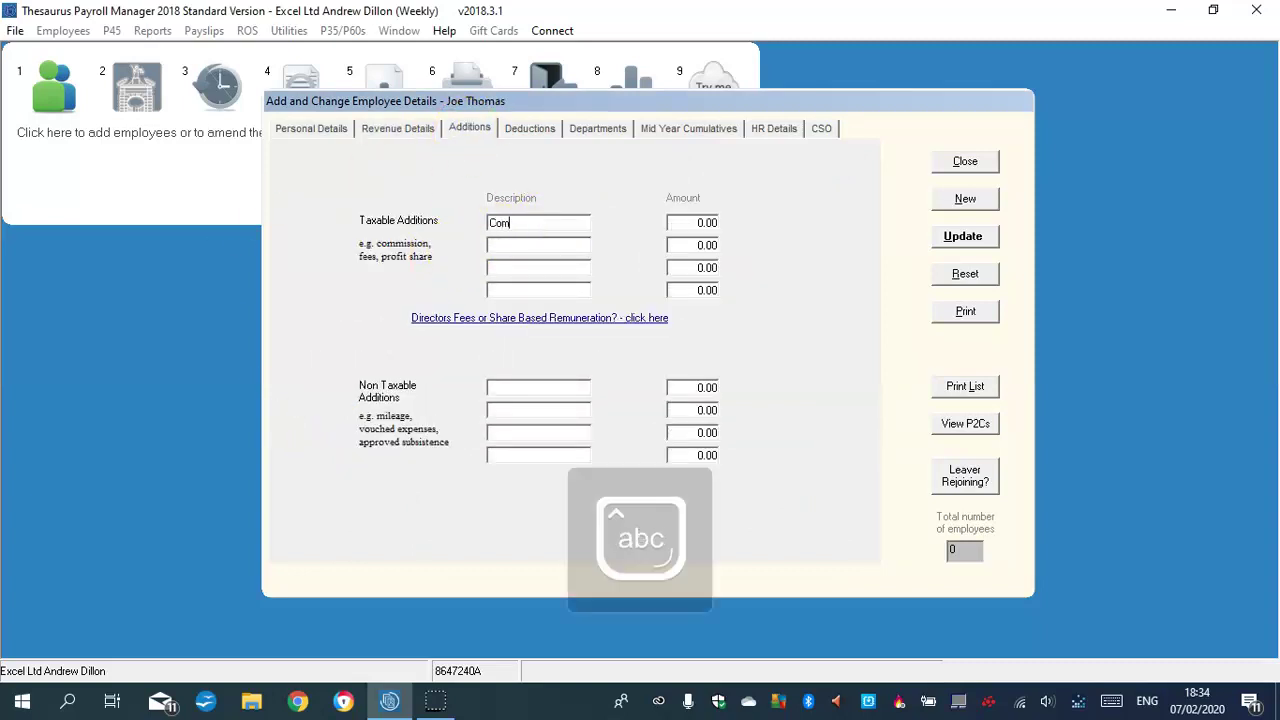
pyautogui.write('mission')
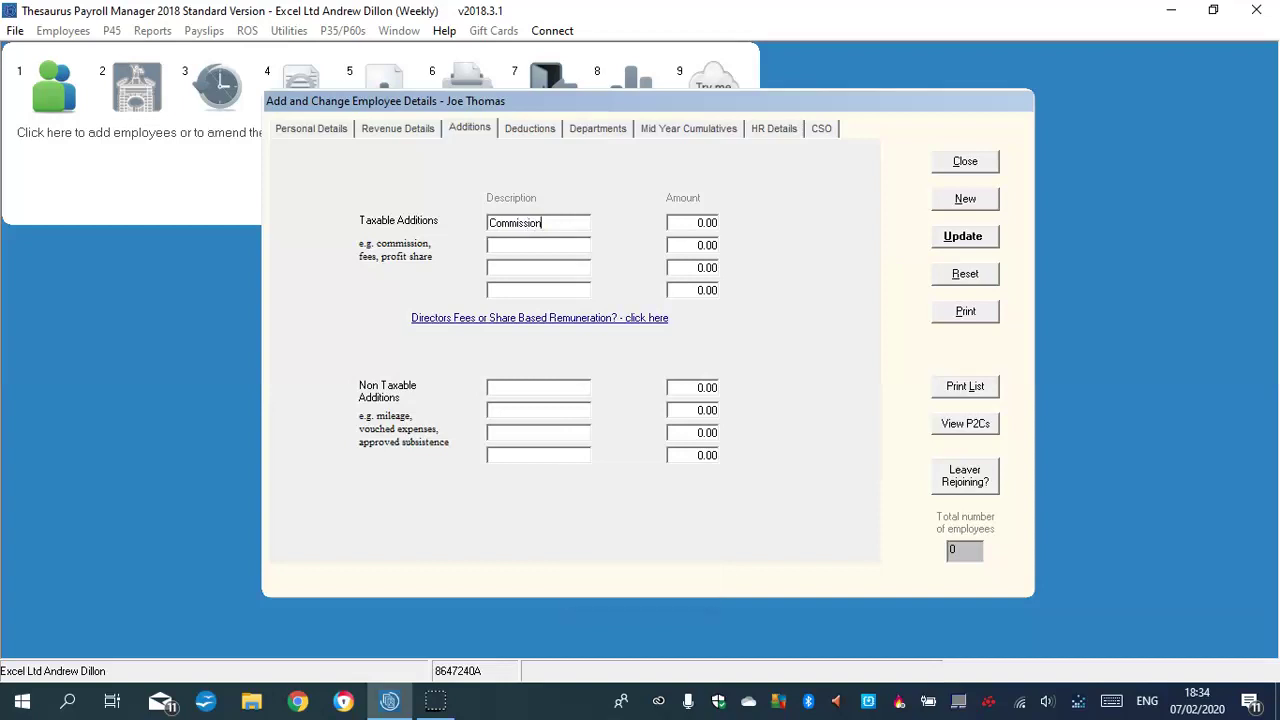
pyautogui.click(526, 244)
pyautogui.write('Bonus')
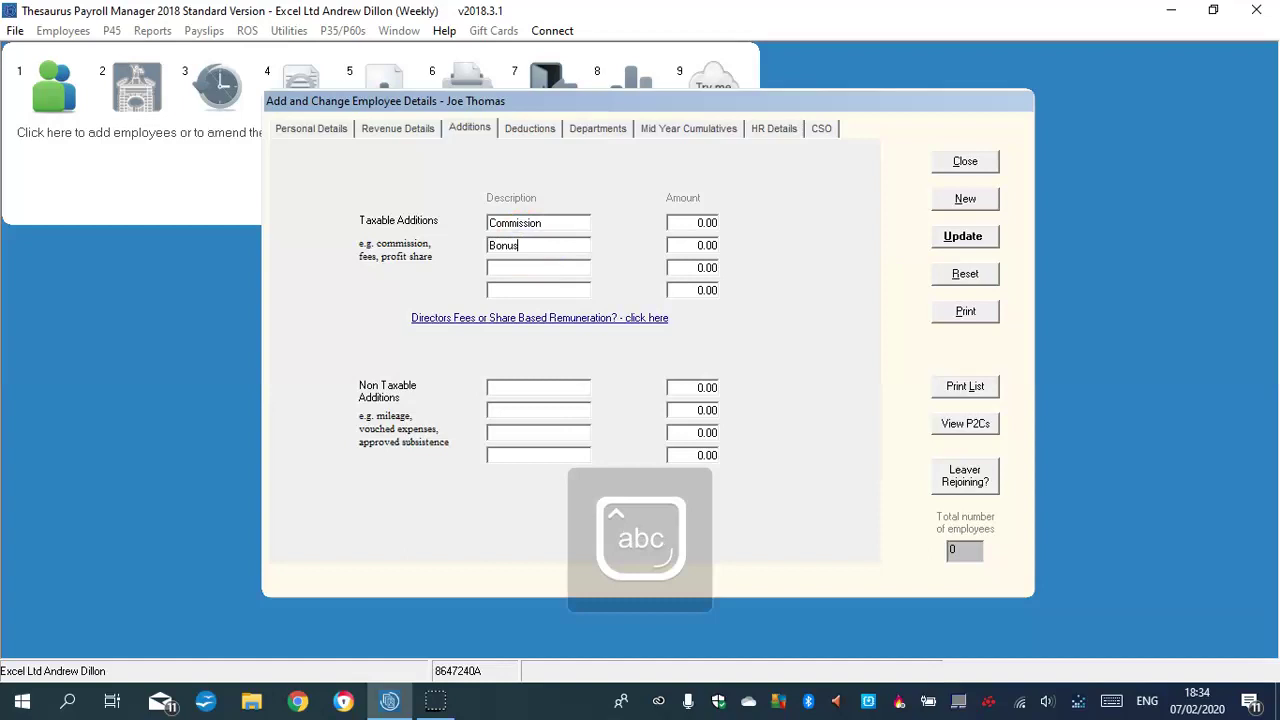
pyautogui.click(526, 385)
pyautogui.press('capslock')
pyautogui.write('E')
pyautogui.press('capslock')
pyautogui.write('xpenses')
# Enter the amounts: Expenses 32.50, Bonus 56.00 and Commission 60.00
pyautogui.click(692, 387)
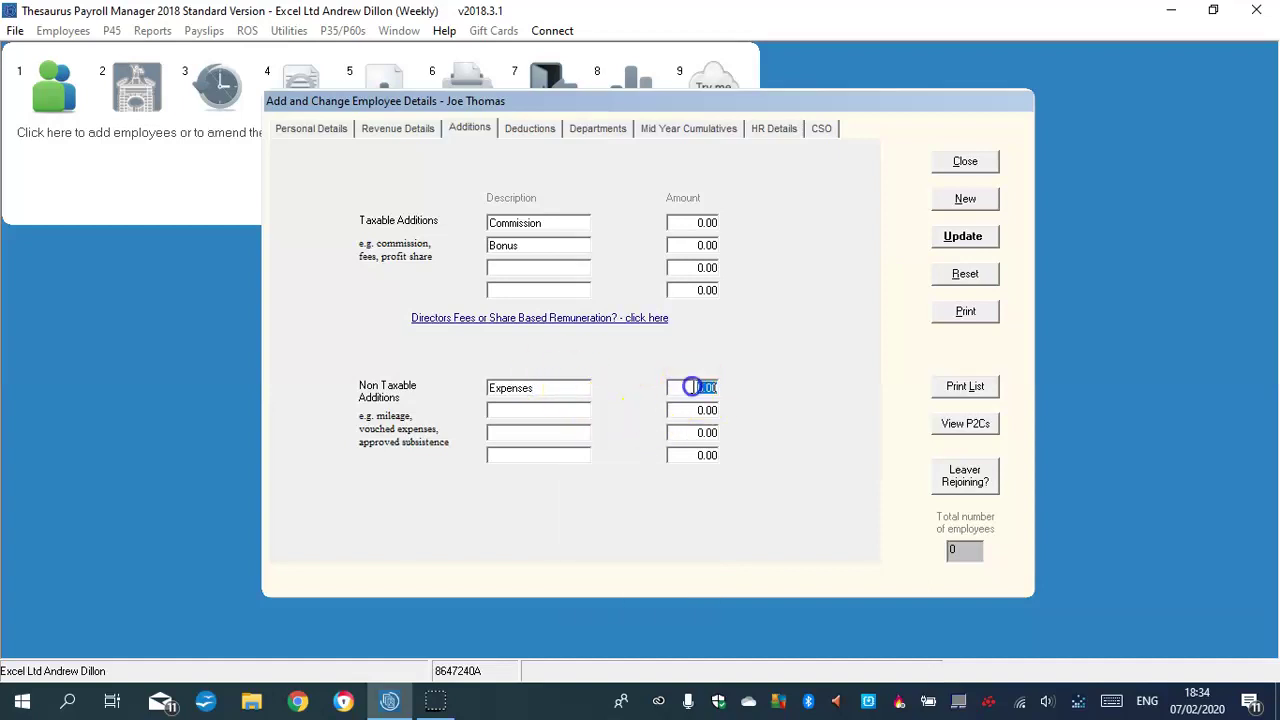
pyautogui.write('32.50')
pyautogui.click(704, 246)
pyautogui.click(704, 222)
pyautogui.write('6')
# Enter VHI 45.00 as an allowable deduction and Trade Union 8.63 as a non-allowable deduction
pyautogui.click(530, 128)
pyautogui.click(459, 298)
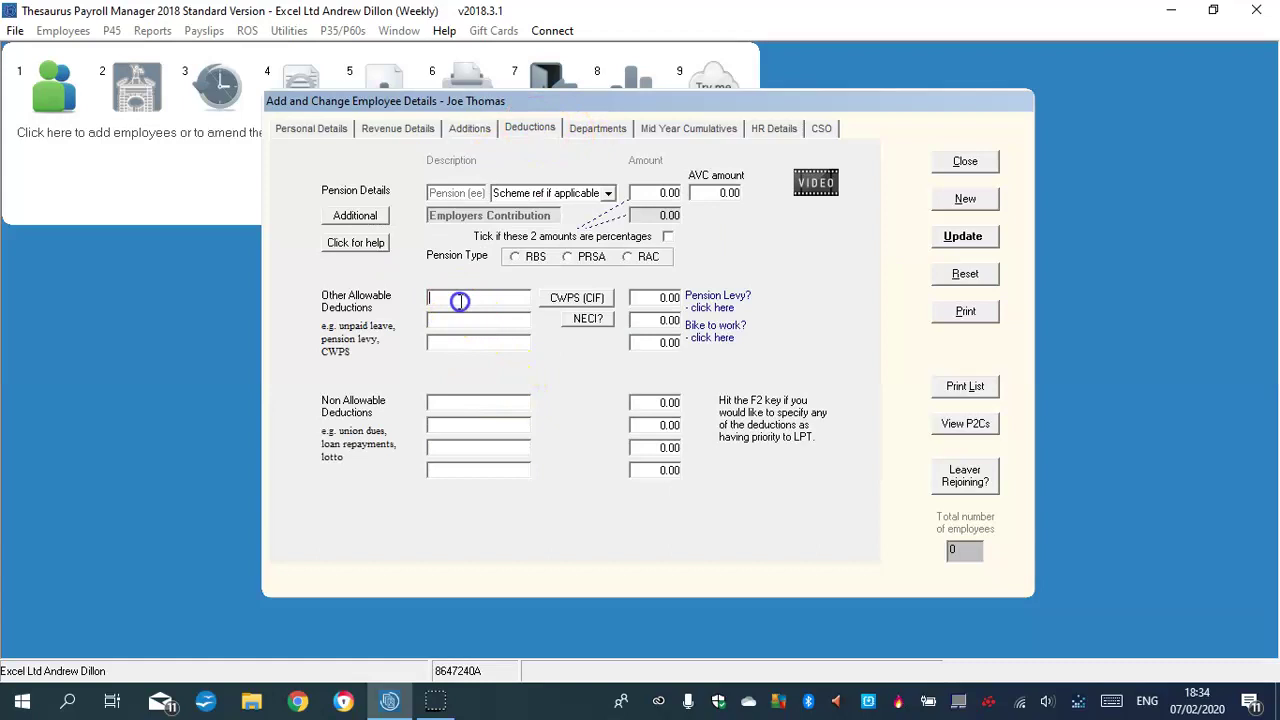
pyautogui.press('capslock')
pyautogui.write('VHI')
pyautogui.click(666, 297)
pyautogui.click(660, 403)
pyautogui.write('8.63')
pyautogui.click(481, 402)
pyautogui.write('Trade Union')
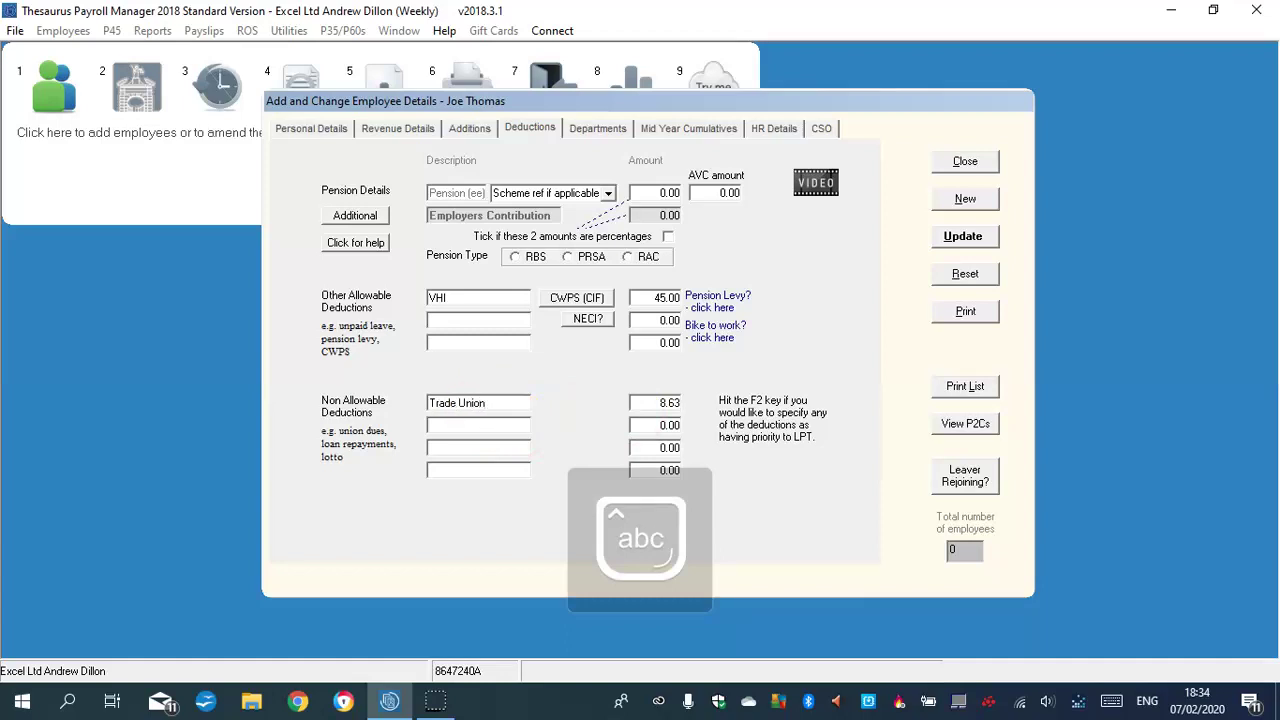
# Set an 8% RAC pension contribution and save the employee record
pyautogui.click(667, 193)
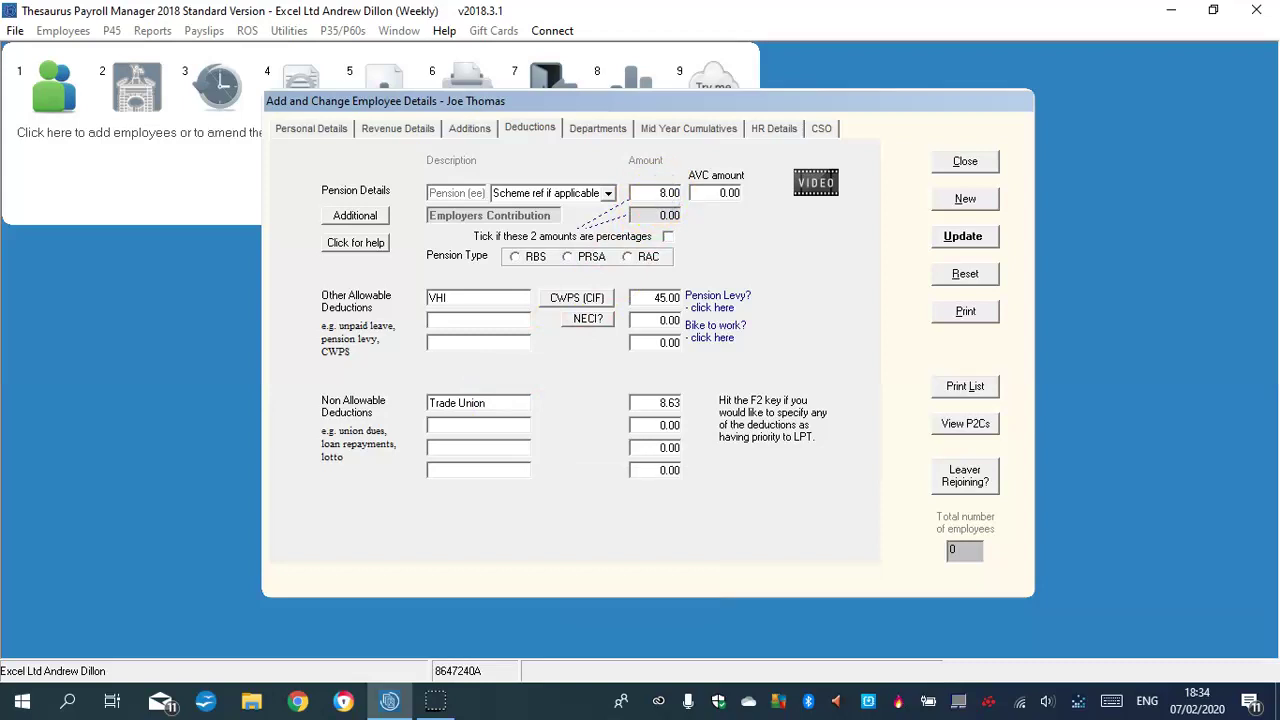
pyautogui.click(667, 236)
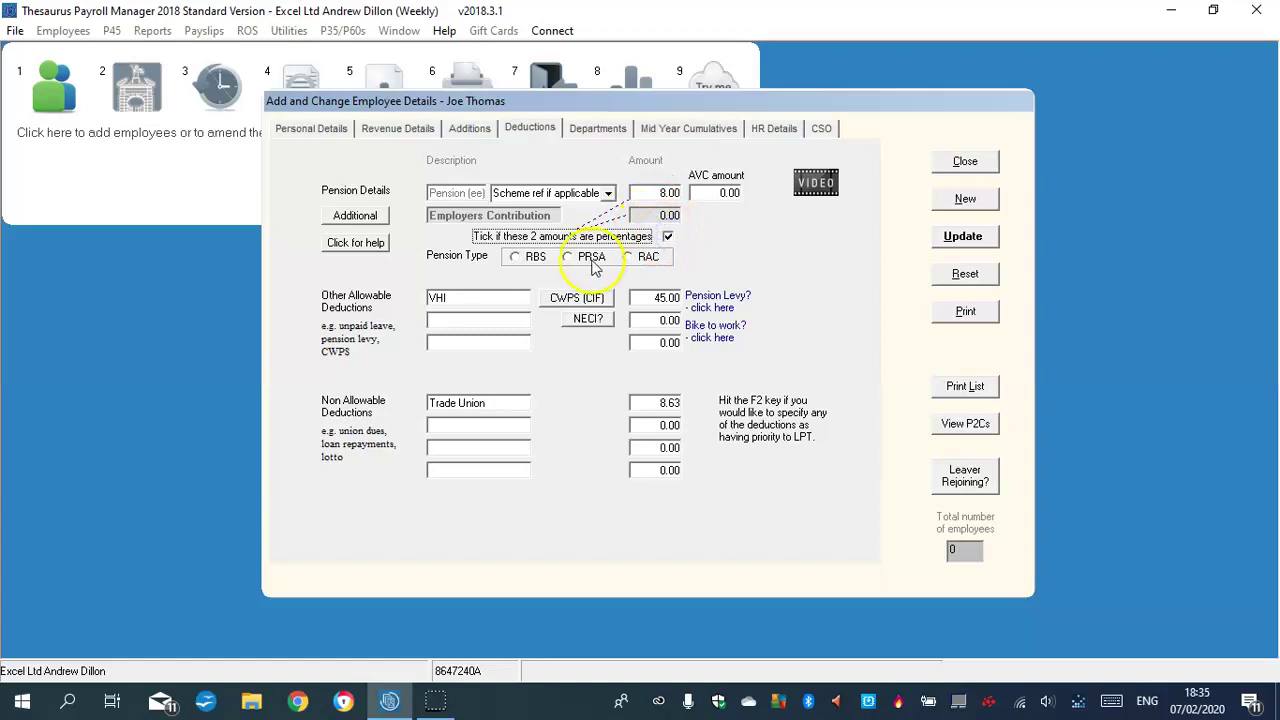
pyautogui.click(628, 257)
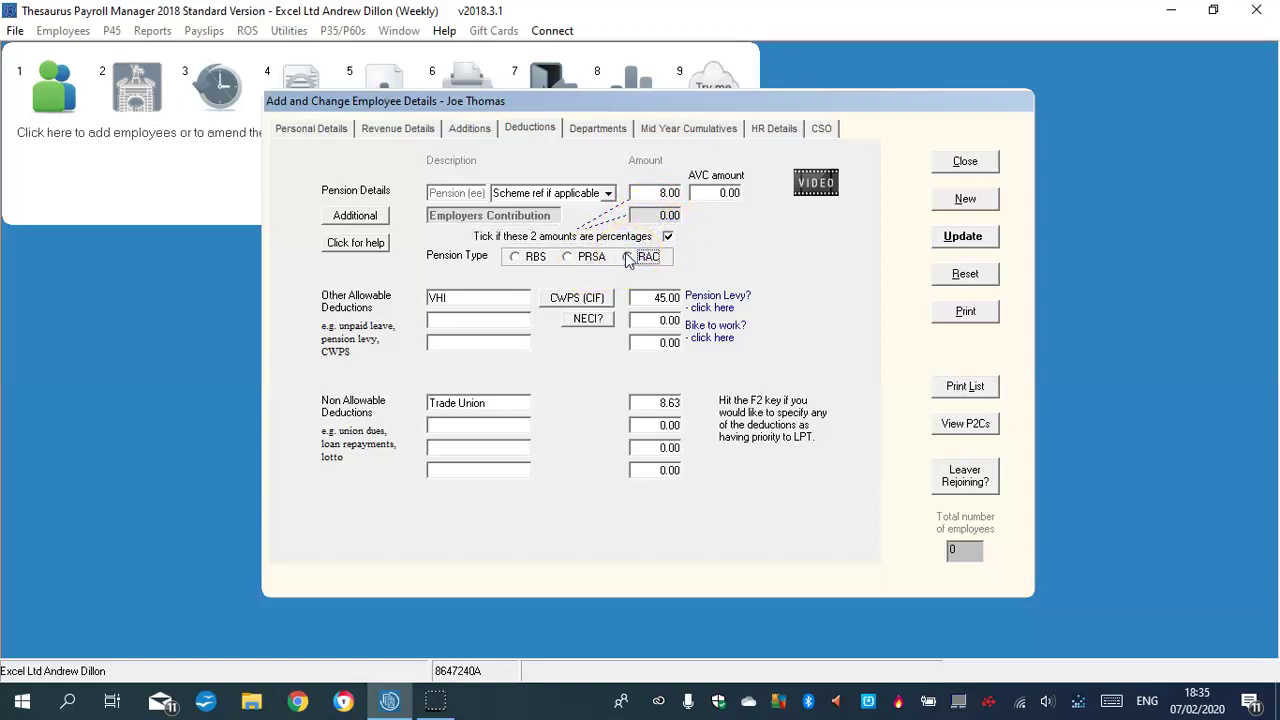
pyautogui.click(955, 237)
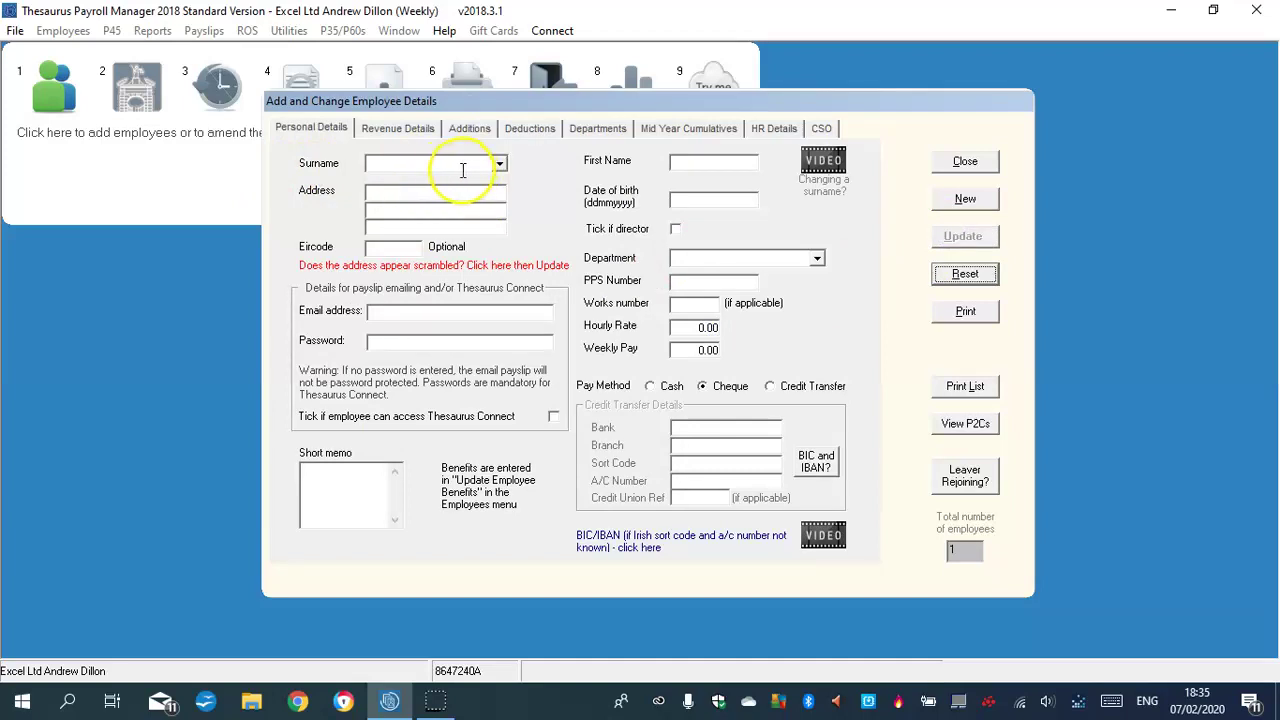
# Enter the new employee's surname and first name
pyautogui.click(399, 160)
pyautogui.press('capslock')
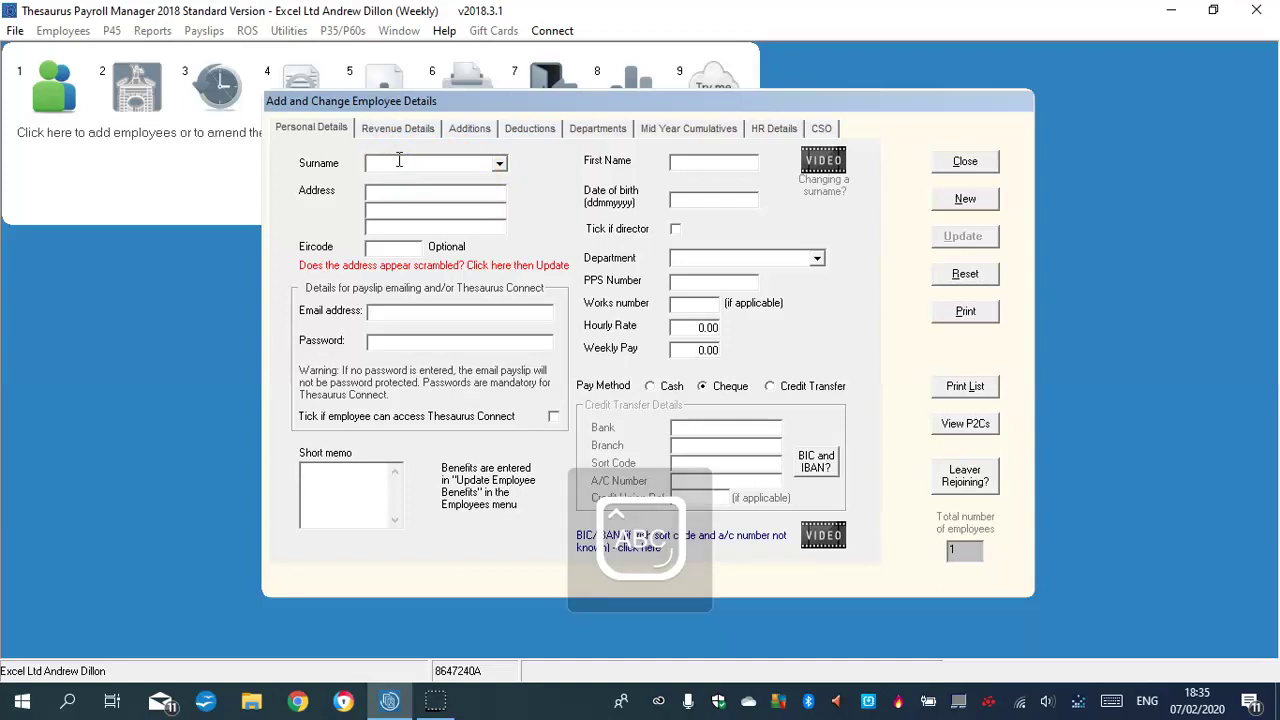
pyautogui.press('capslock')
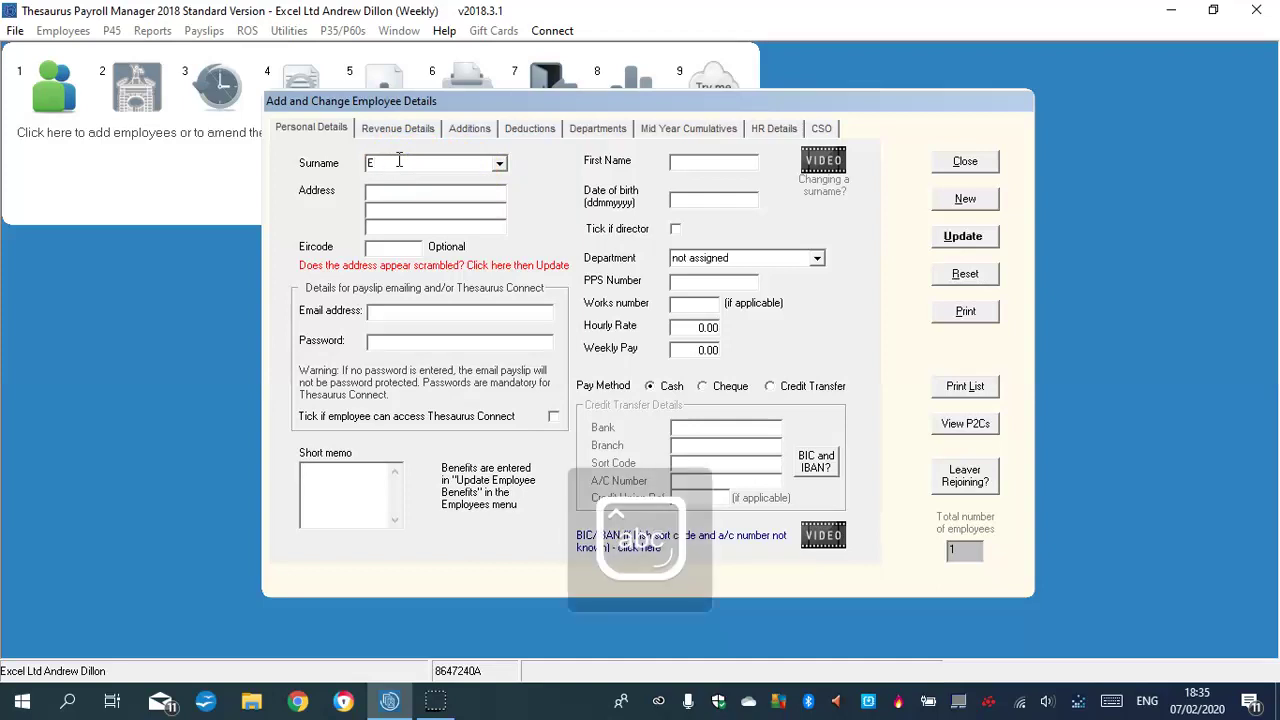
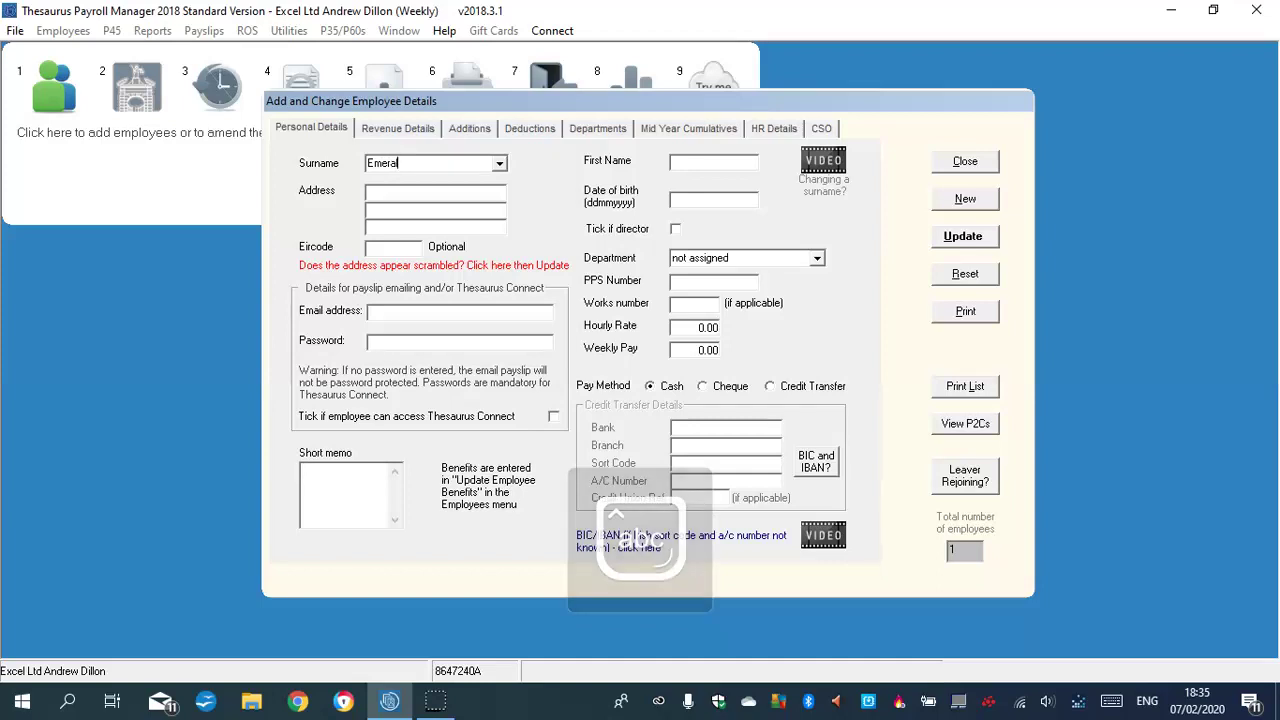
pyautogui.click(707, 164)
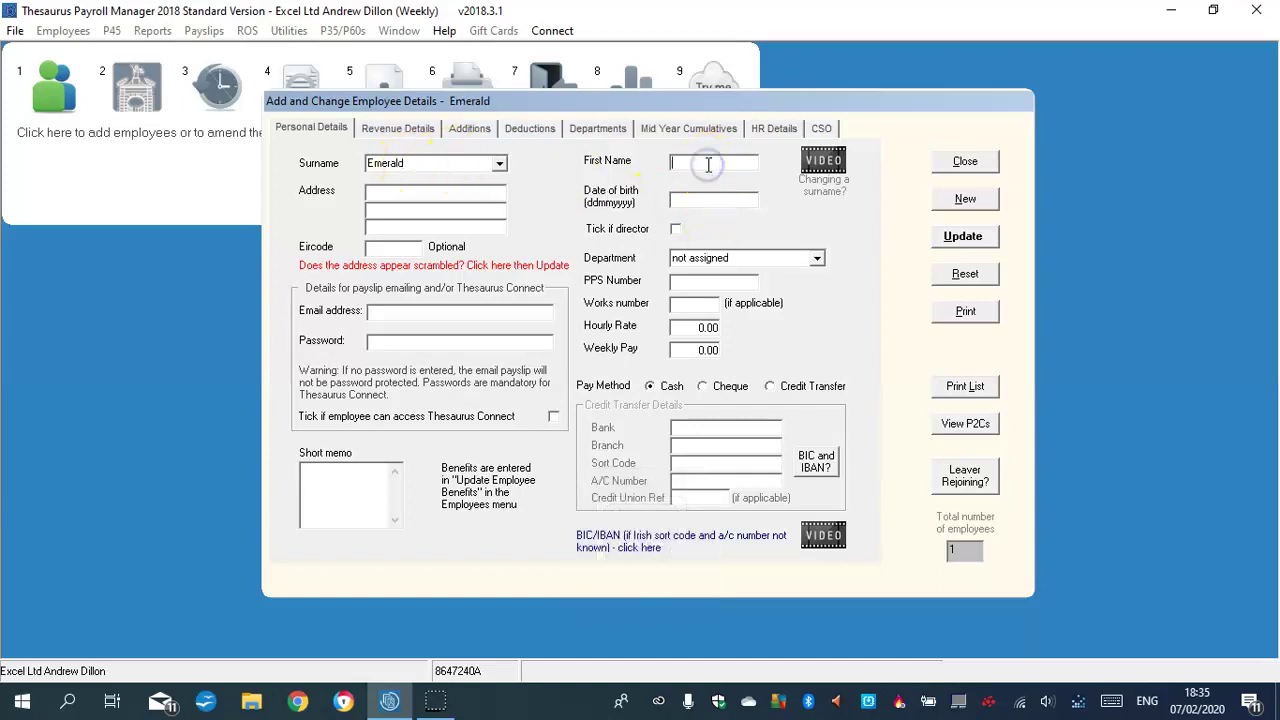
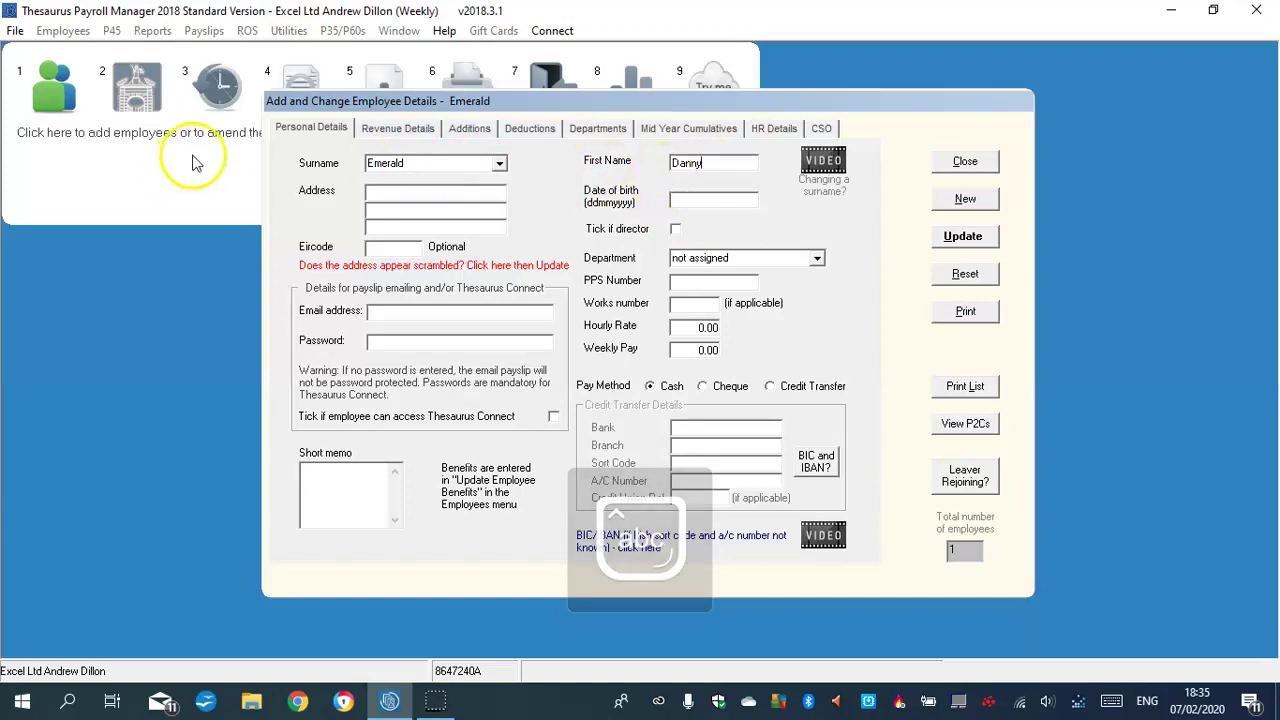
# Fill in the employee's home address across the three address lines
pyautogui.click(392, 193)
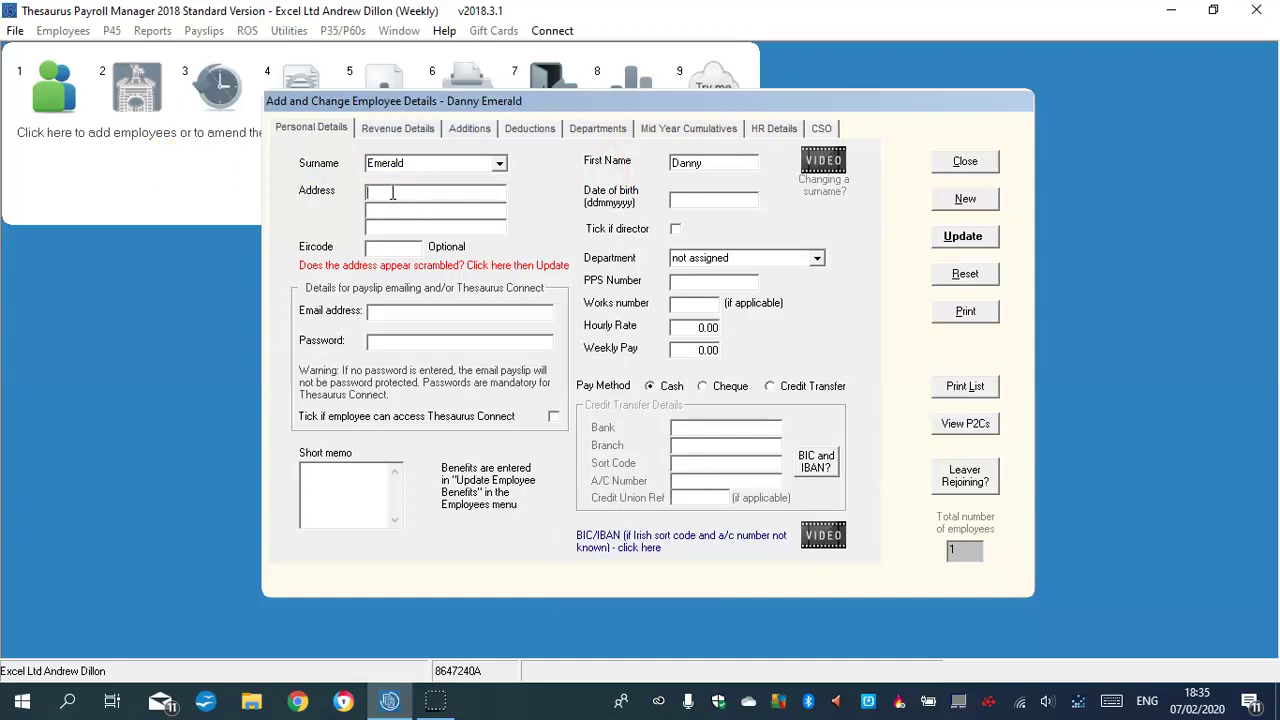
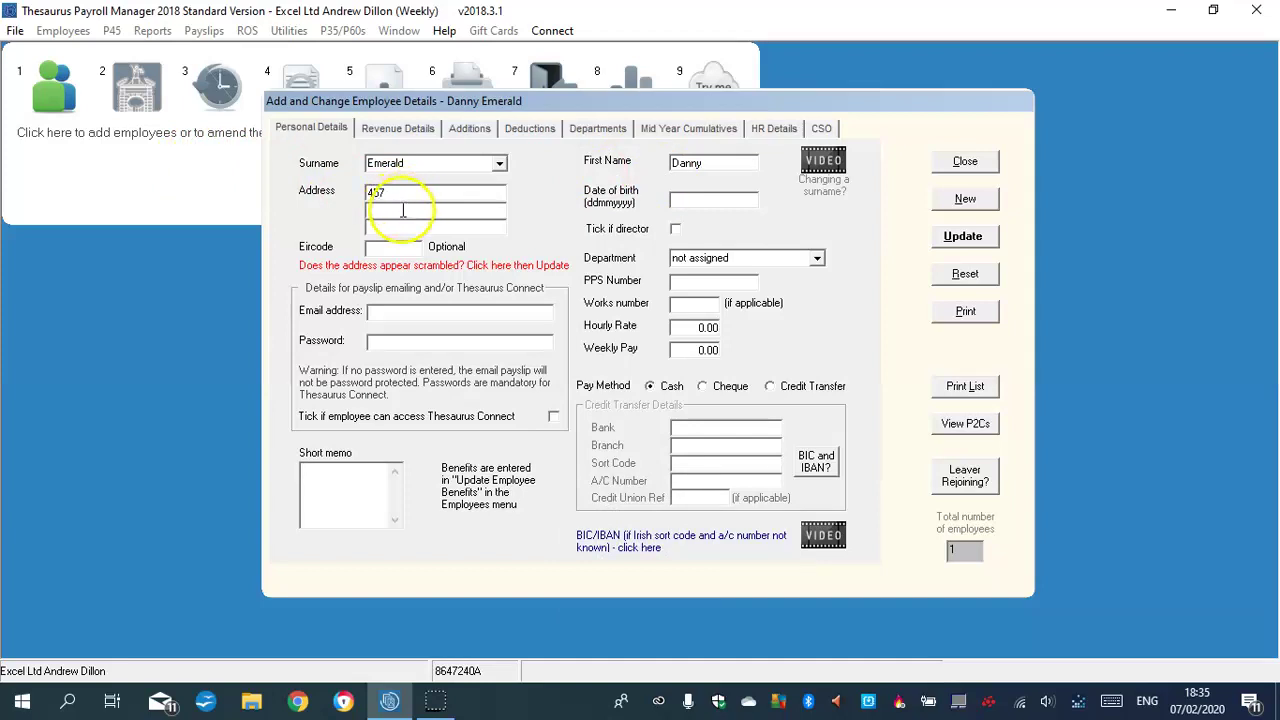
pyautogui.press('capslock')
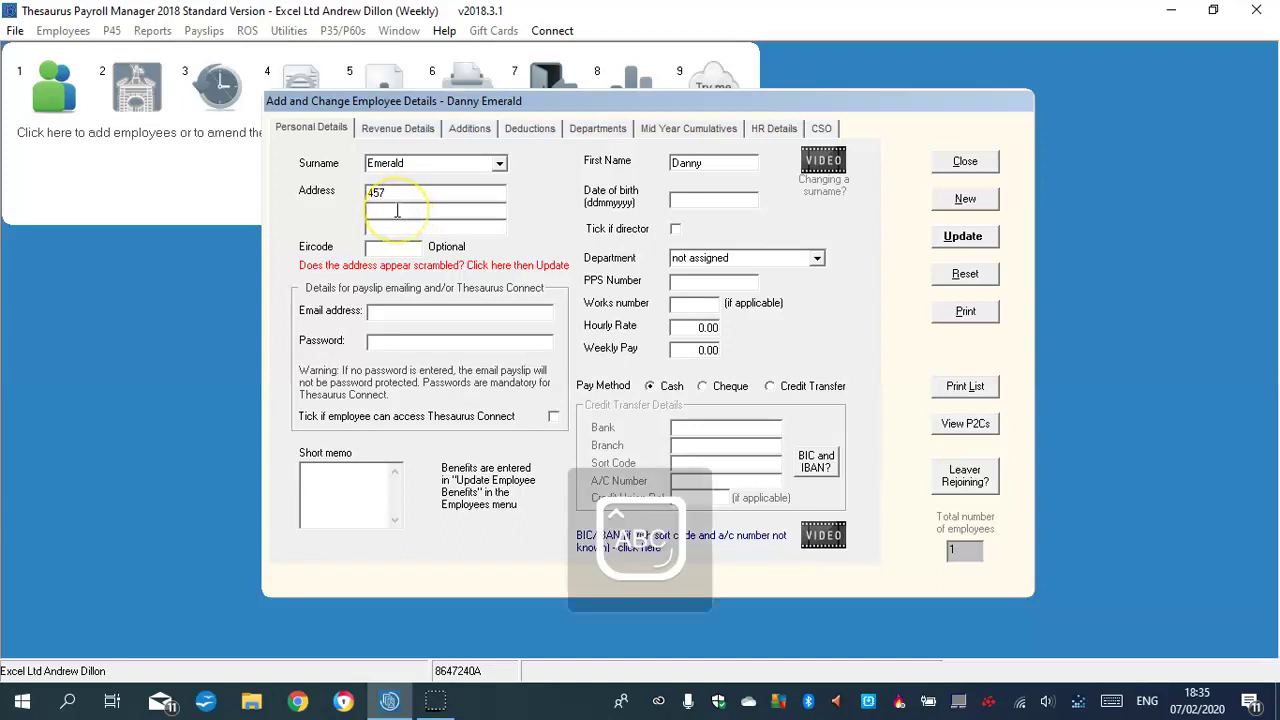
pyautogui.press('capslock')
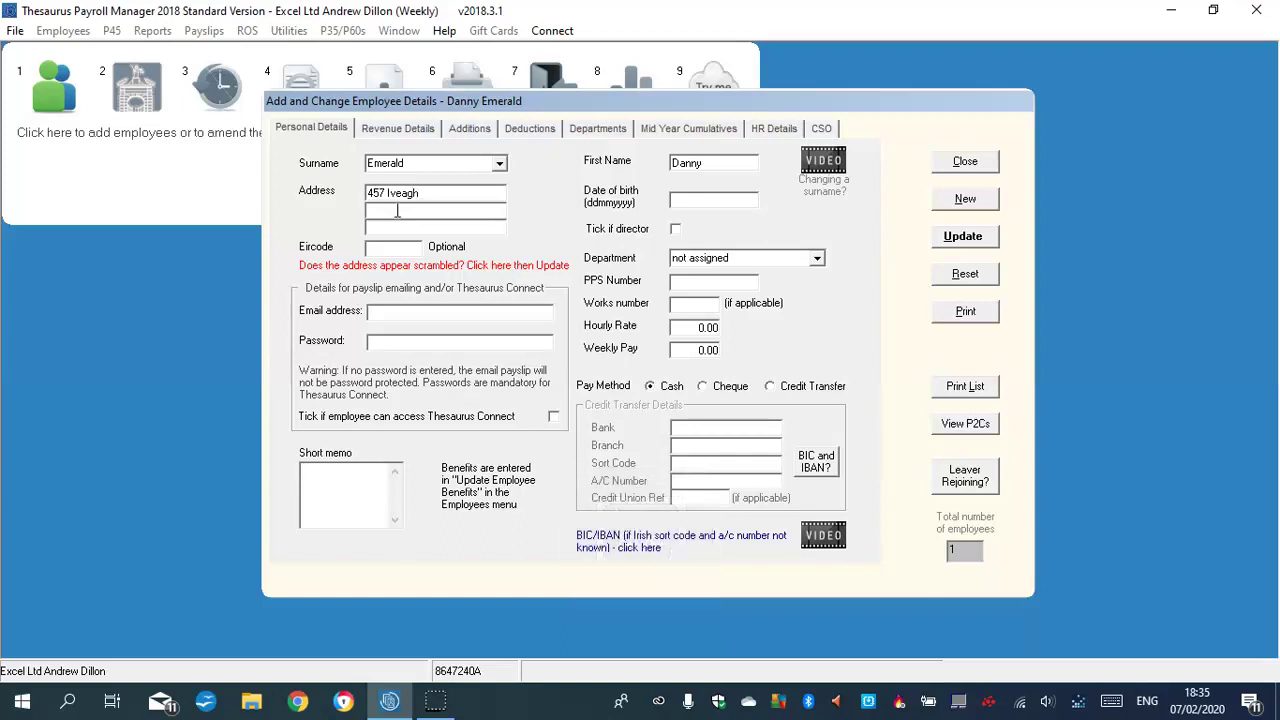
pyautogui.press('capslock')
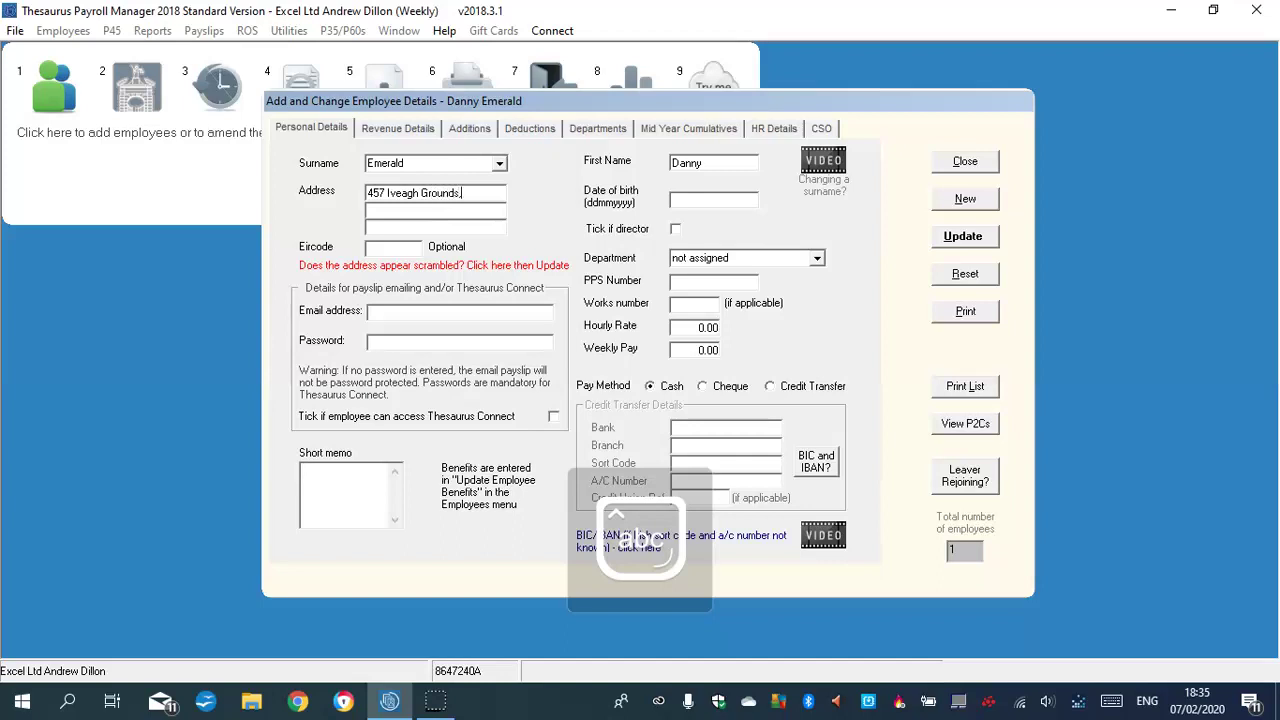
pyautogui.click(413, 209)
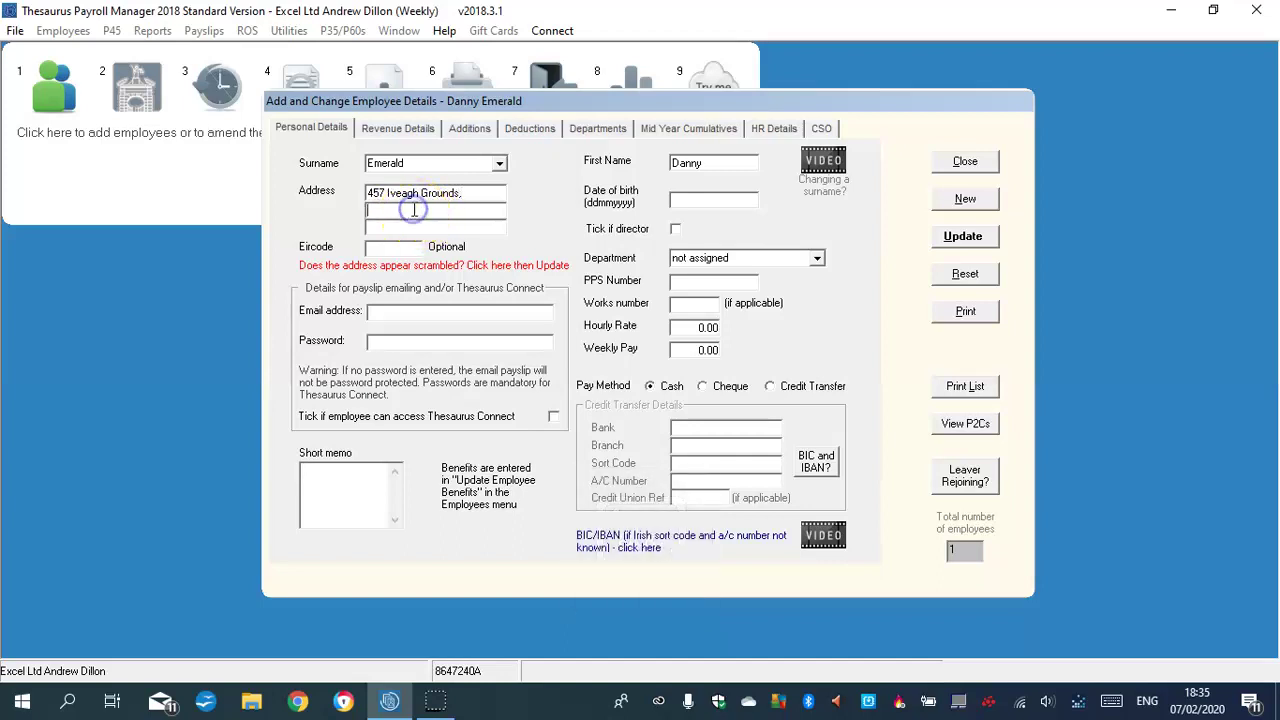
pyautogui.press('capslock')
pyautogui.press('capslock')
pyautogui.click(400, 226)
pyautogui.press('capslock')
pyautogui.write('D')
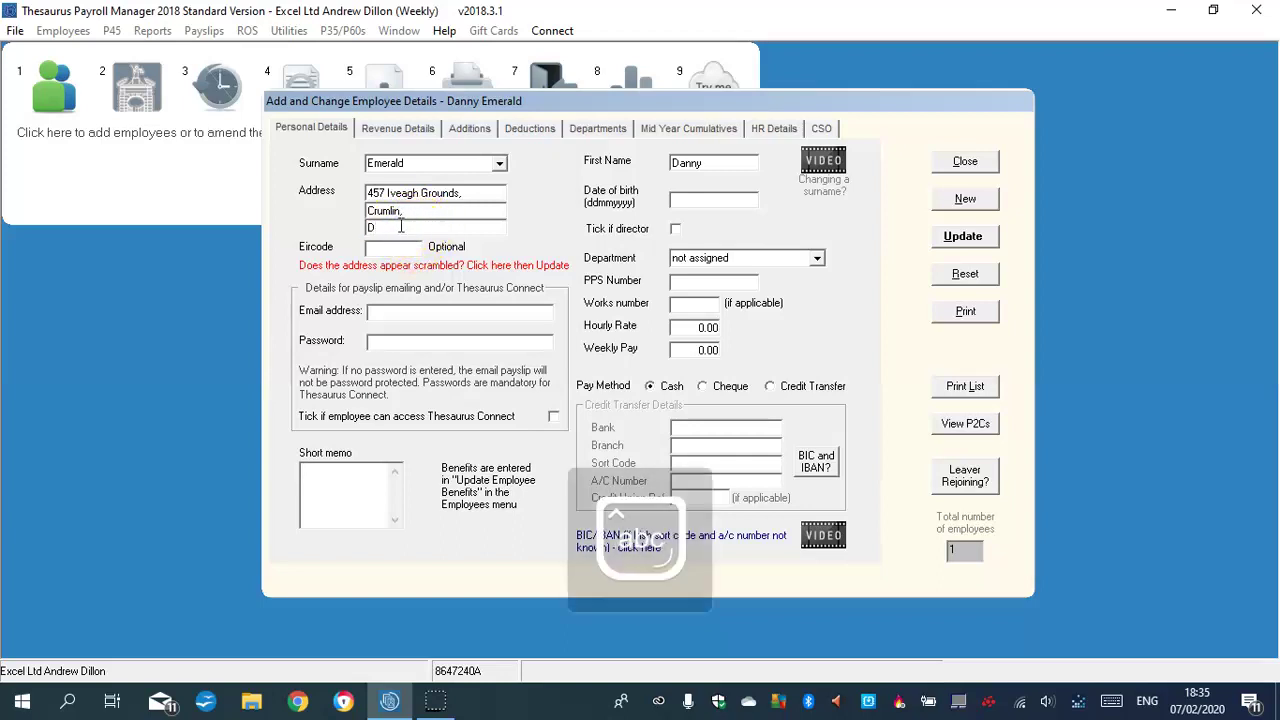
pyautogui.write('ublin 12')
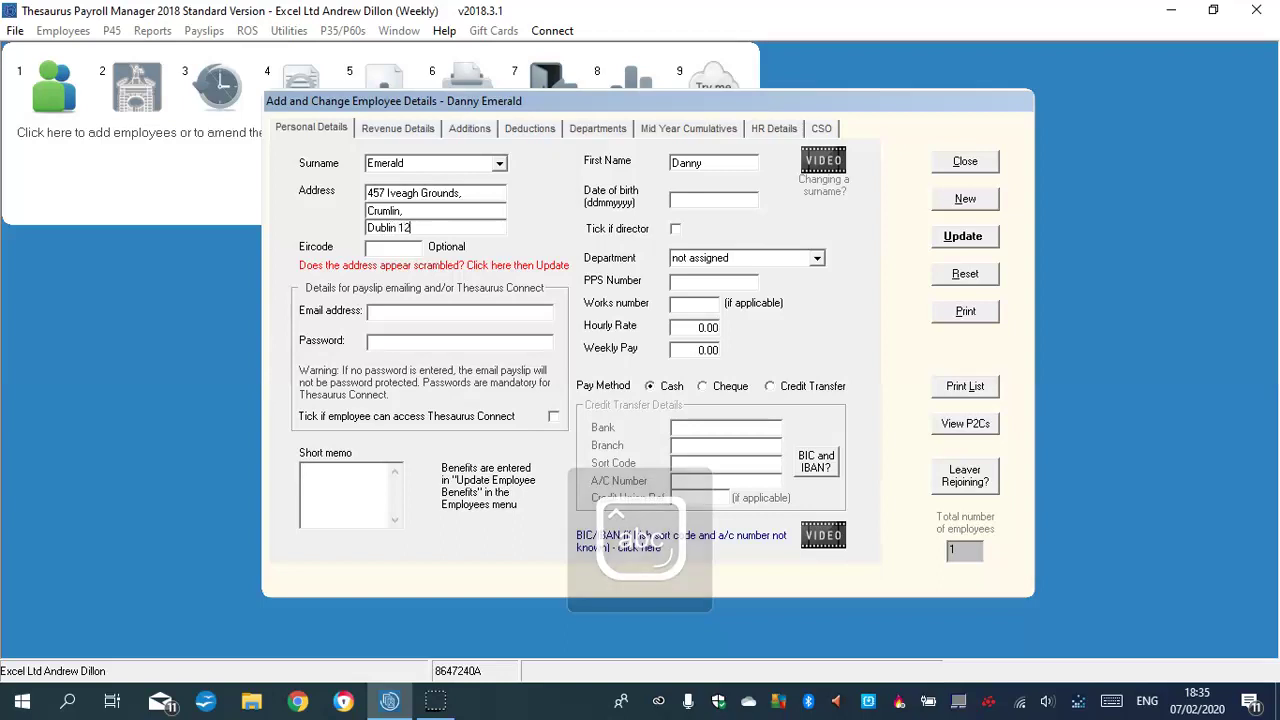
# Assign the employee to the HR department and enter the date of birth
pyautogui.click(817, 258)
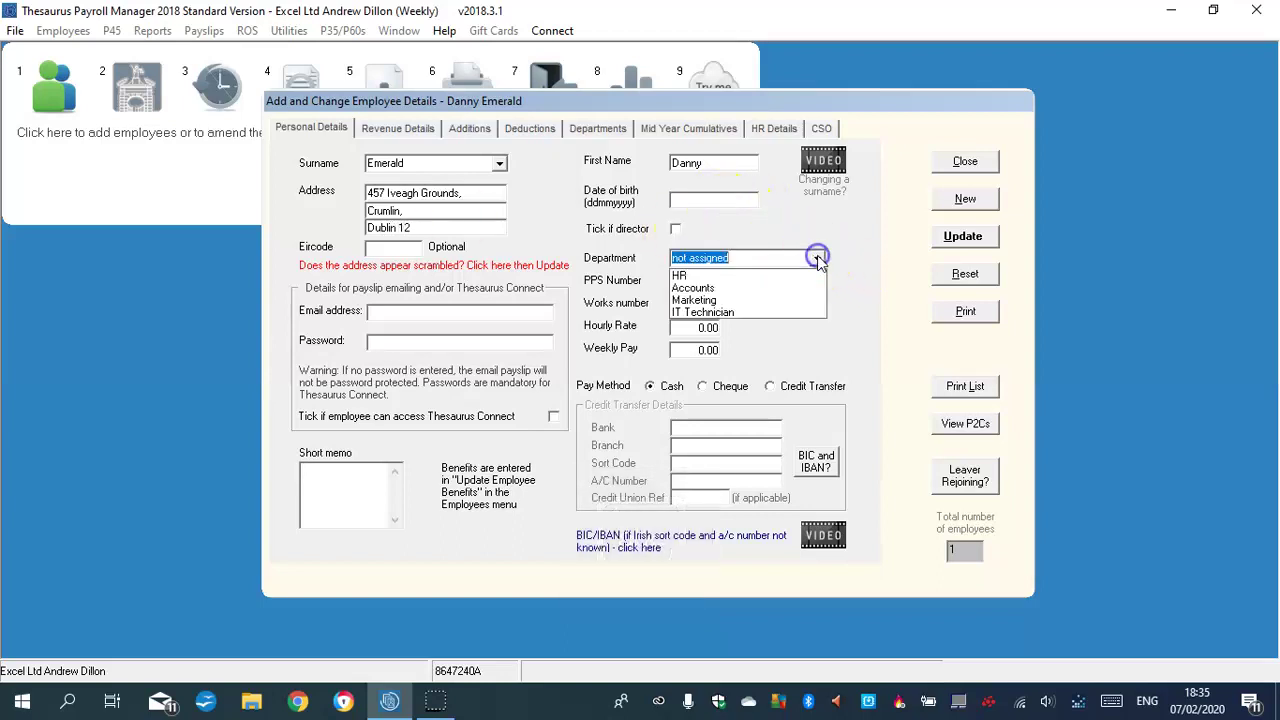
pyautogui.click(692, 277)
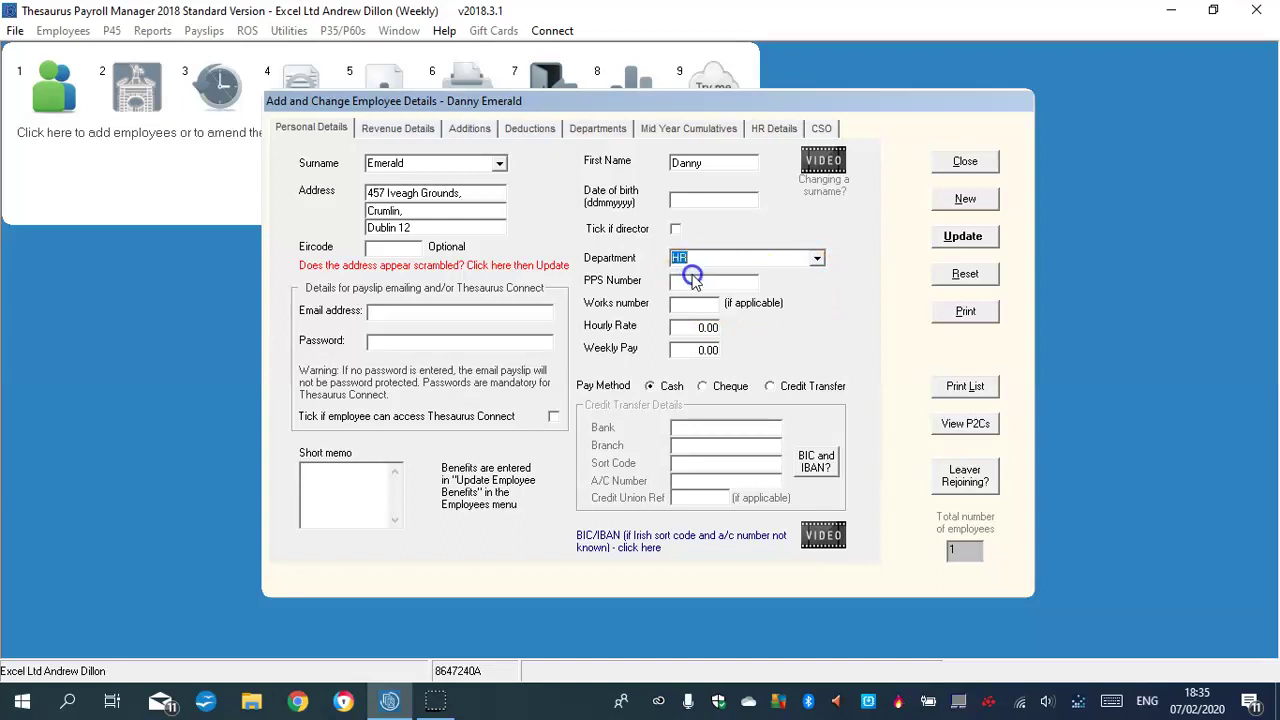
pyautogui.click(676, 204)
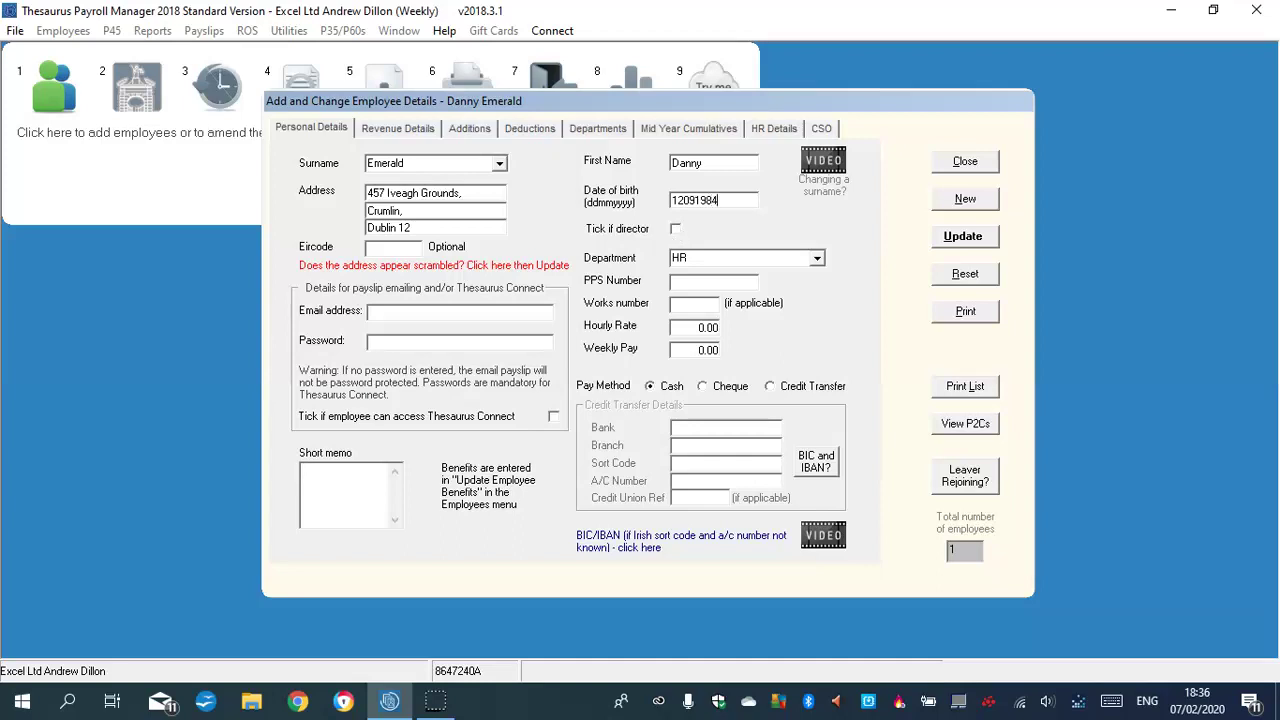
# Set works number 2, hourly rate 34.00 and weekly pay 458.00
pyautogui.click(688, 306)
pyautogui.write('2')
pyautogui.click(703, 330)
pyautogui.write('34.')
pyautogui.click(705, 350)
pyautogui.write('456.00')
pyautogui.press('BackSpace')
pyautogui.press('BackSpace')
pyautogui.press('BackSpace')
pyautogui.write('8.00')
pyautogui.click(645, 355)
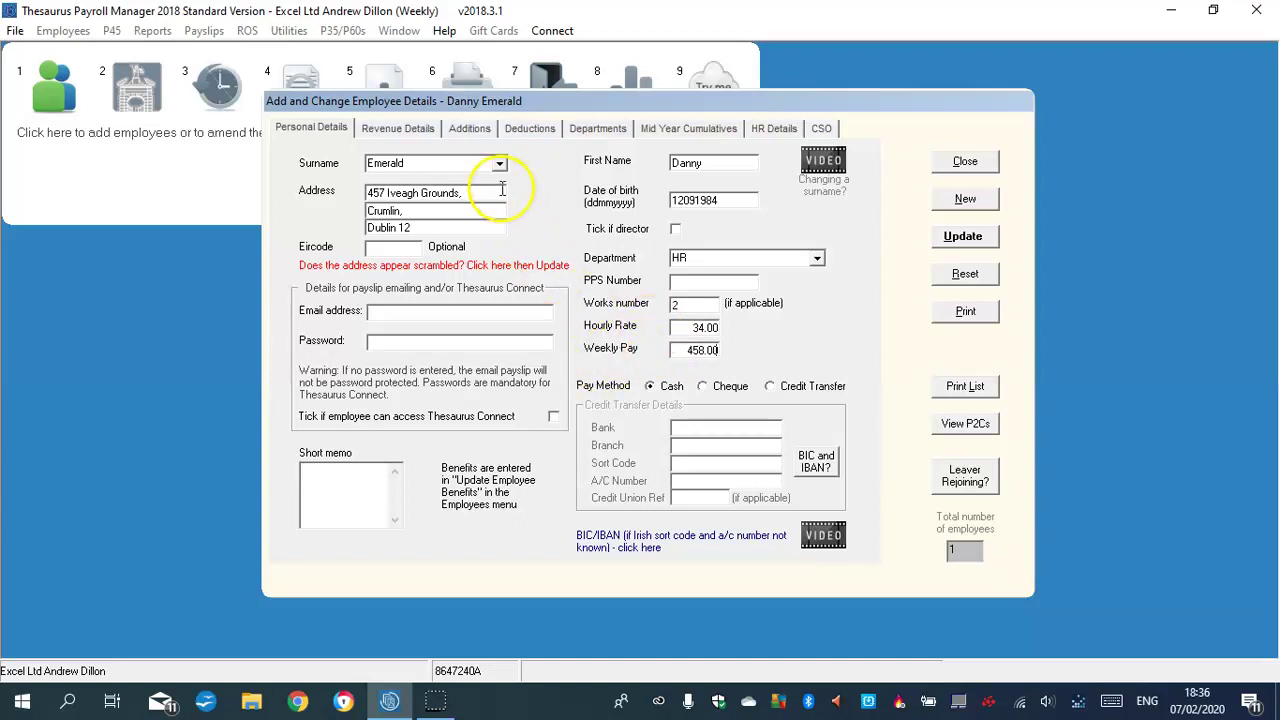
# Put the employee on emergency tax basis with no prior weeks and PRSI class A1
pyautogui.click(426, 133)
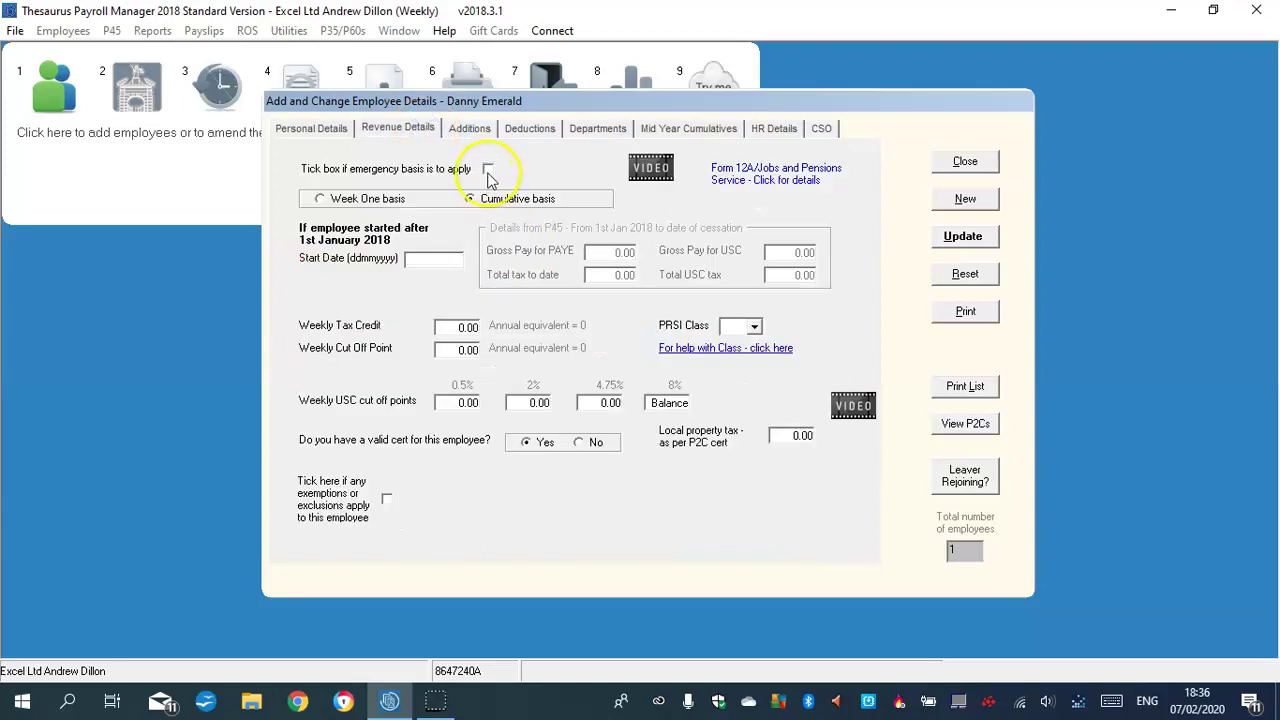
pyautogui.click(488, 170)
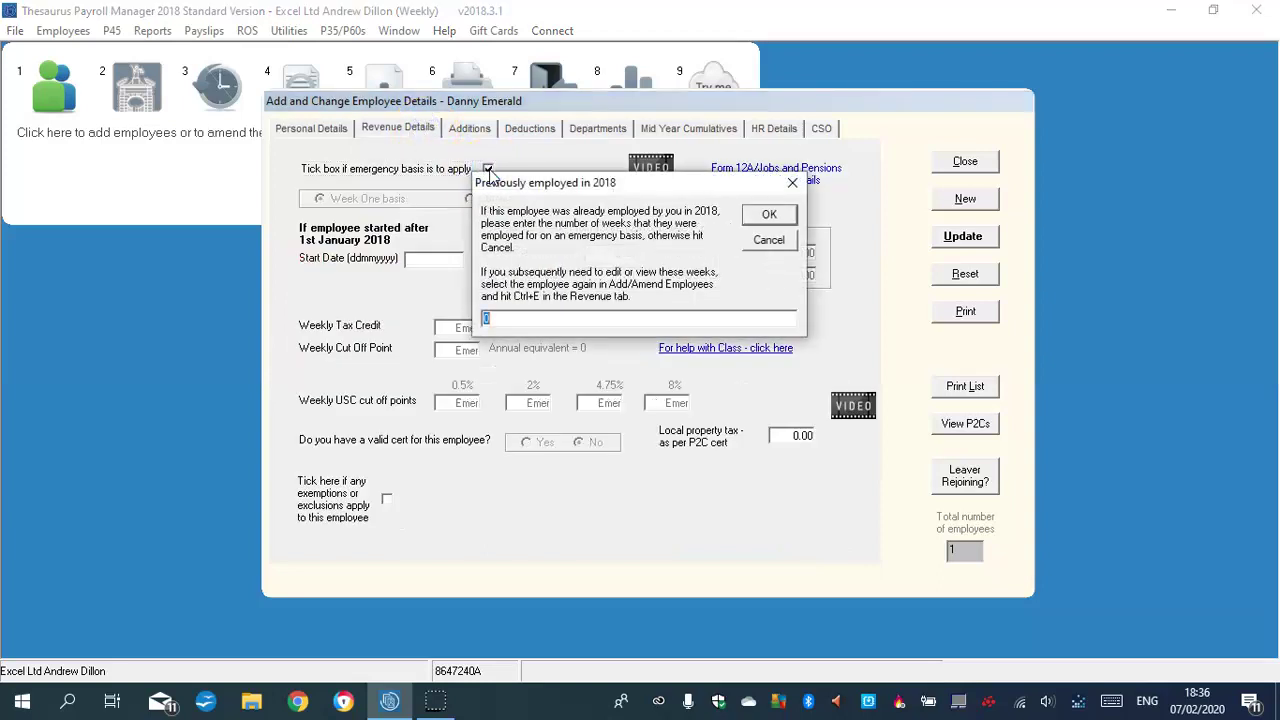
pyautogui.click(768, 216)
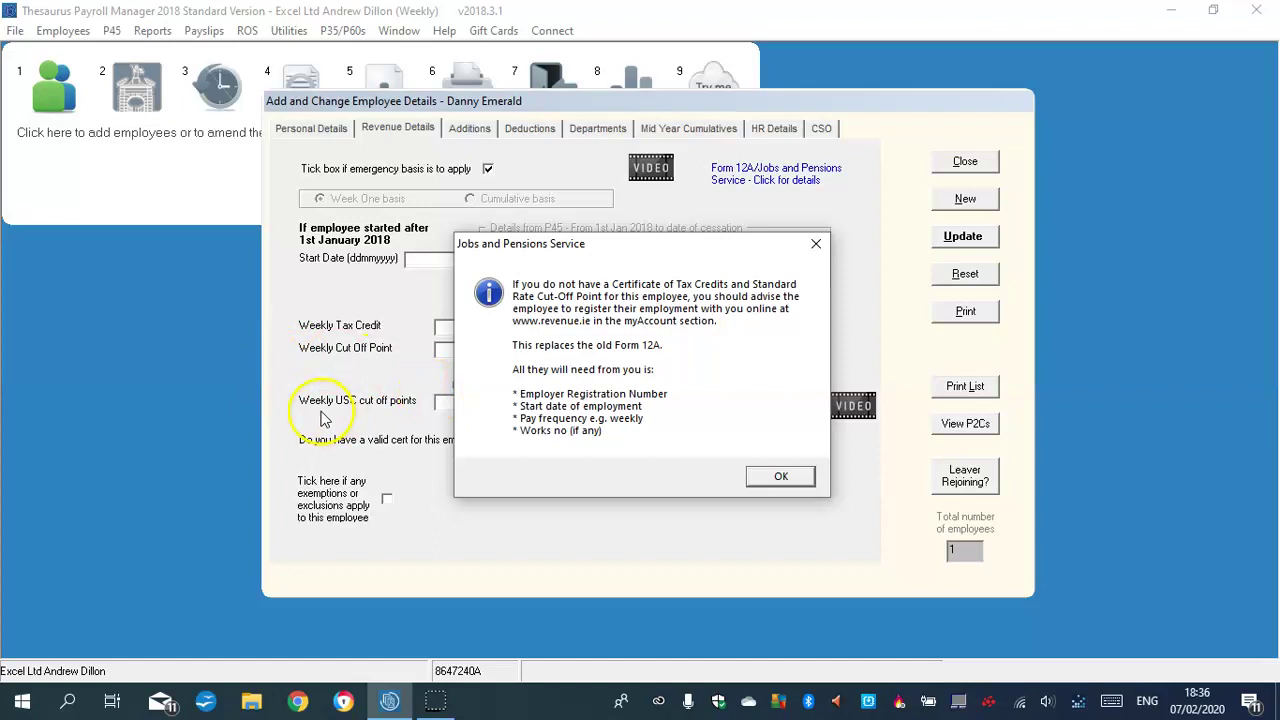
pyautogui.click(795, 477)
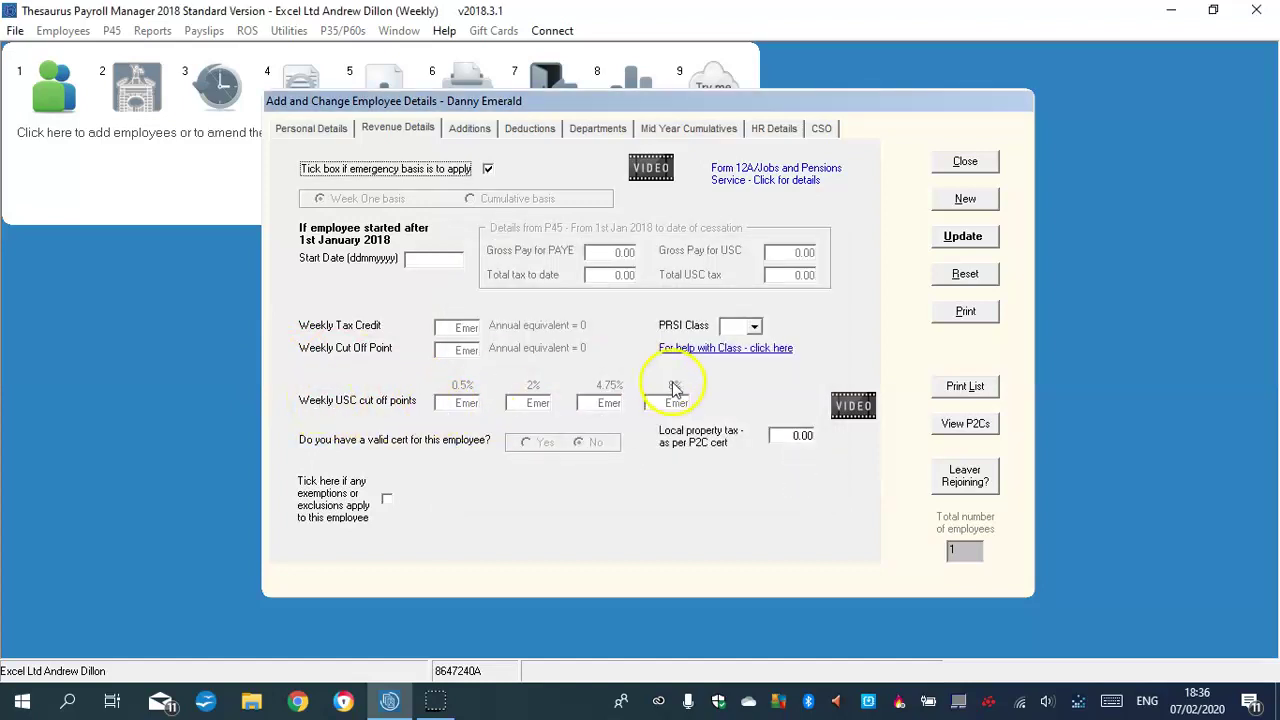
pyautogui.click(754, 326)
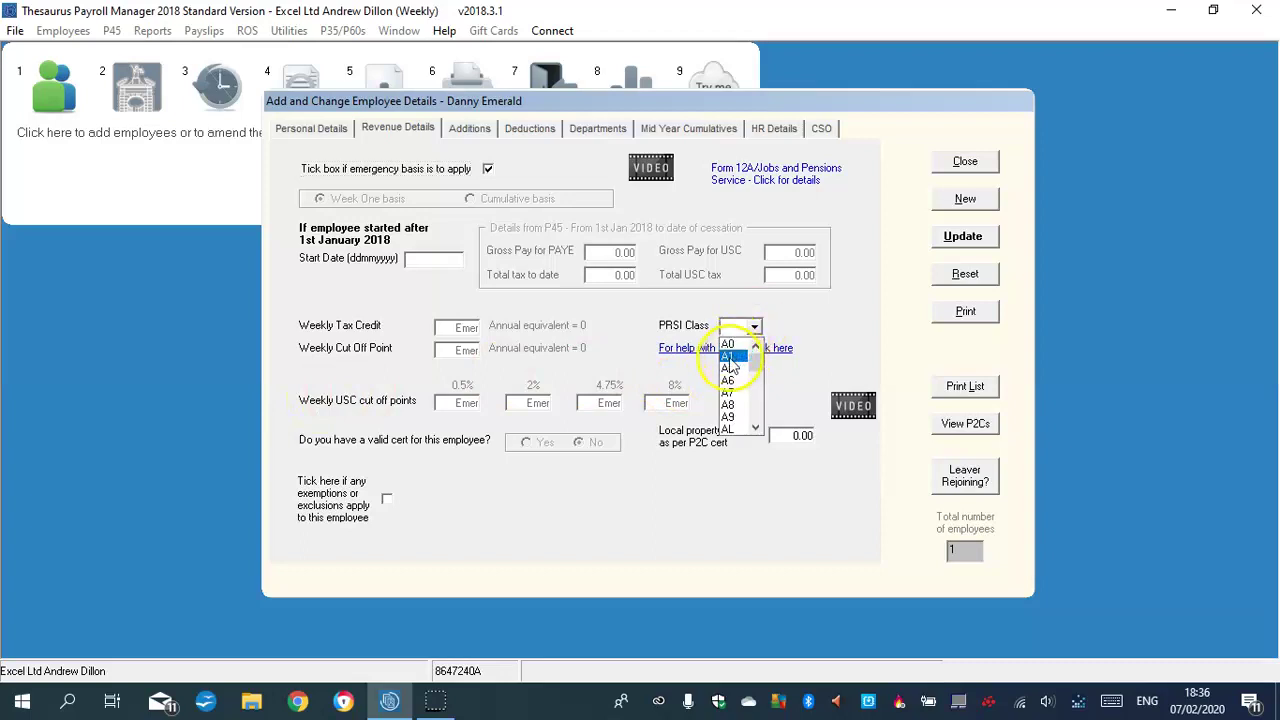
pyautogui.click(731, 358)
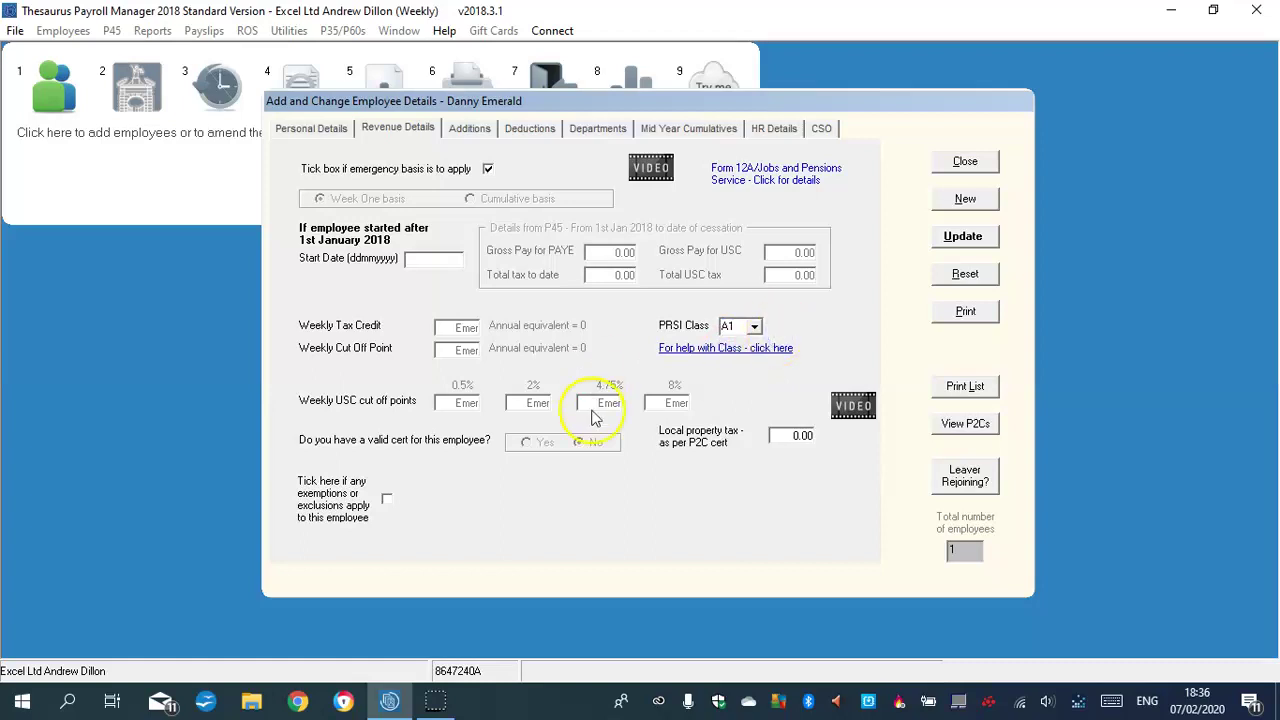
pyautogui.click(481, 128)
# Add a Commission taxable addition of 56.00
pyautogui.click(541, 223)
pyautogui.write('C')
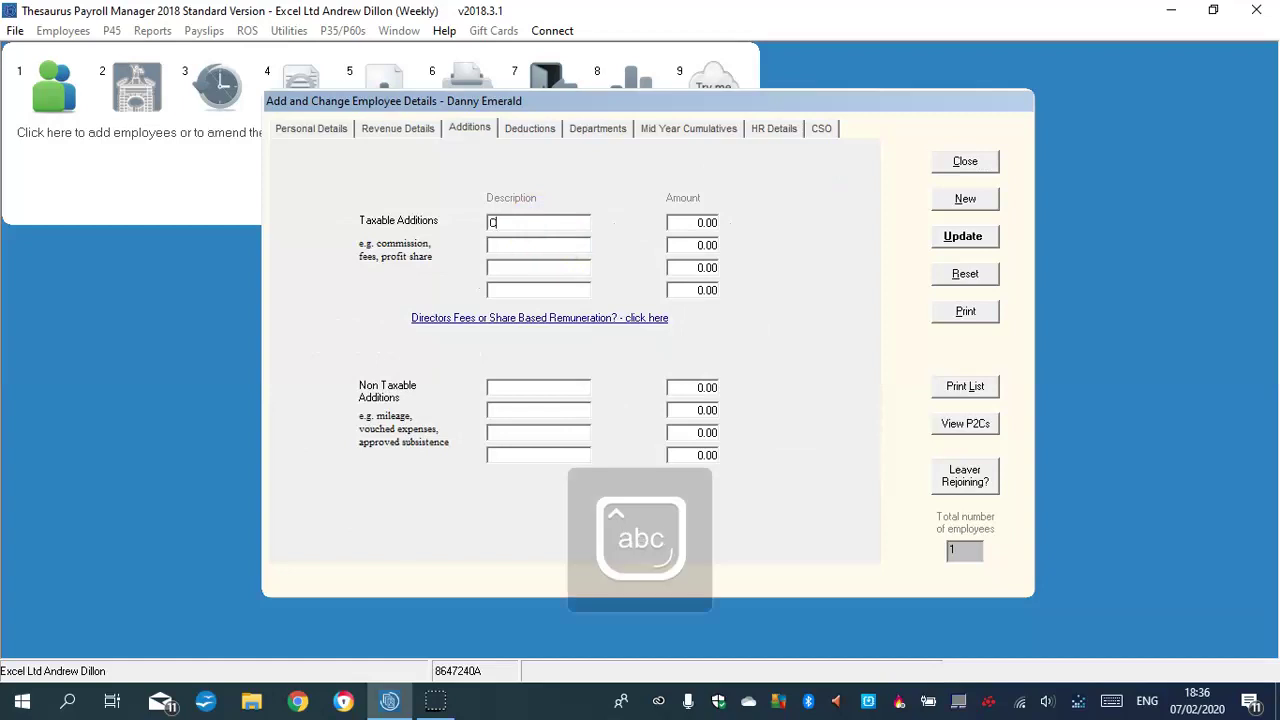
pyautogui.write('ommission')
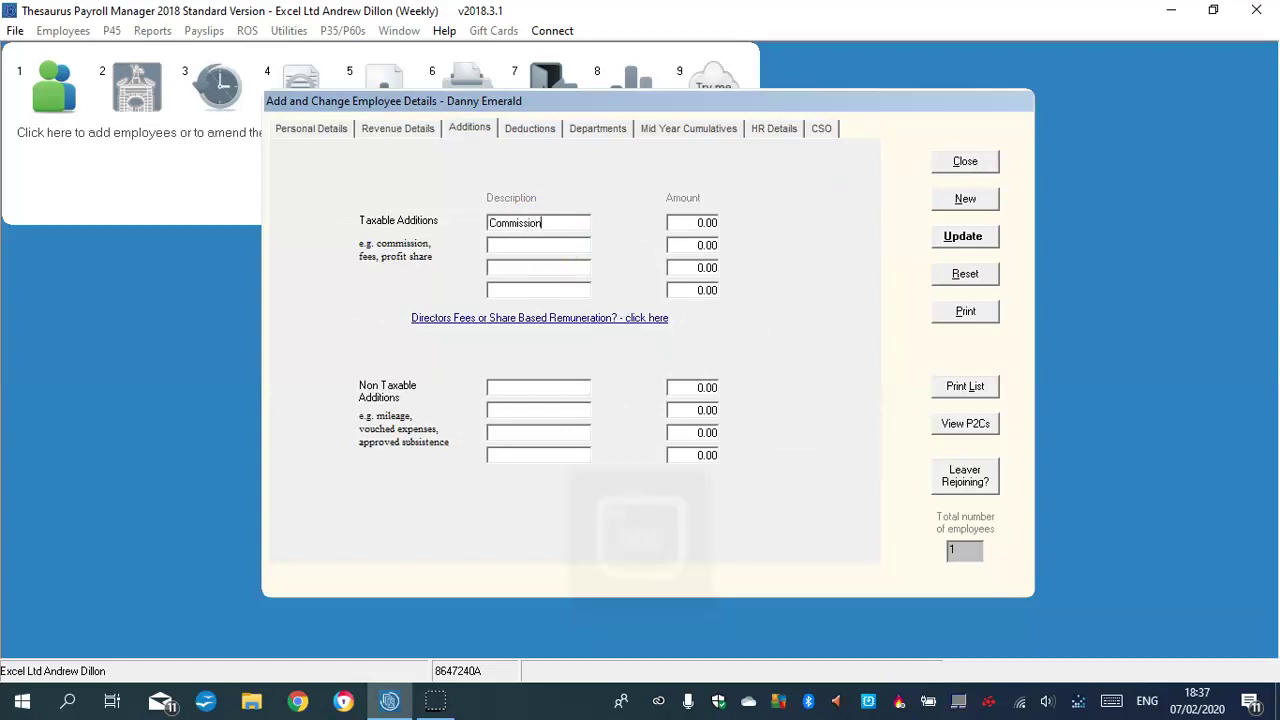
pyautogui.click(676, 225)
pyautogui.doubleClick(705, 224)
pyautogui.write('56')
# Add a Bonus taxable addition of 45.00 in the second row
pyautogui.click(522, 244)
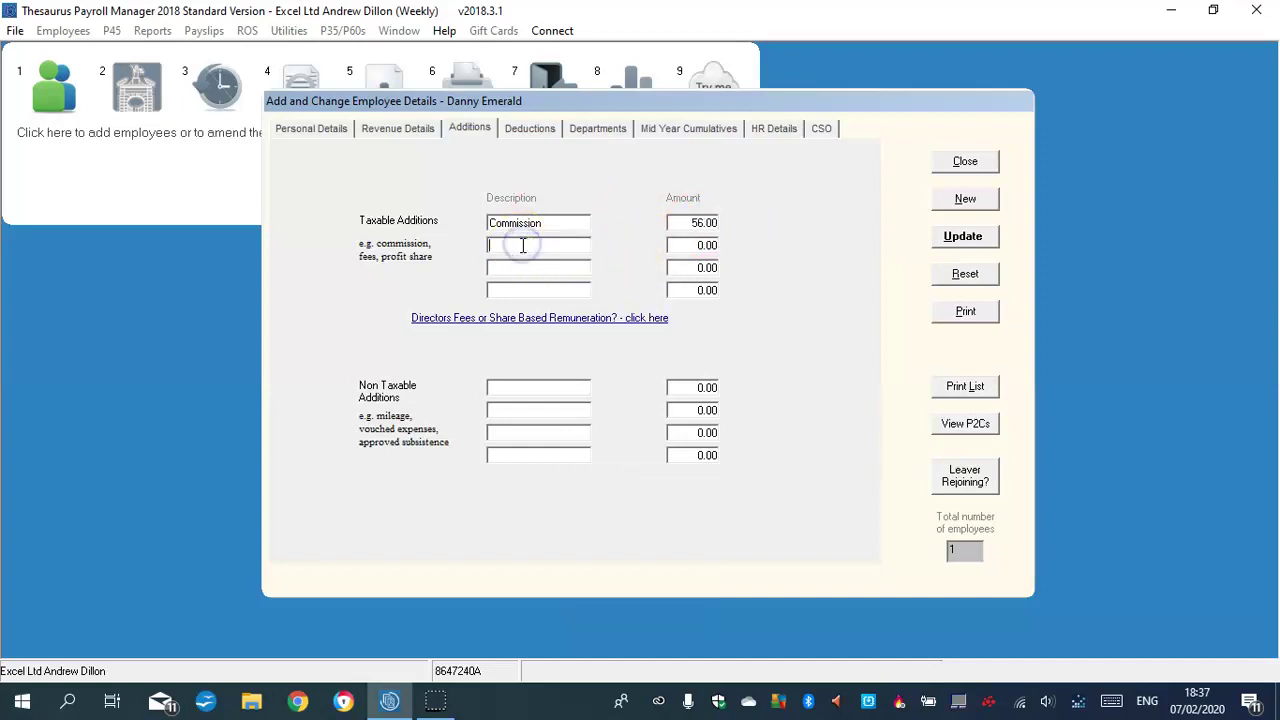
pyautogui.press('capslock')
pyautogui.write('B')
pyautogui.press('capslock')
pyautogui.write('o')
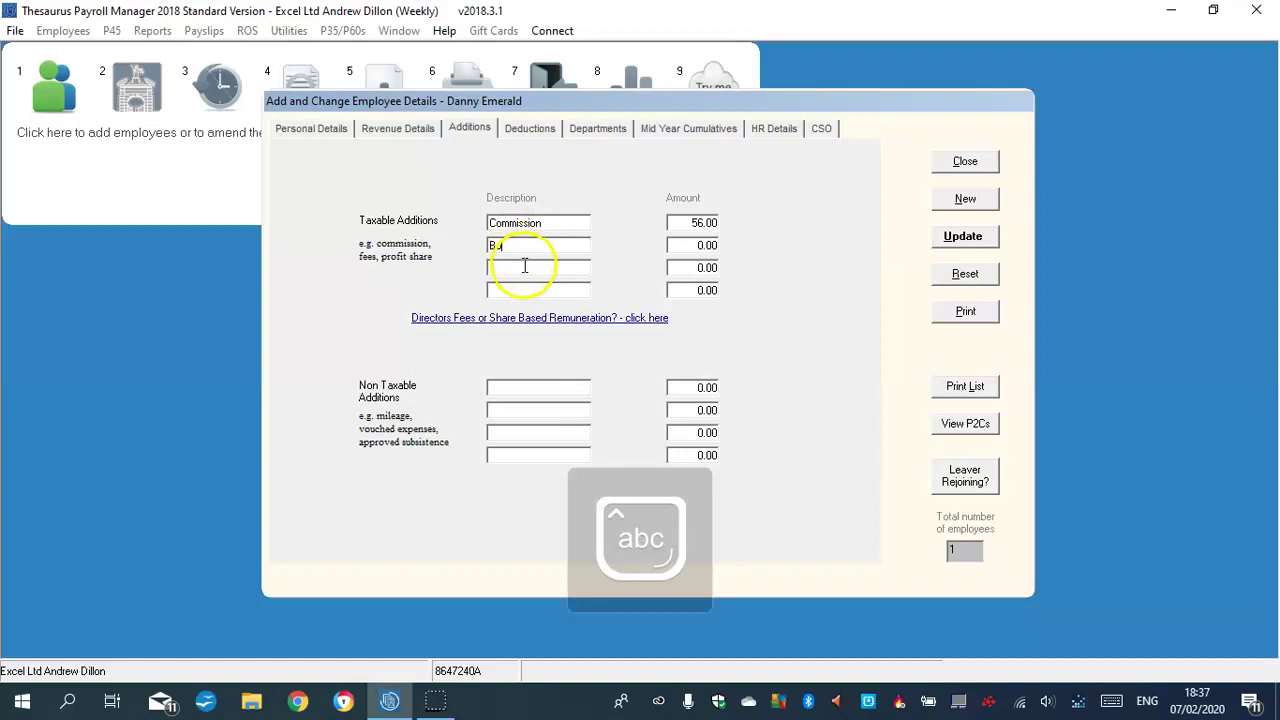
pyautogui.write('nus')
pyautogui.click(709, 248)
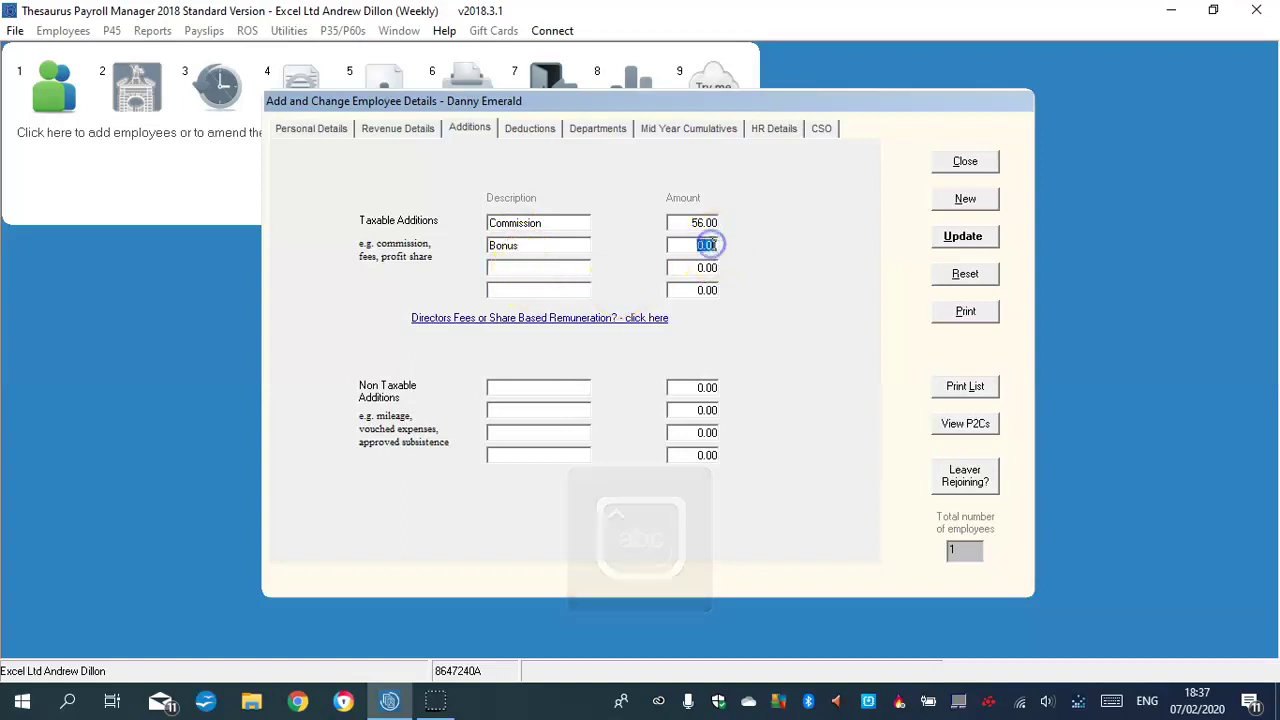
pyautogui.press('BackSpace')
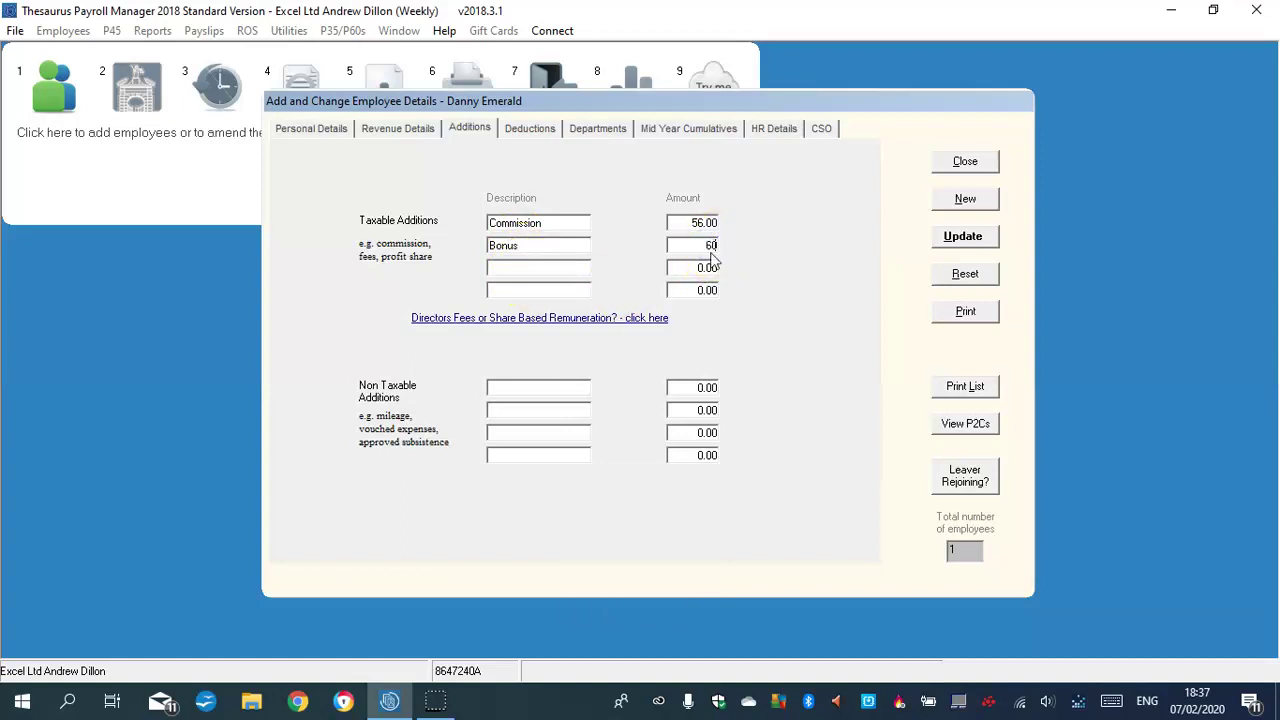
pyautogui.press('BackSpace')
pyautogui.write('45.00')
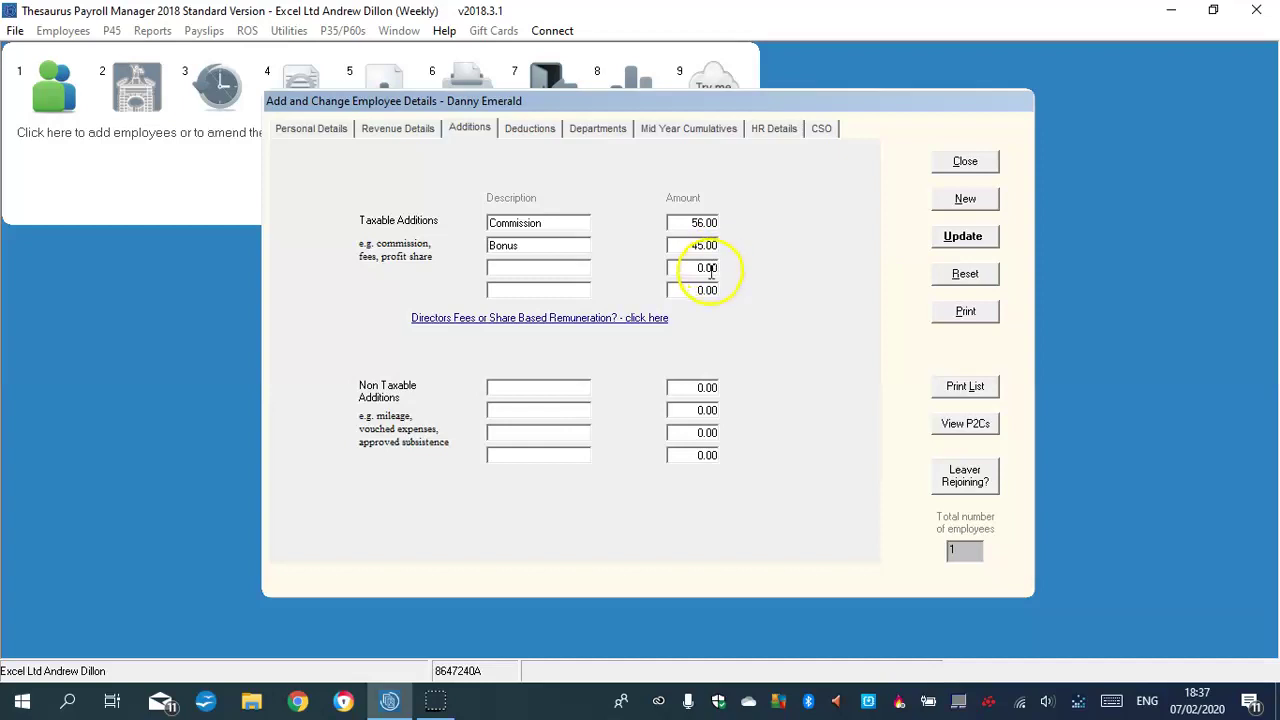
pyautogui.click(524, 388)
pyautogui.click(529, 128)
# Enter Trade Union 8.63 and VH 45.00 as deductions
pyautogui.click(462, 397)
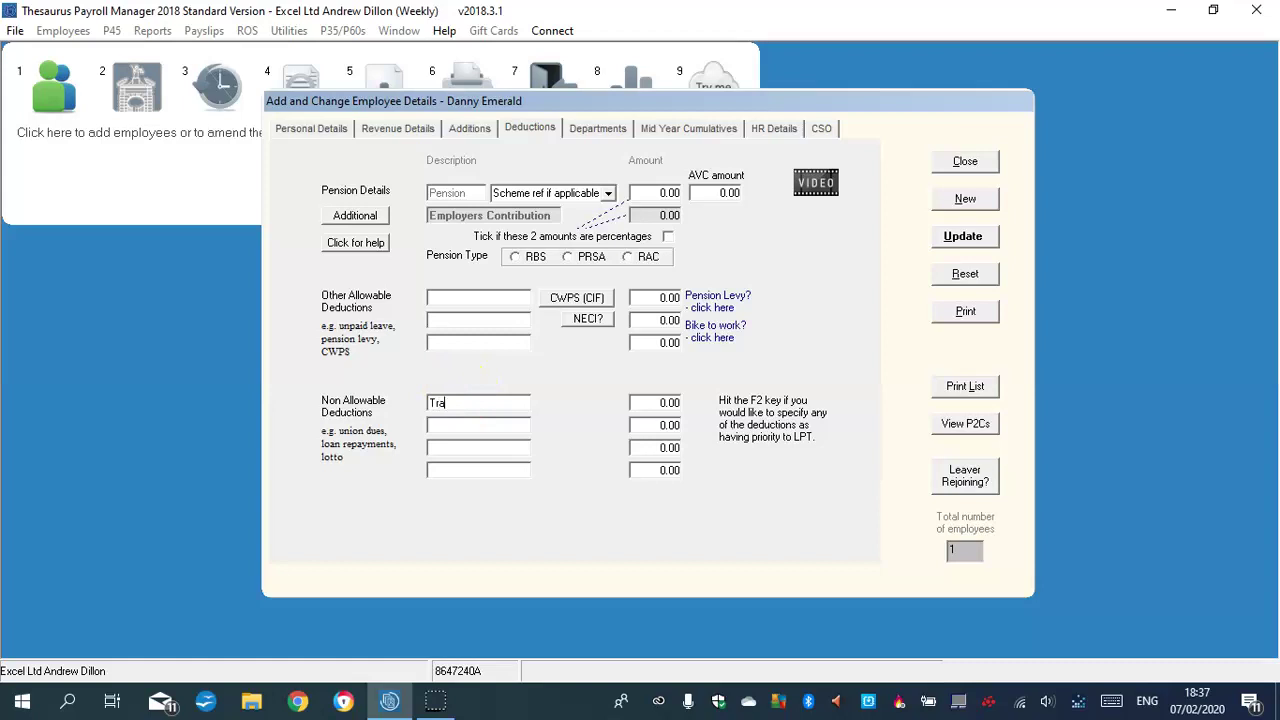
pyautogui.write('Trade U')
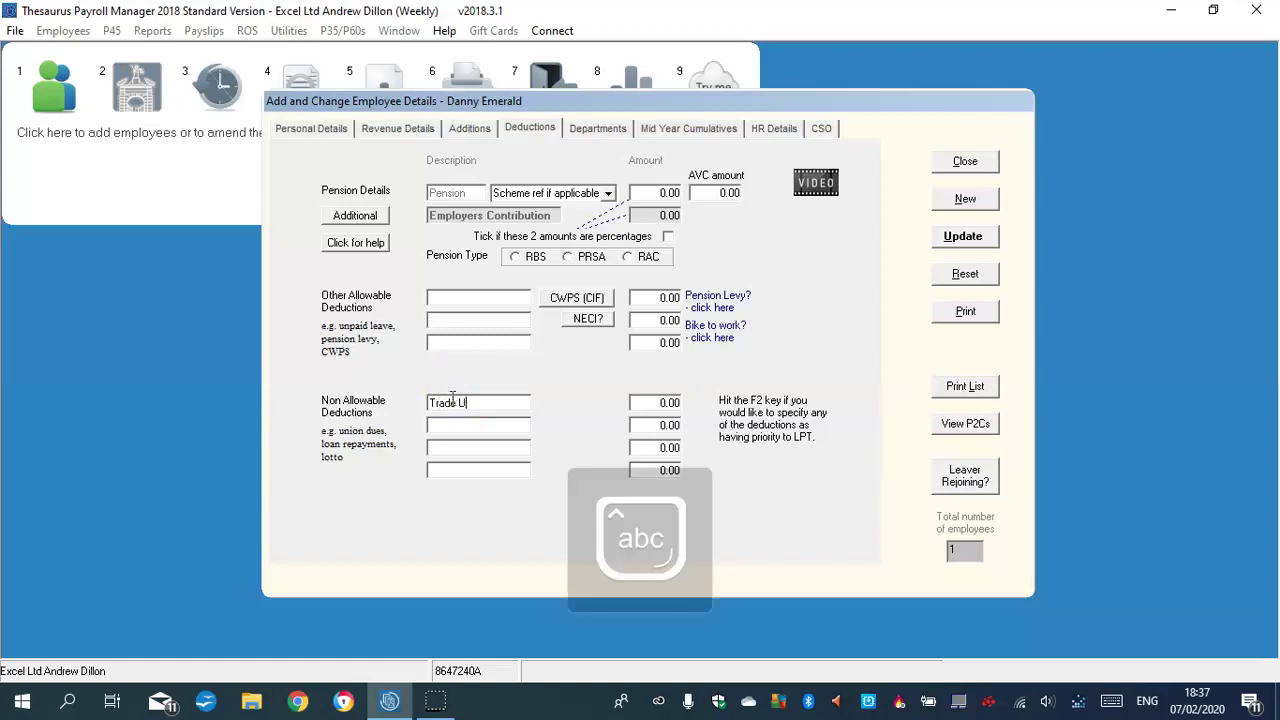
pyautogui.write('nion')
pyautogui.click(657, 404)
pyautogui.write('8.63')
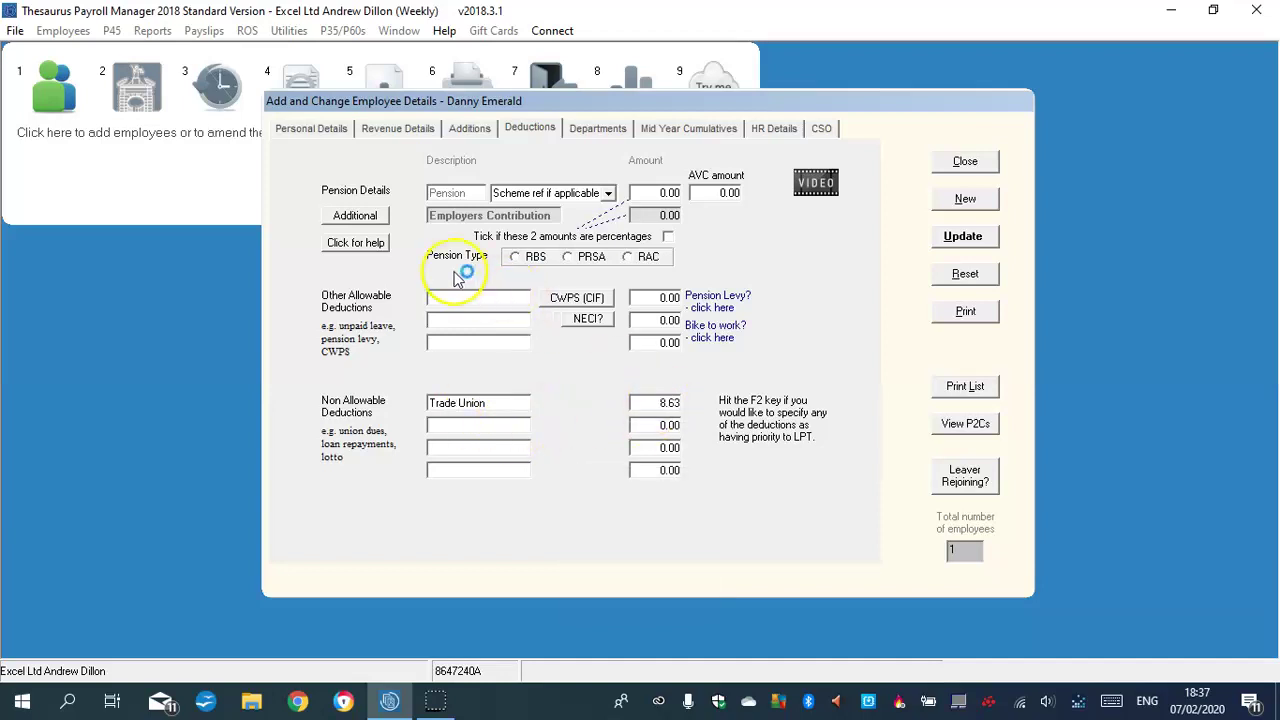
pyautogui.write('VH')
pyautogui.click(658, 300)
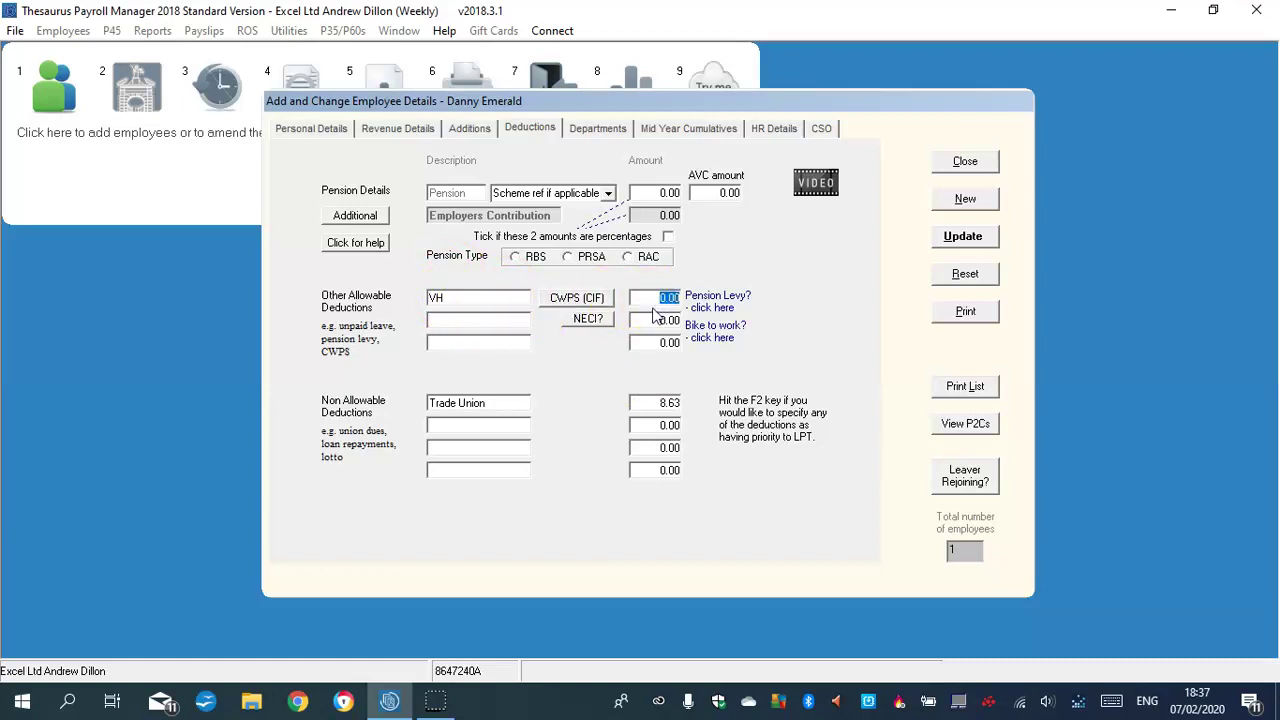
pyautogui.write('45.00')
pyautogui.press('capslock')
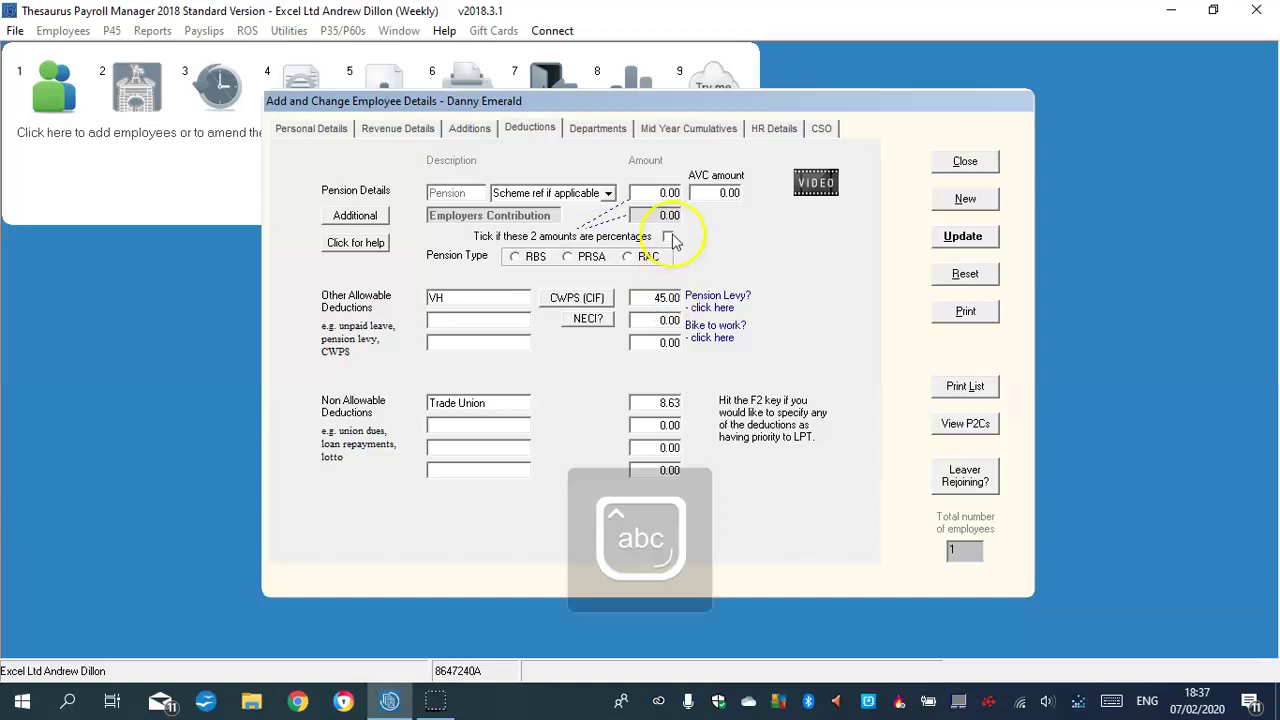
# Set a 6% RBS pension contribution and save the employee
pyautogui.click(668, 192)
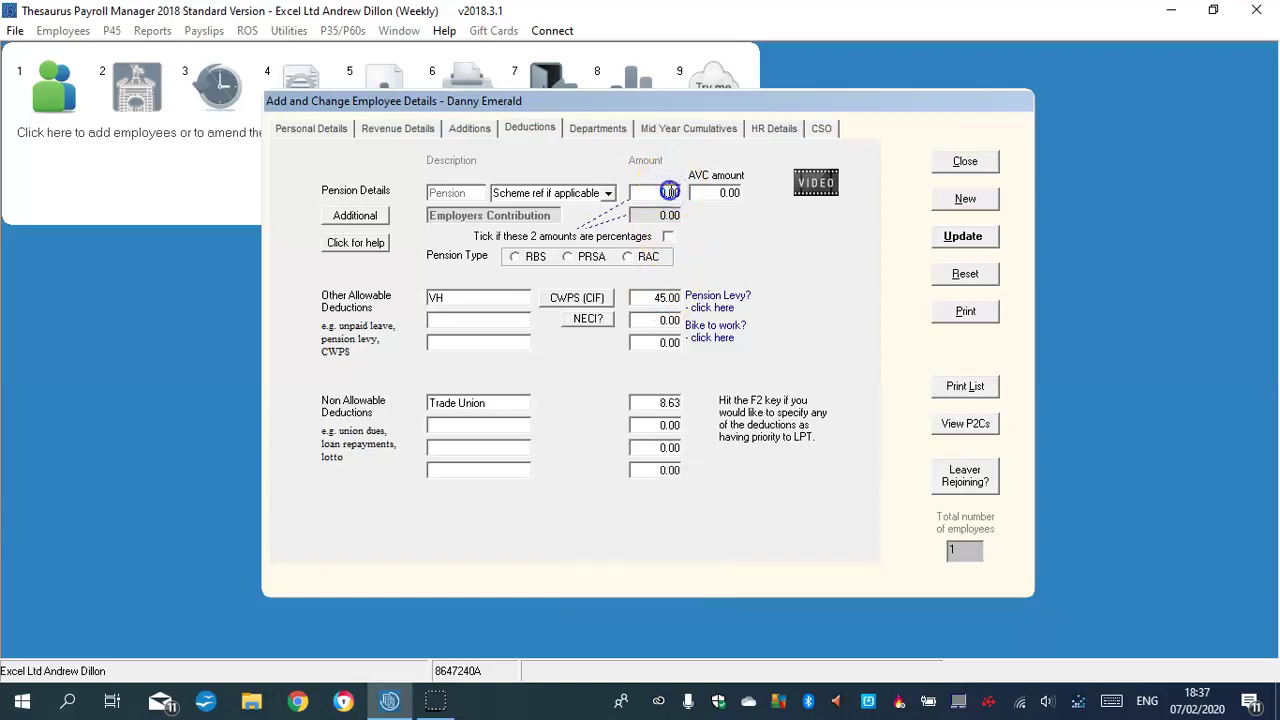
pyautogui.write('6.00')
pyautogui.click(667, 236)
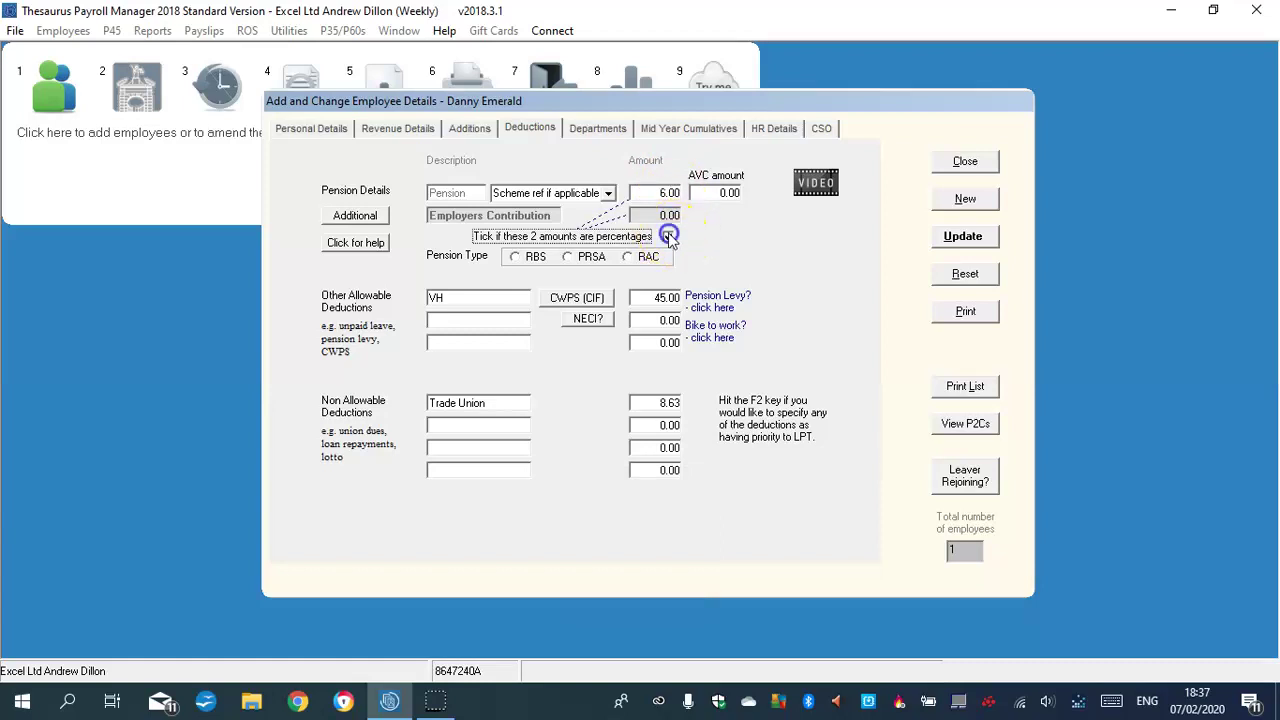
pyautogui.click(515, 257)
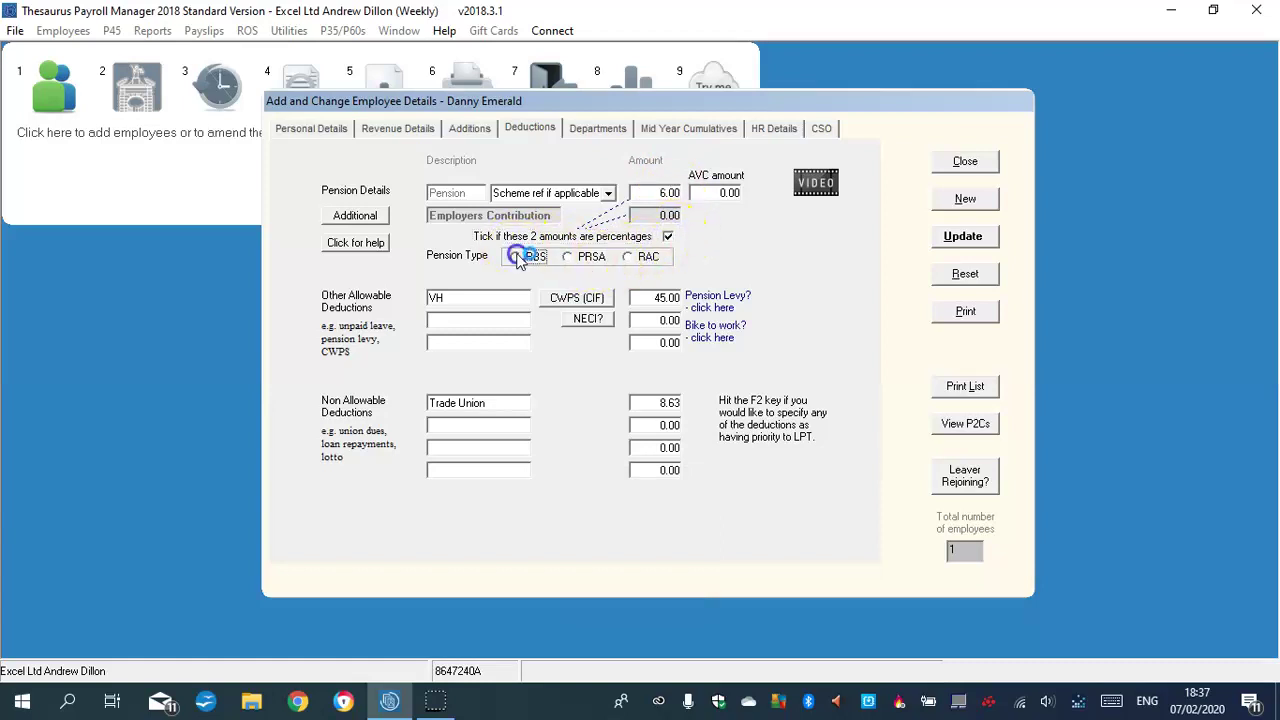
pyautogui.click(968, 237)
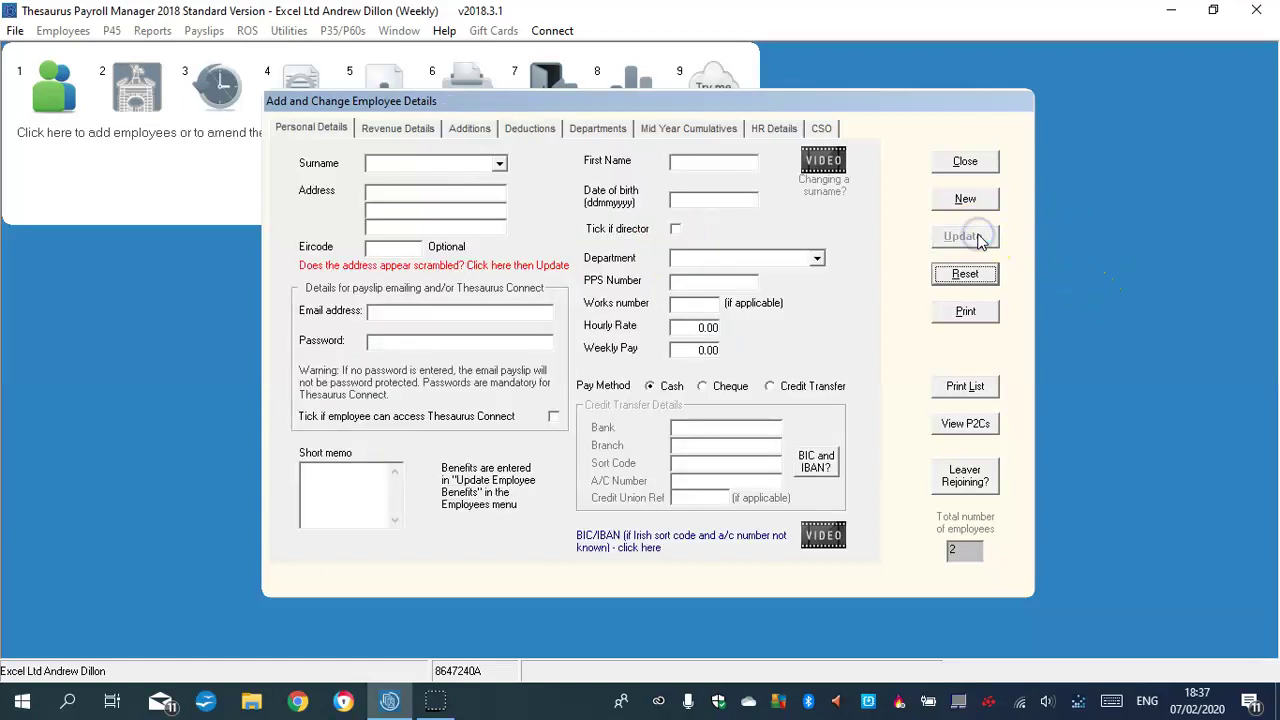
# Enter the third employee's surname and first name
pyautogui.click(403, 162)
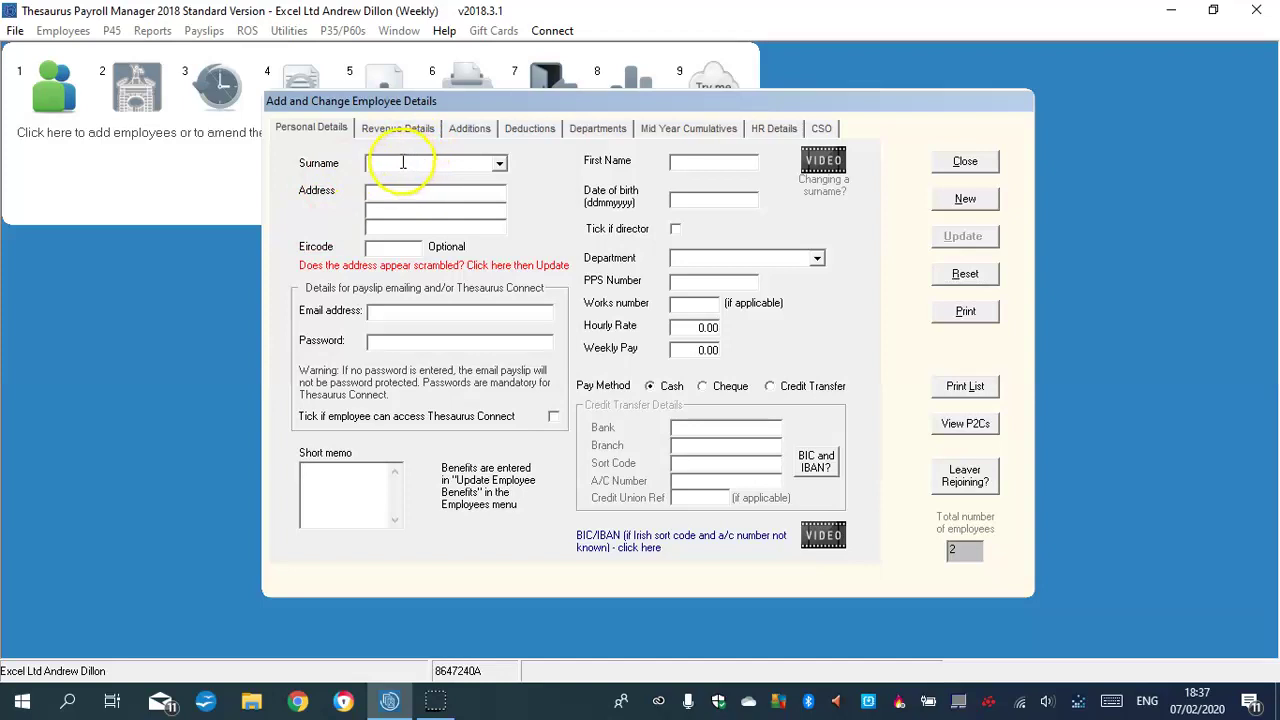
pyautogui.click(390, 208)
pyautogui.press('capslock')
pyautogui.press('capslock')
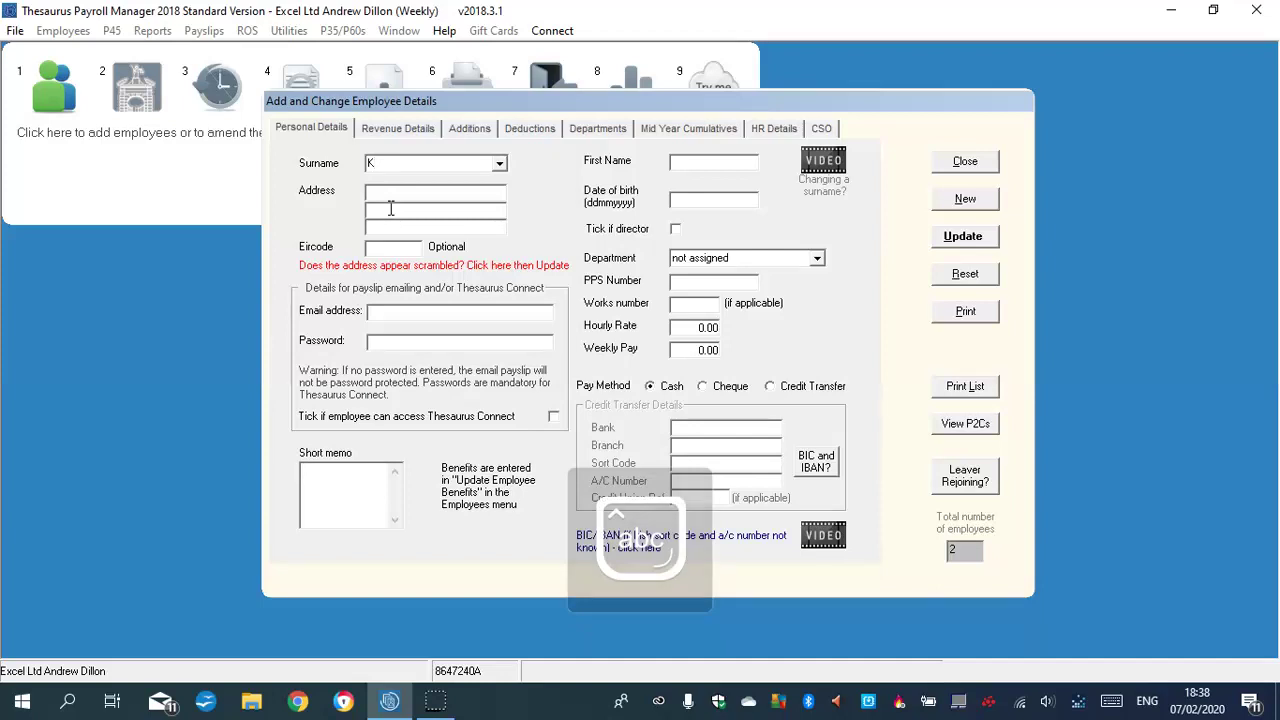
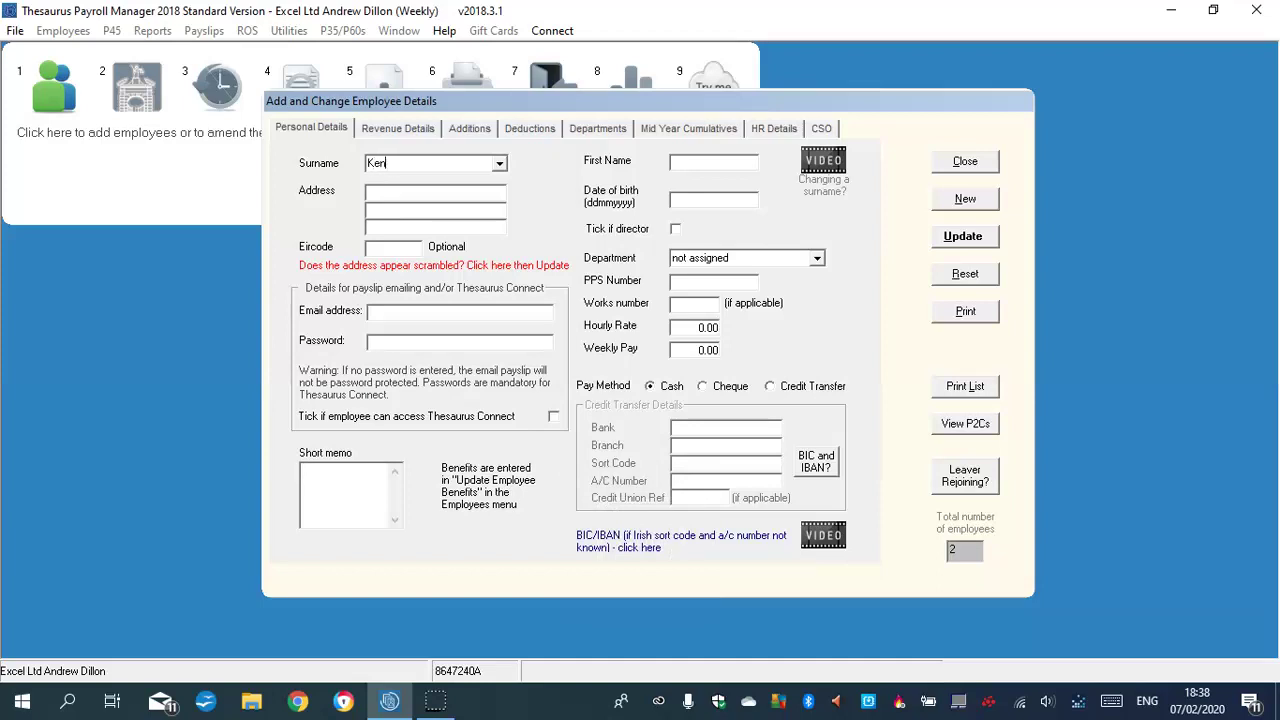
pyautogui.click(699, 162)
pyautogui.press('capslock')
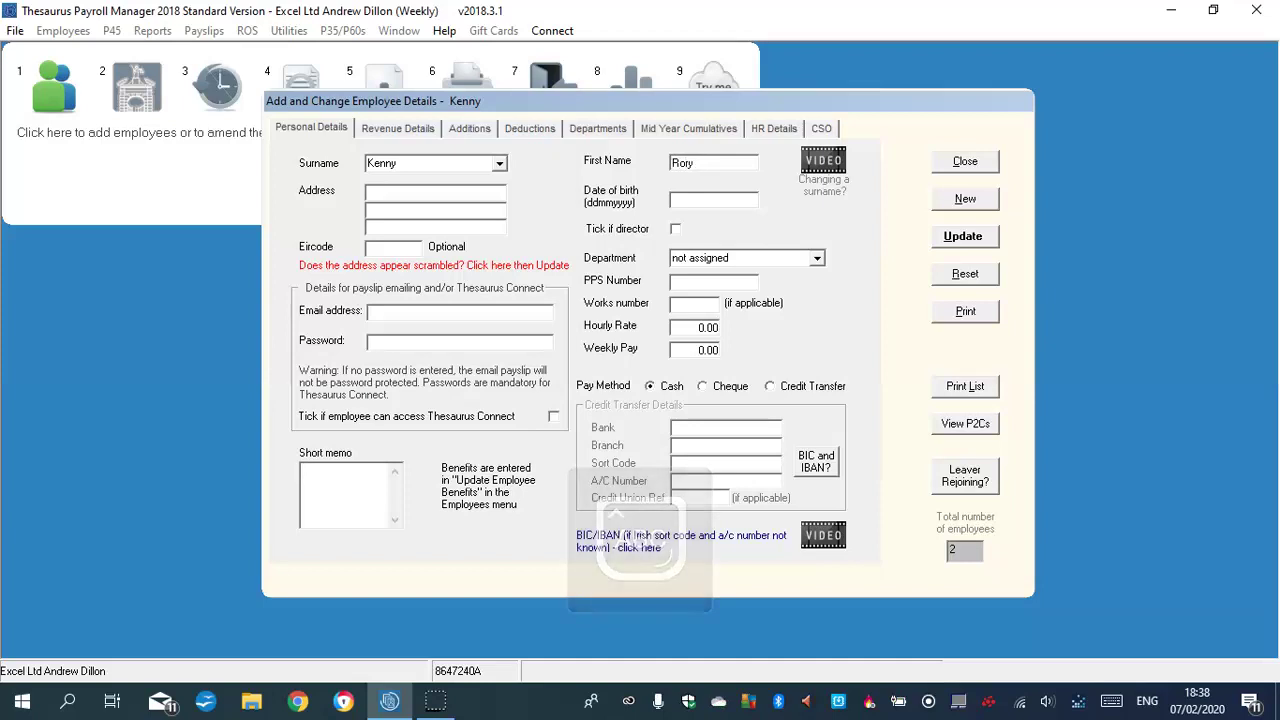
# Fill in the three-line home address and start typing the date of birth
pyautogui.click(400, 194)
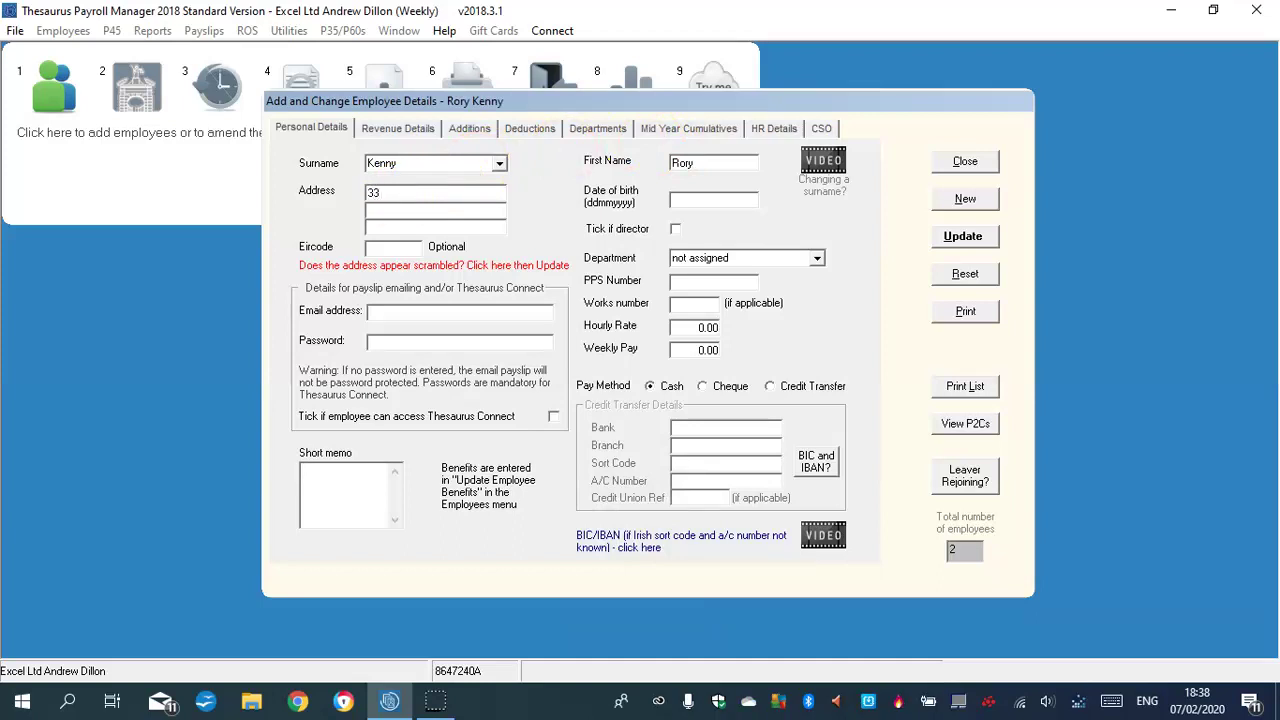
pyautogui.press('capslock')
pyautogui.press('capslock')
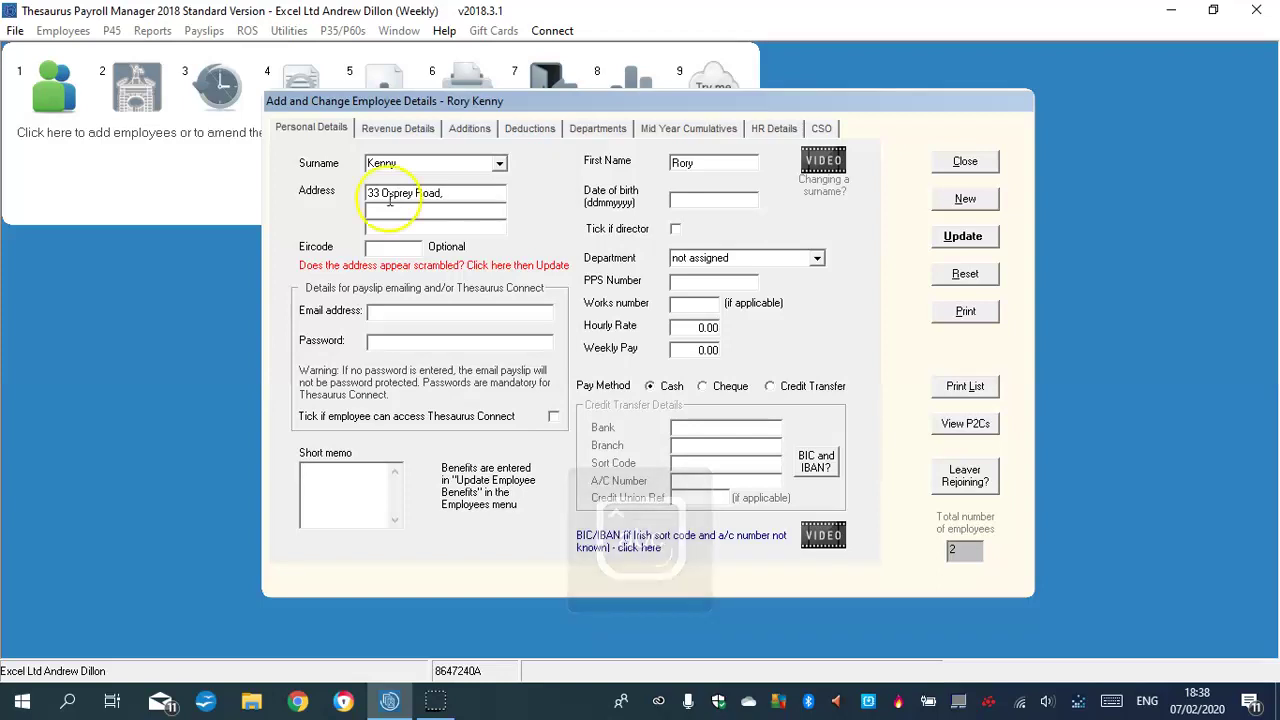
pyautogui.click(388, 209)
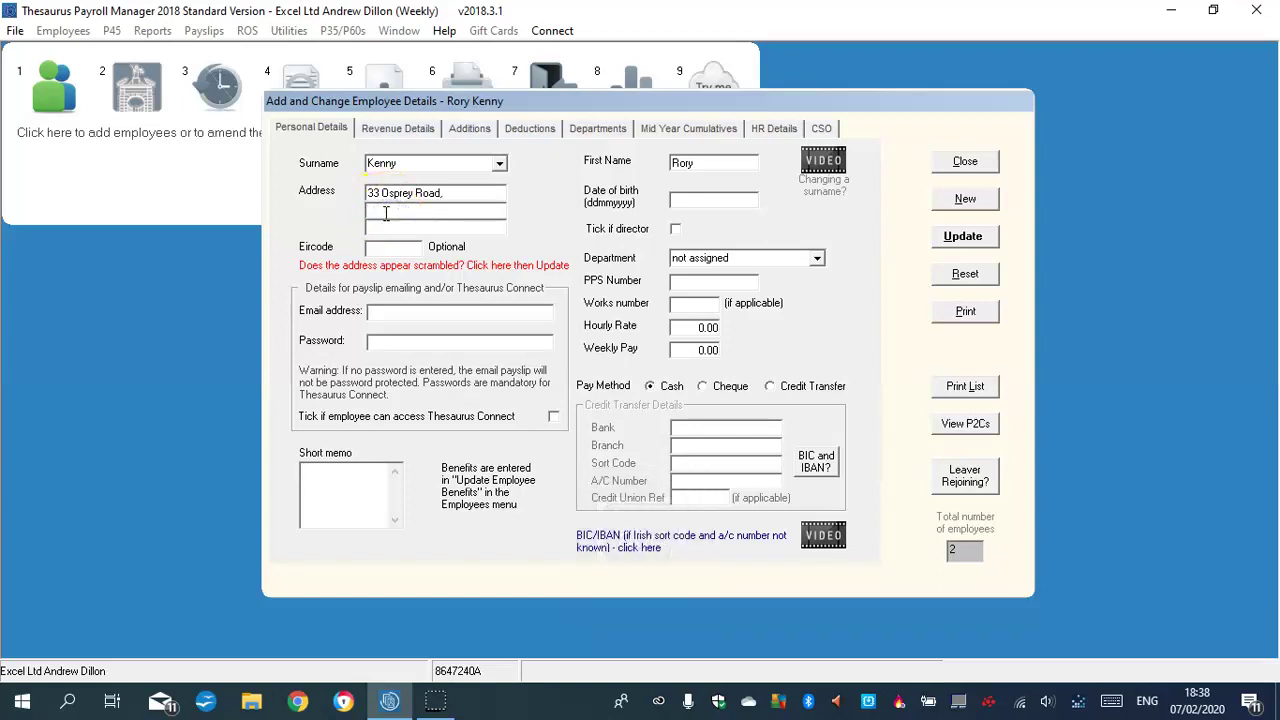
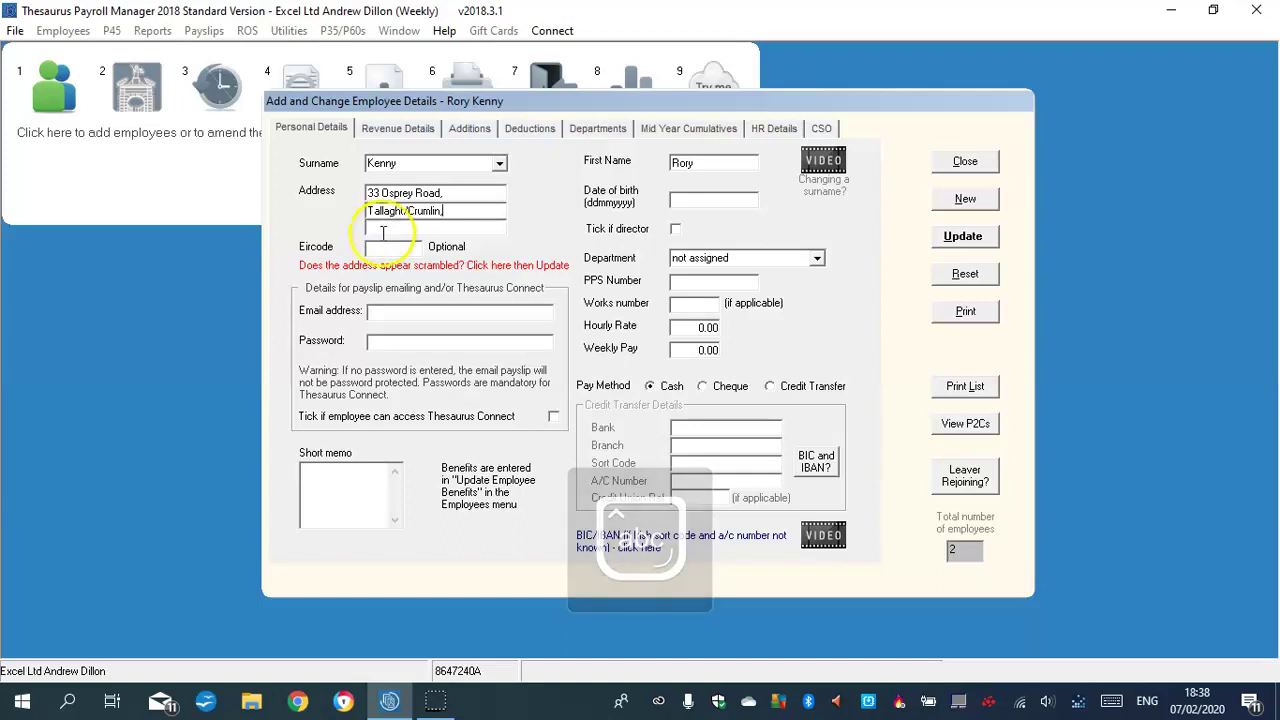
pyautogui.click(391, 229)
pyautogui.write('D')
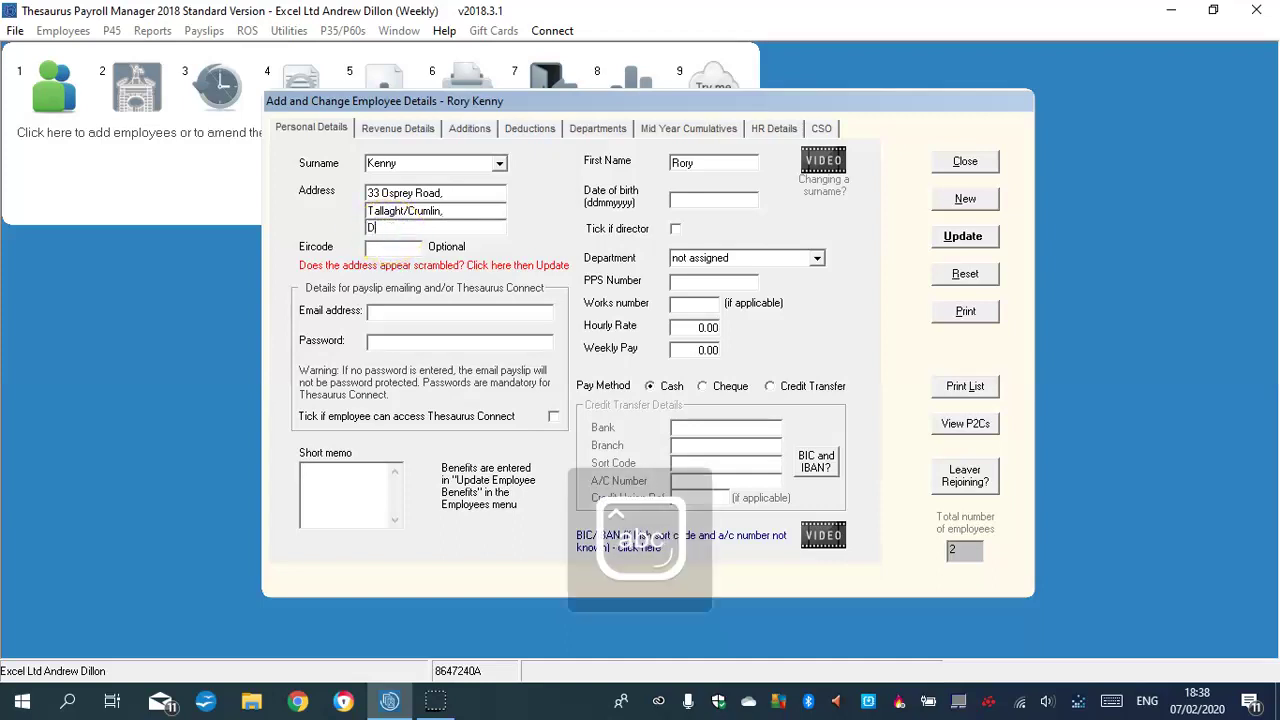
pyautogui.write('ublin 10/12')
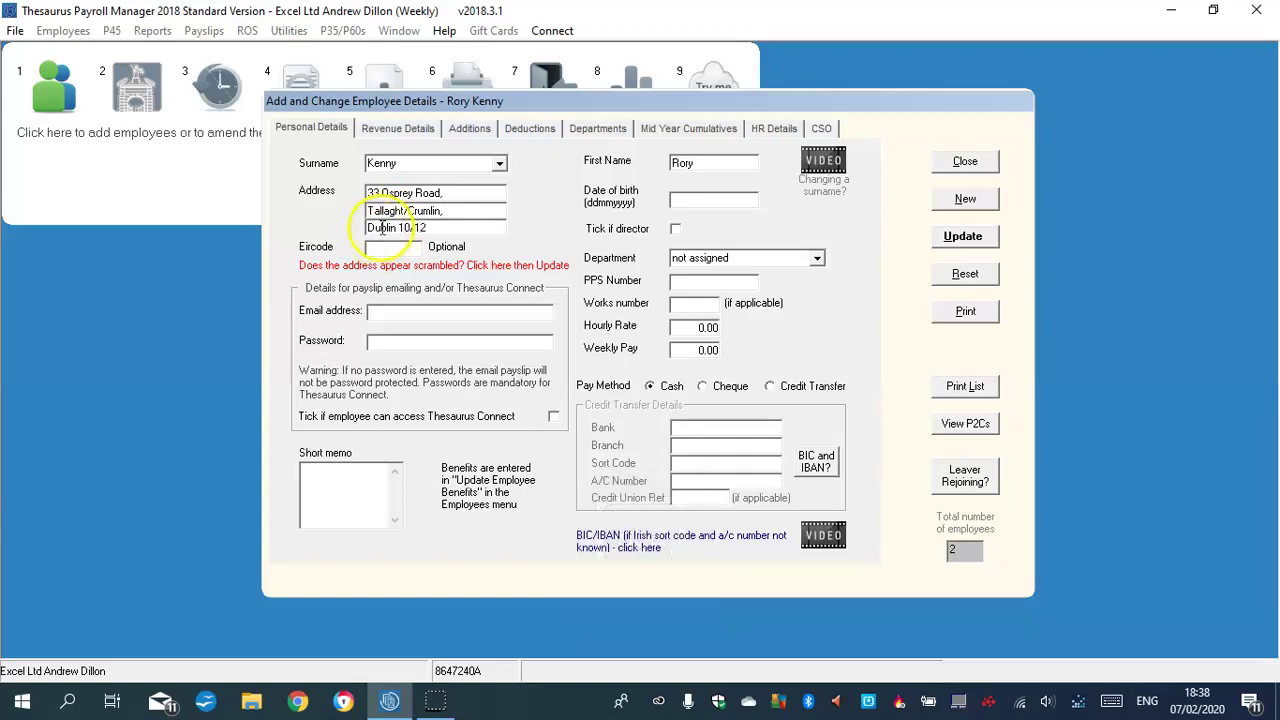
pyautogui.click(708, 198)
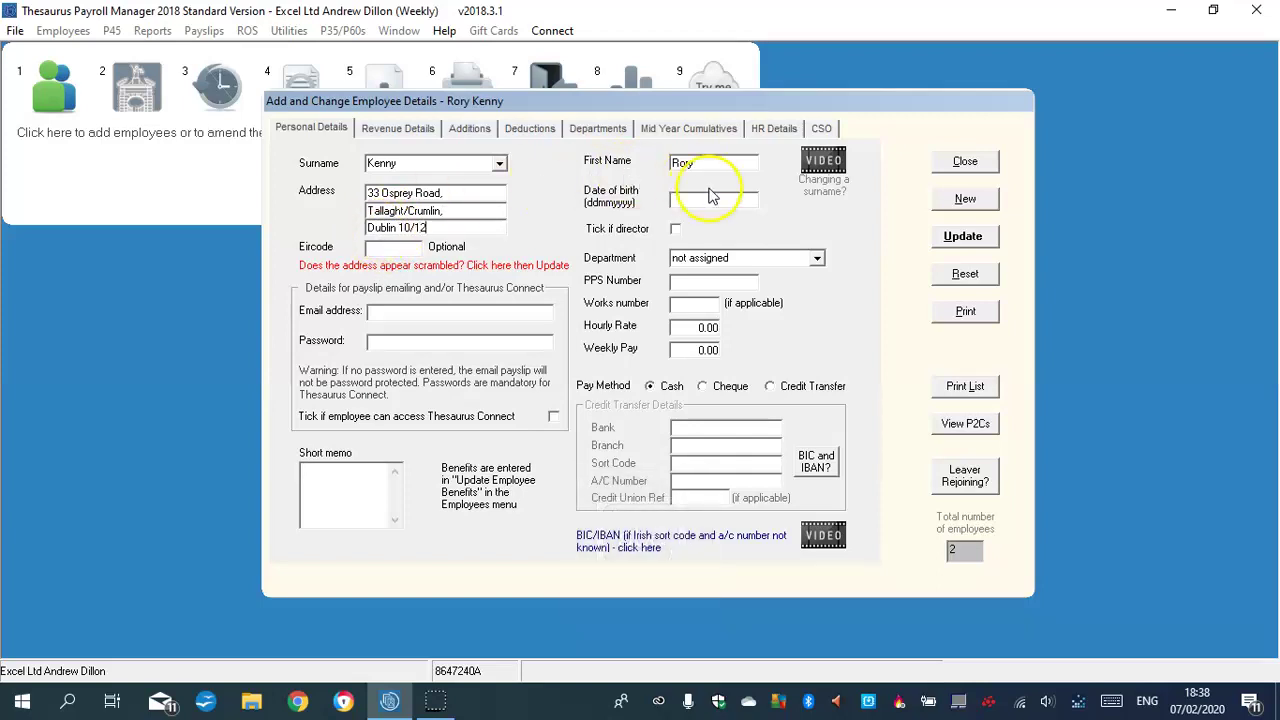
pyautogui.write('12051982')
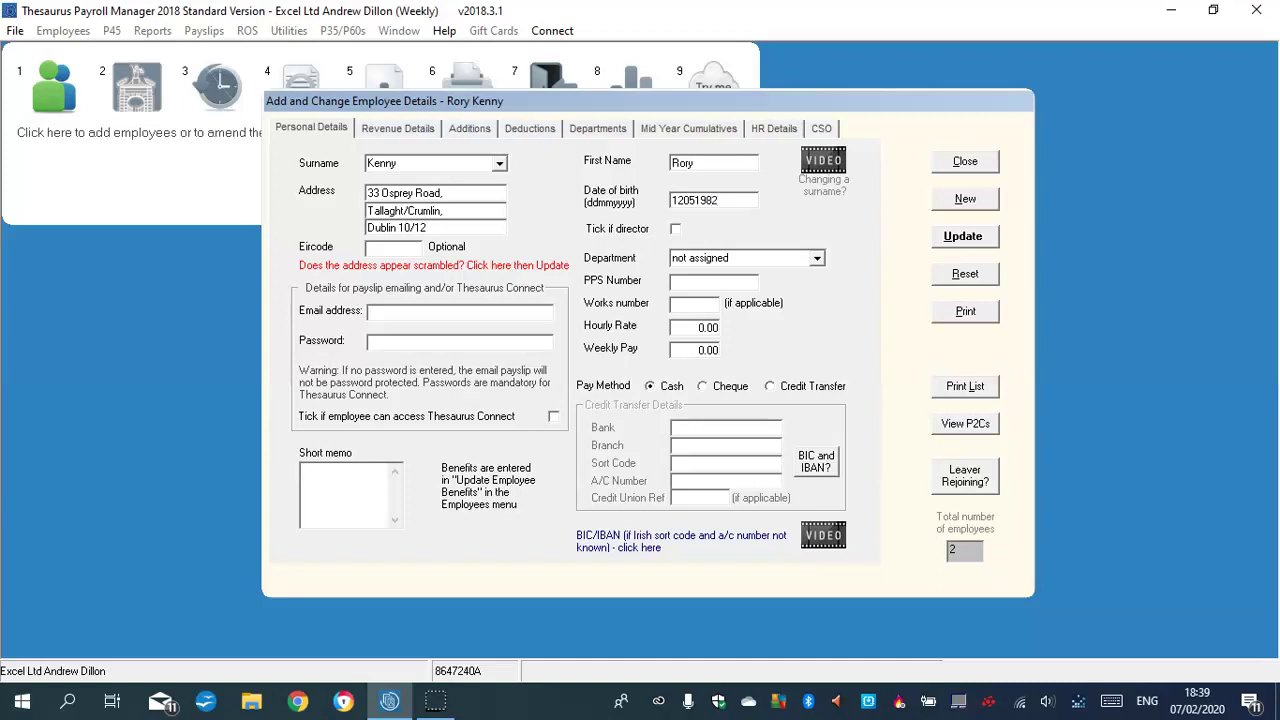
# Set department Marketing, works number 3, cheque payment, hourly rate 45.00 and weekly pay 670.00
pyautogui.click(817, 258)
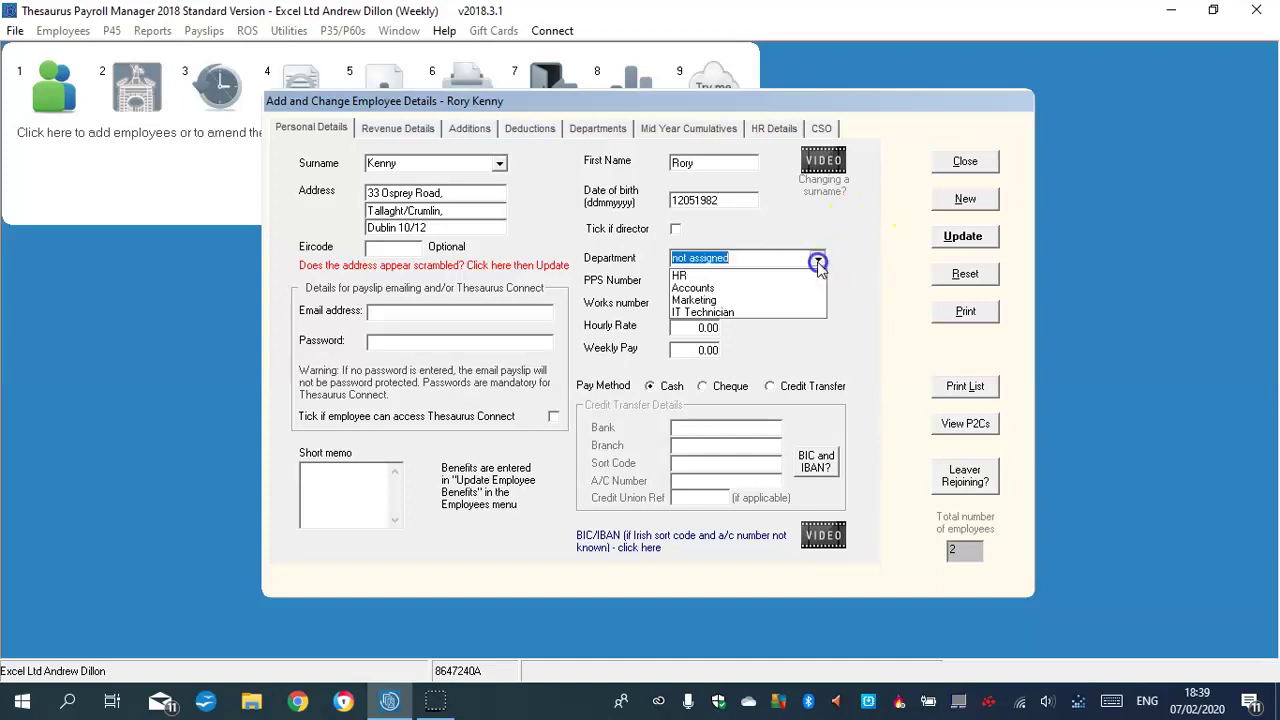
pyautogui.click(722, 301)
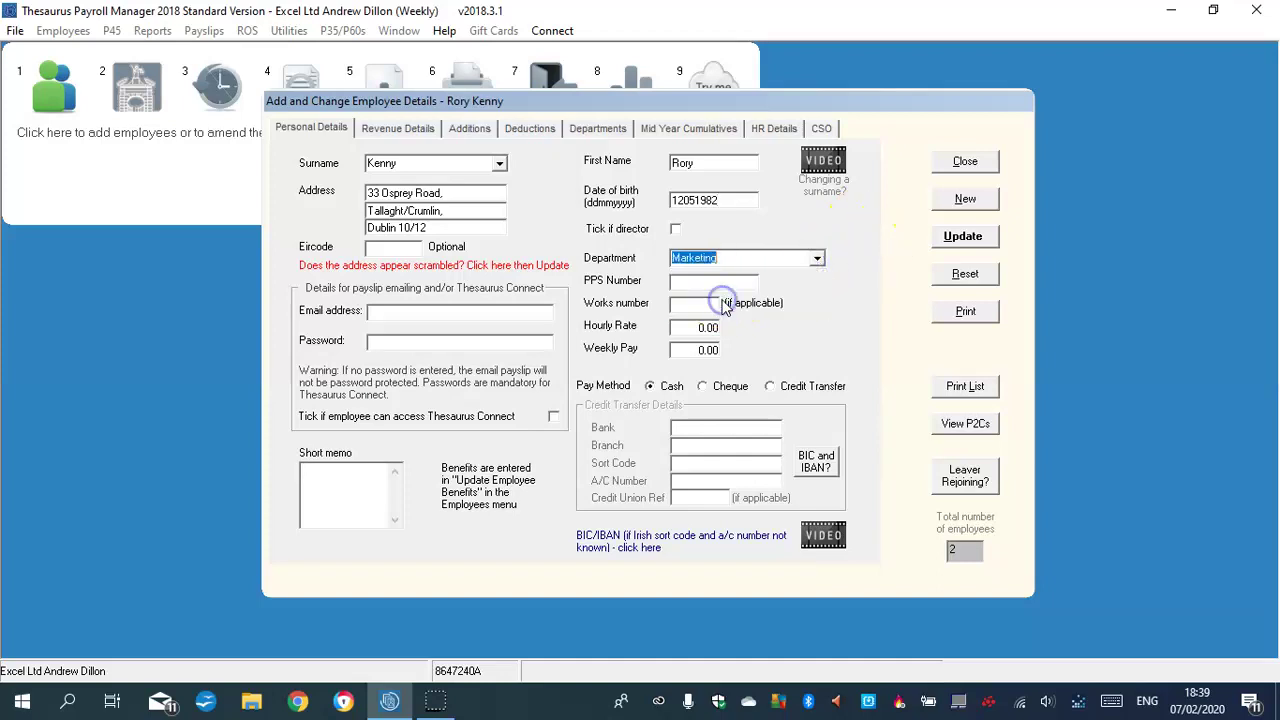
pyautogui.click(690, 301)
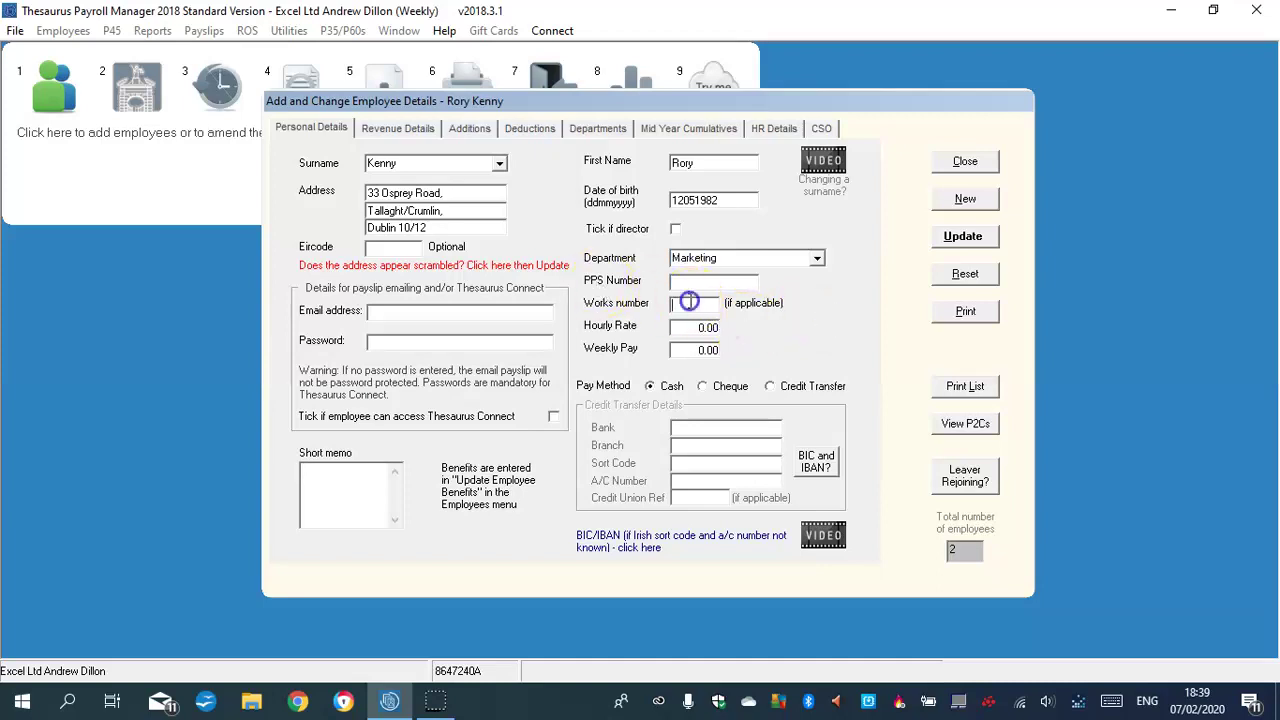
pyautogui.write('3')
pyautogui.click(703, 386)
pyautogui.click(706, 328)
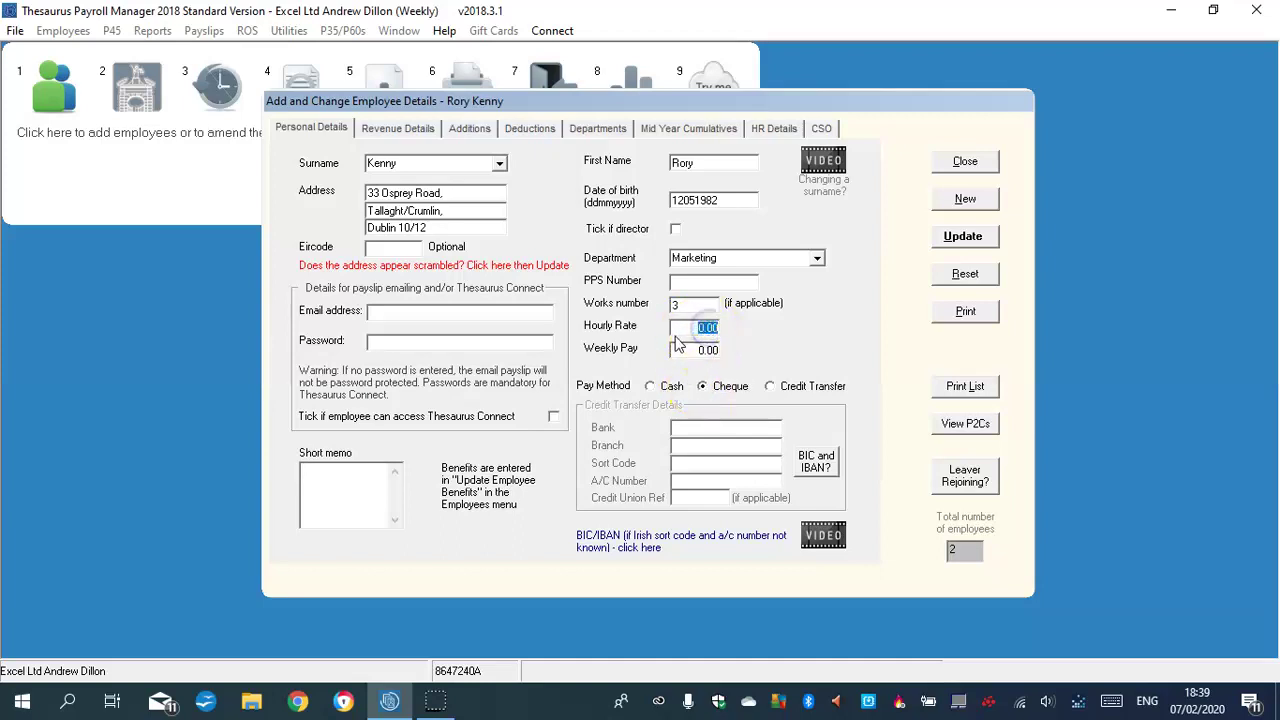
pyautogui.click(690, 349)
pyautogui.write('67')
pyautogui.click(706, 328)
pyautogui.write('45.00')
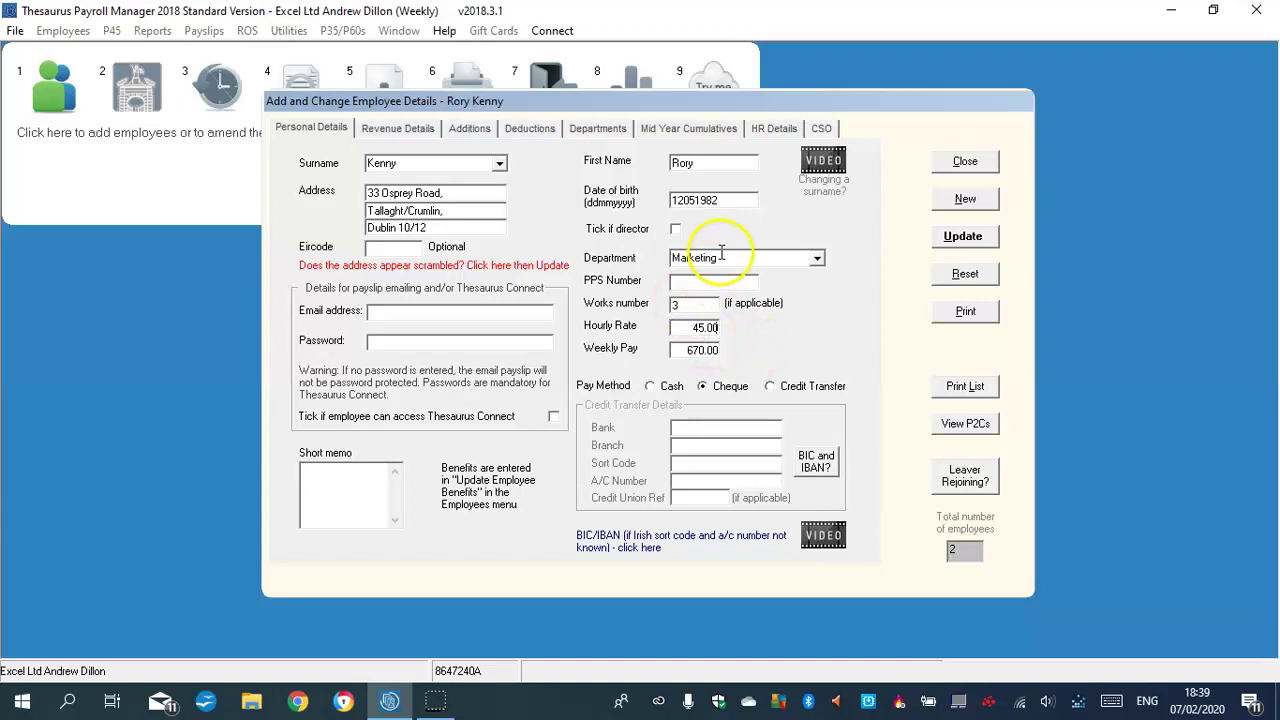
pyautogui.click(415, 130)
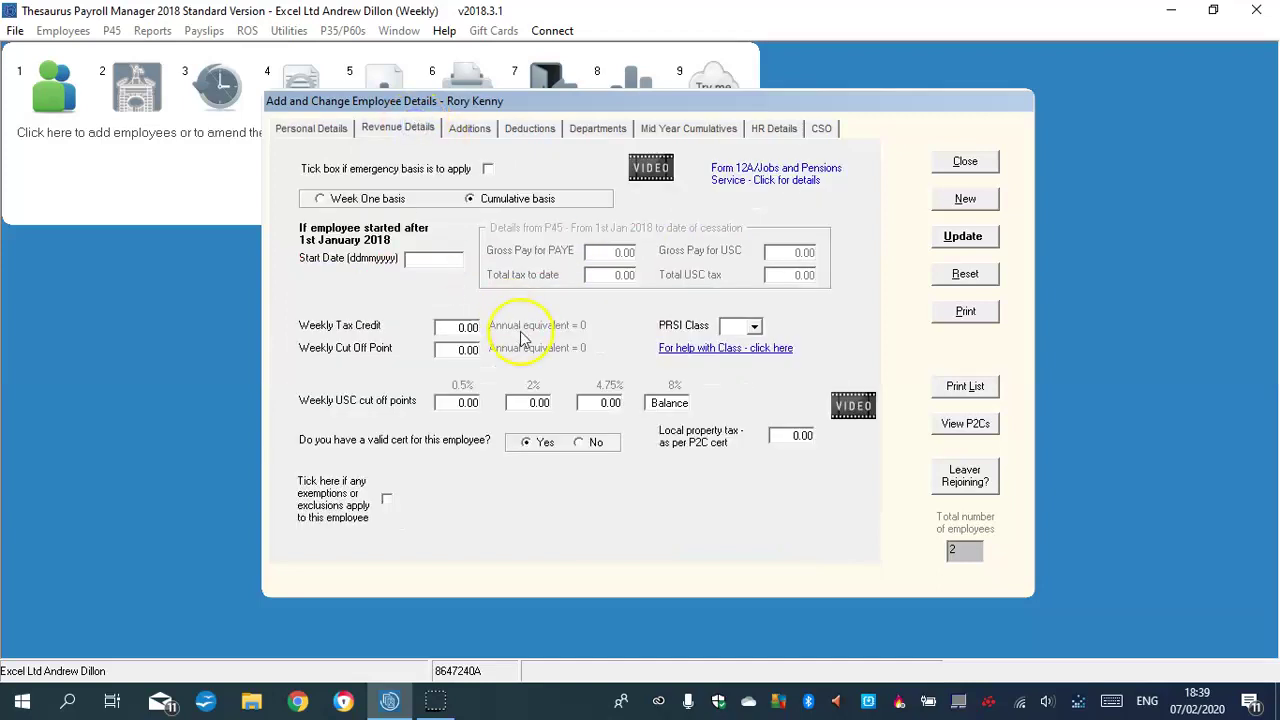
# Set weekly tax credit 61.00 and weekly cut-off point 656.00
pyautogui.click(467, 328)
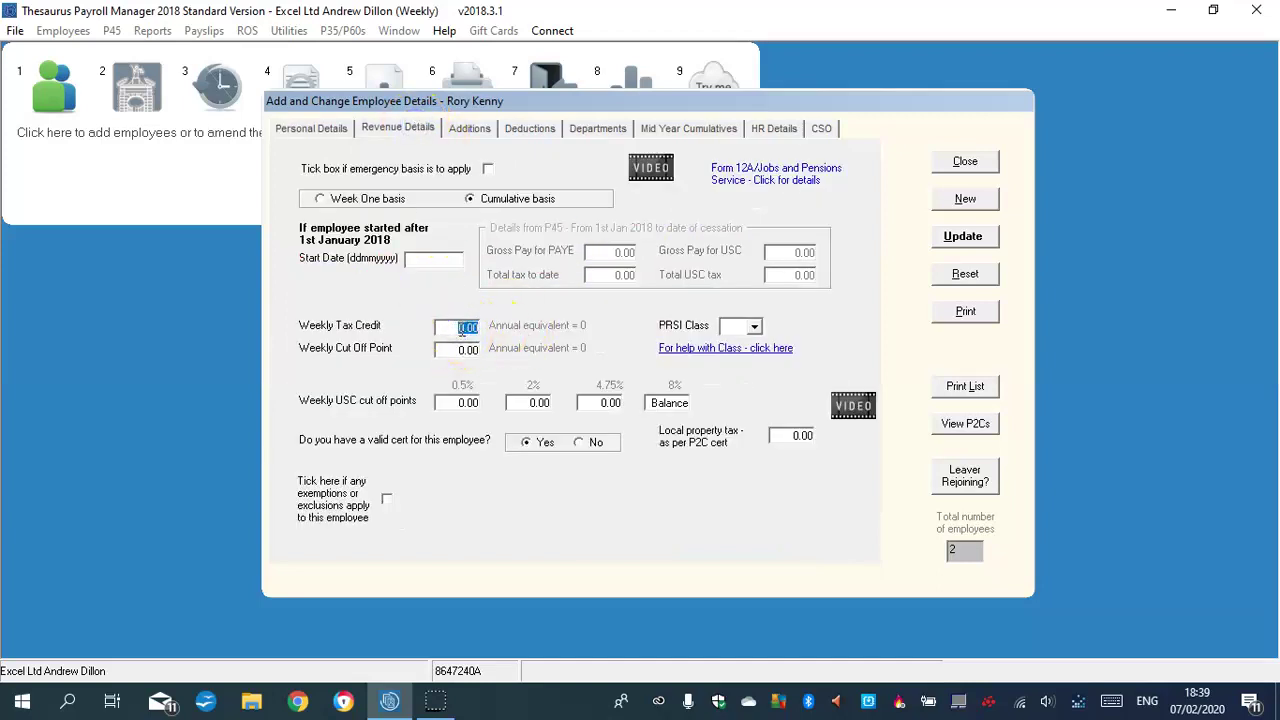
pyautogui.write('61')
pyautogui.click(465, 351)
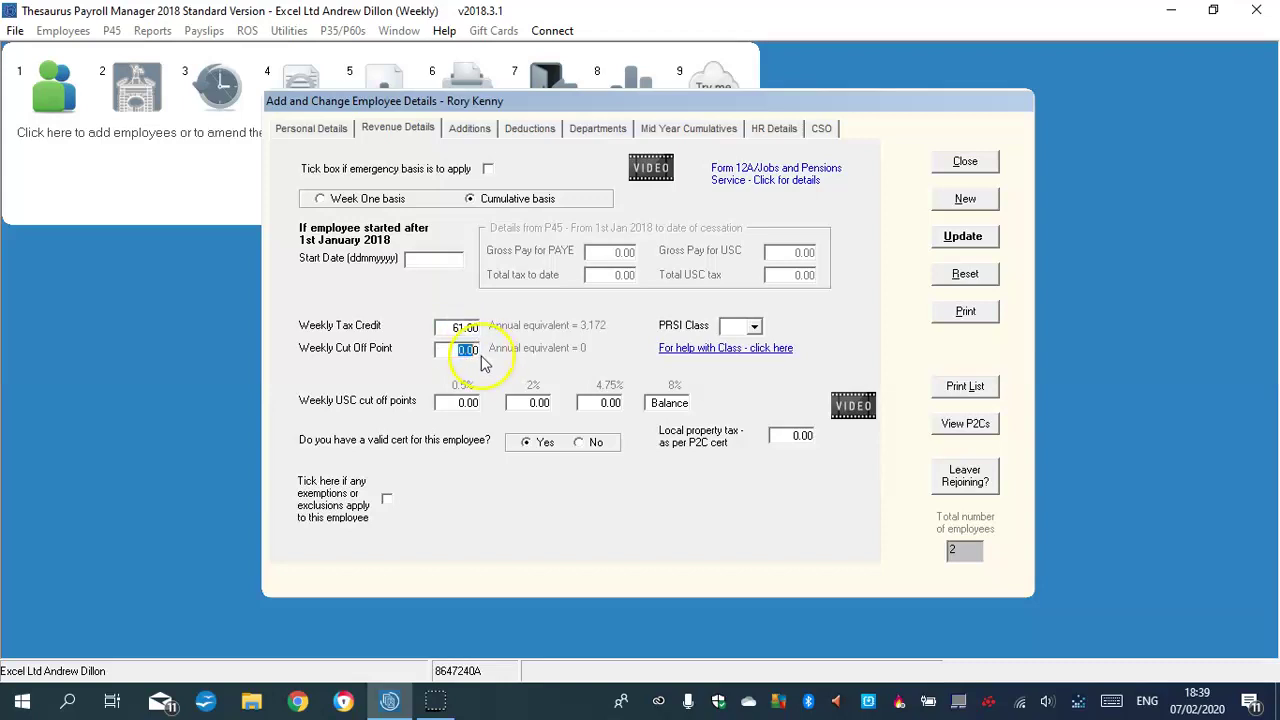
pyautogui.write('60')
pyautogui.write('.0')
# Choose PRSI class A1 and apply the standard USC cut-off bands
pyautogui.click(755, 326)
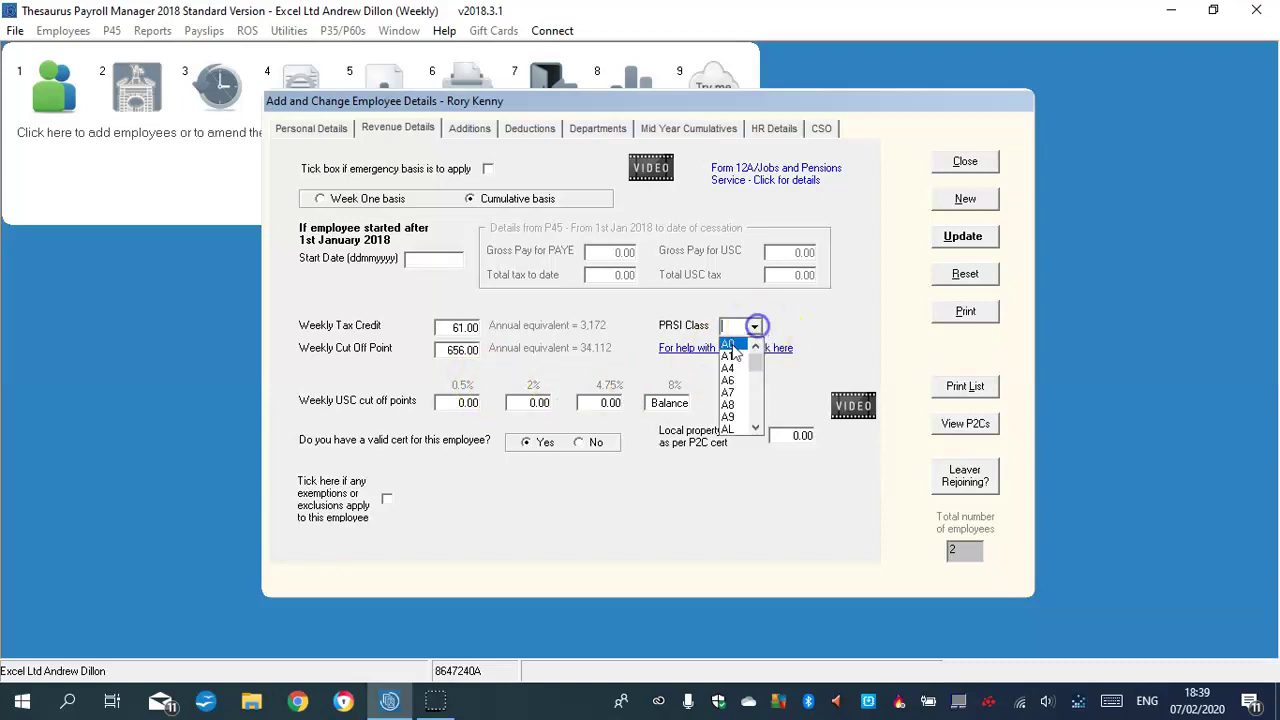
pyautogui.click(728, 356)
pyautogui.click(460, 404)
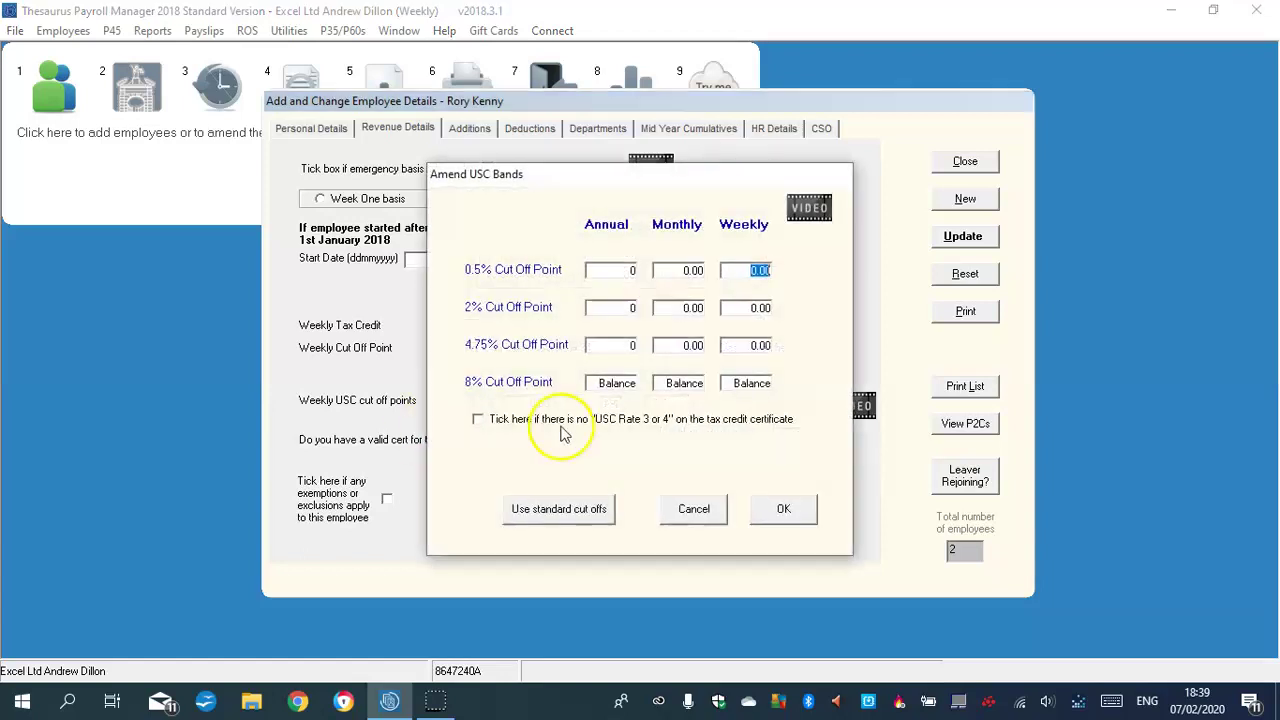
pyautogui.click(565, 507)
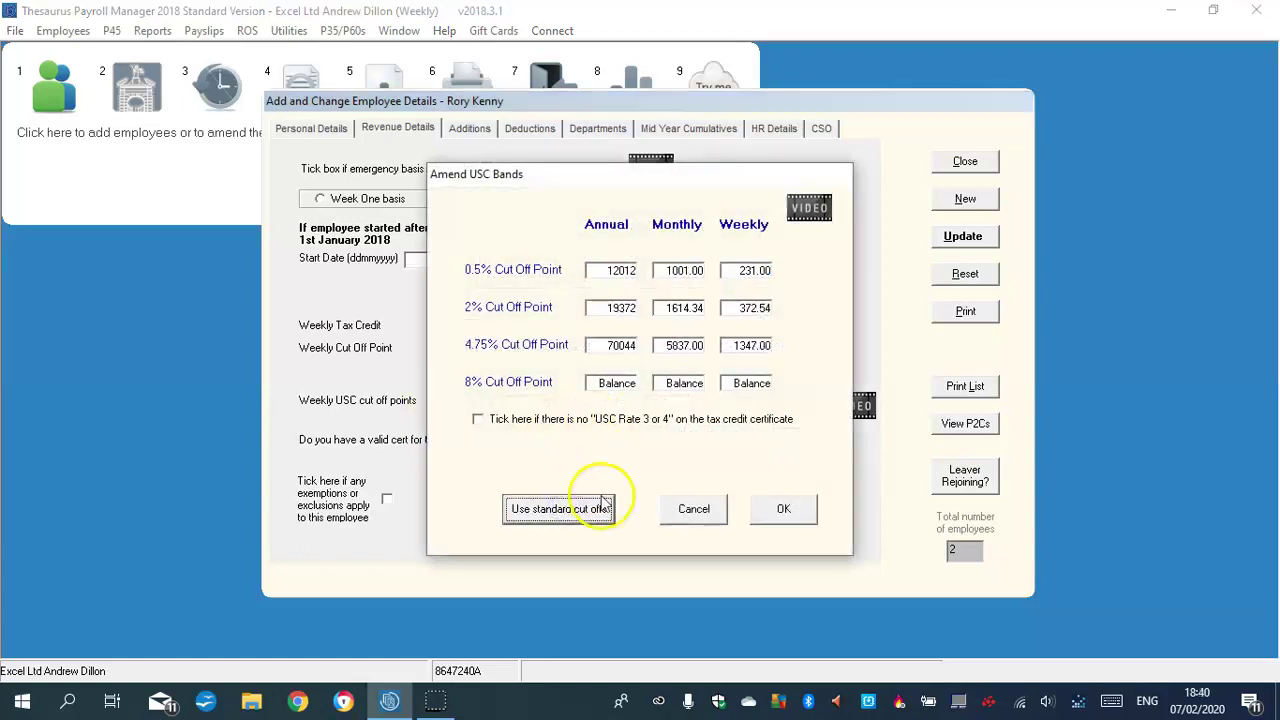
pyautogui.click(792, 512)
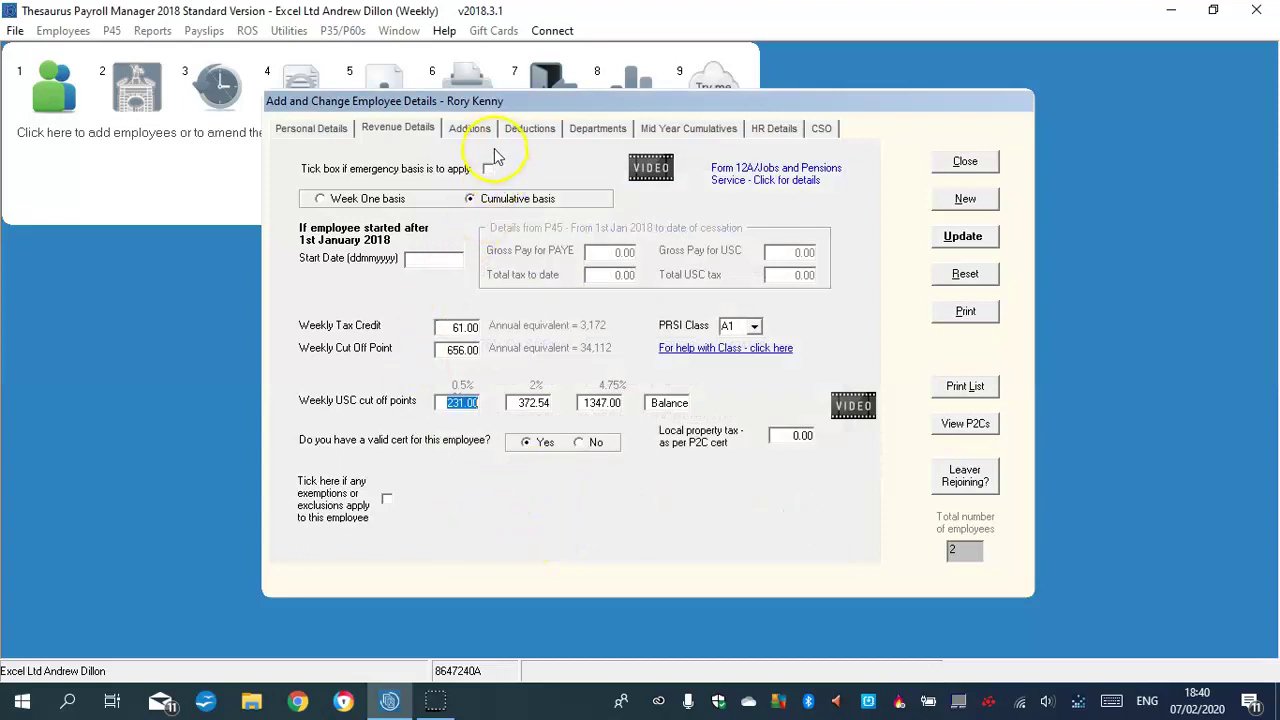
# Add Commission as the first taxable addition with amount 56.00
pyautogui.click(470, 128)
pyautogui.click(506, 221)
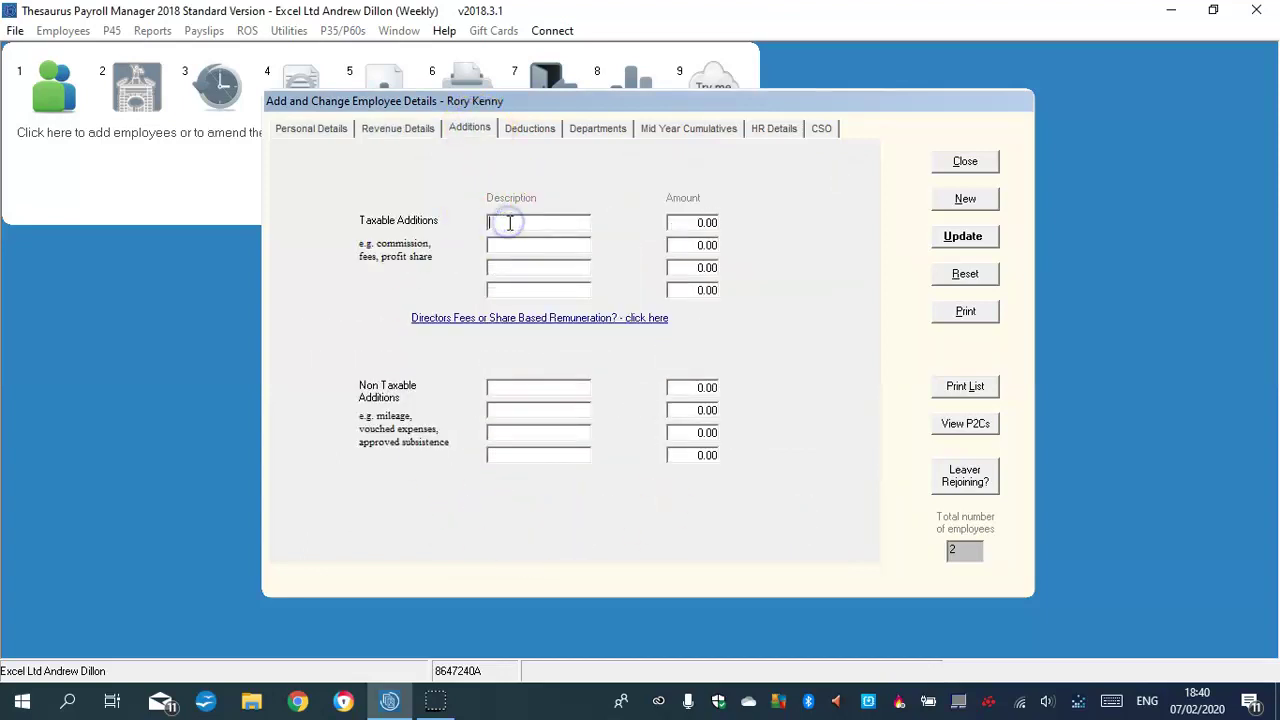
pyautogui.press('capslock')
pyautogui.write('C')
pyautogui.press('capslock')
pyautogui.write('o')
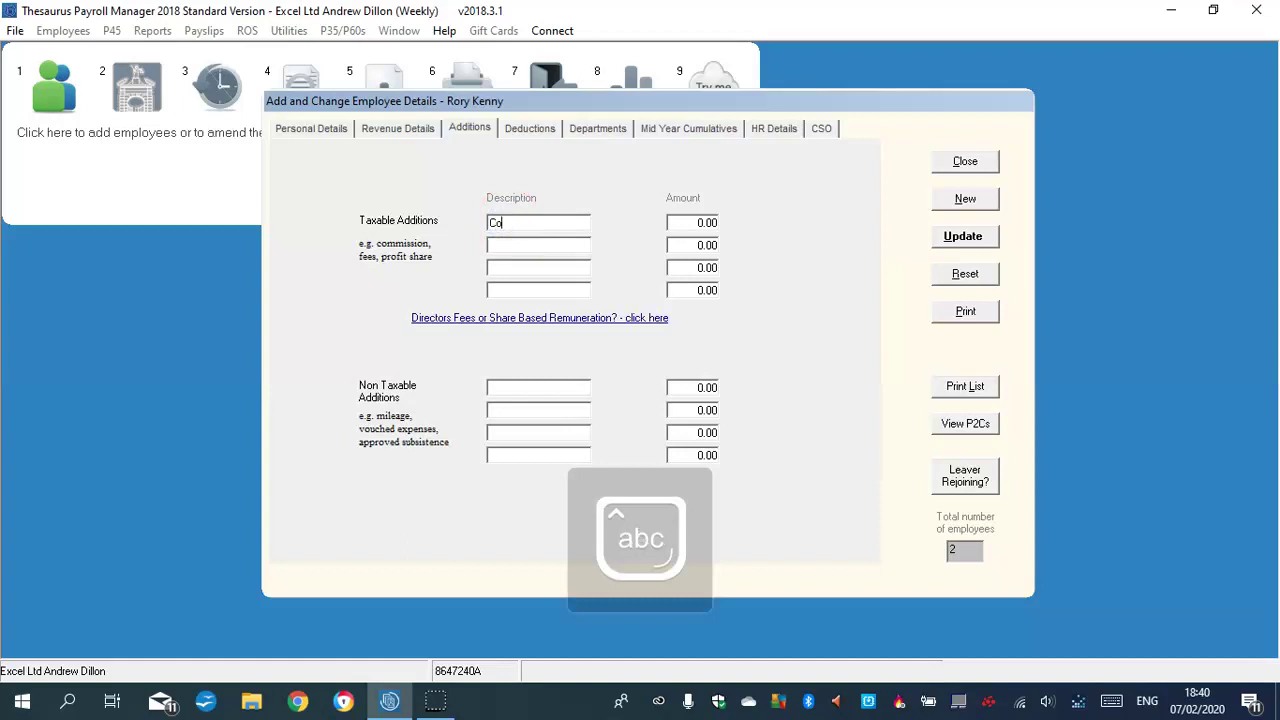
pyautogui.write('ommission')
pyautogui.click(704, 223)
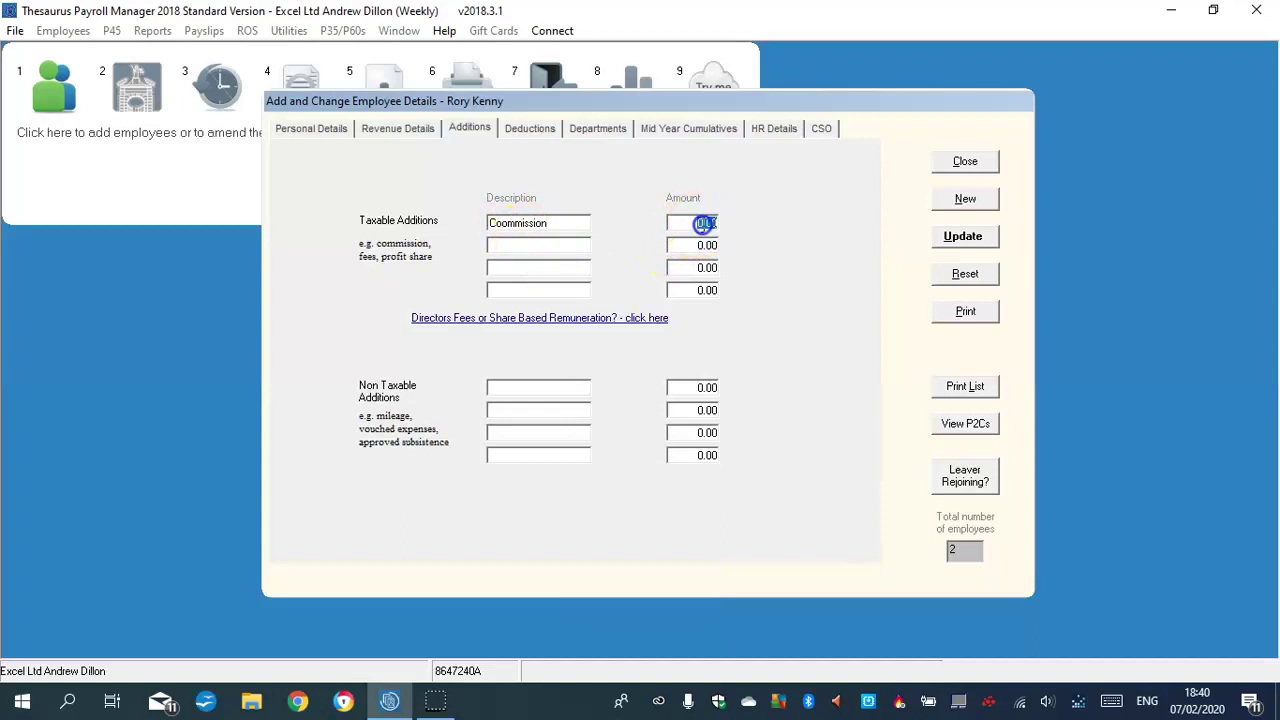
pyautogui.write('56.00')
# Add Bonus as the second taxable addition with amount 68.00
pyautogui.click(704, 245)
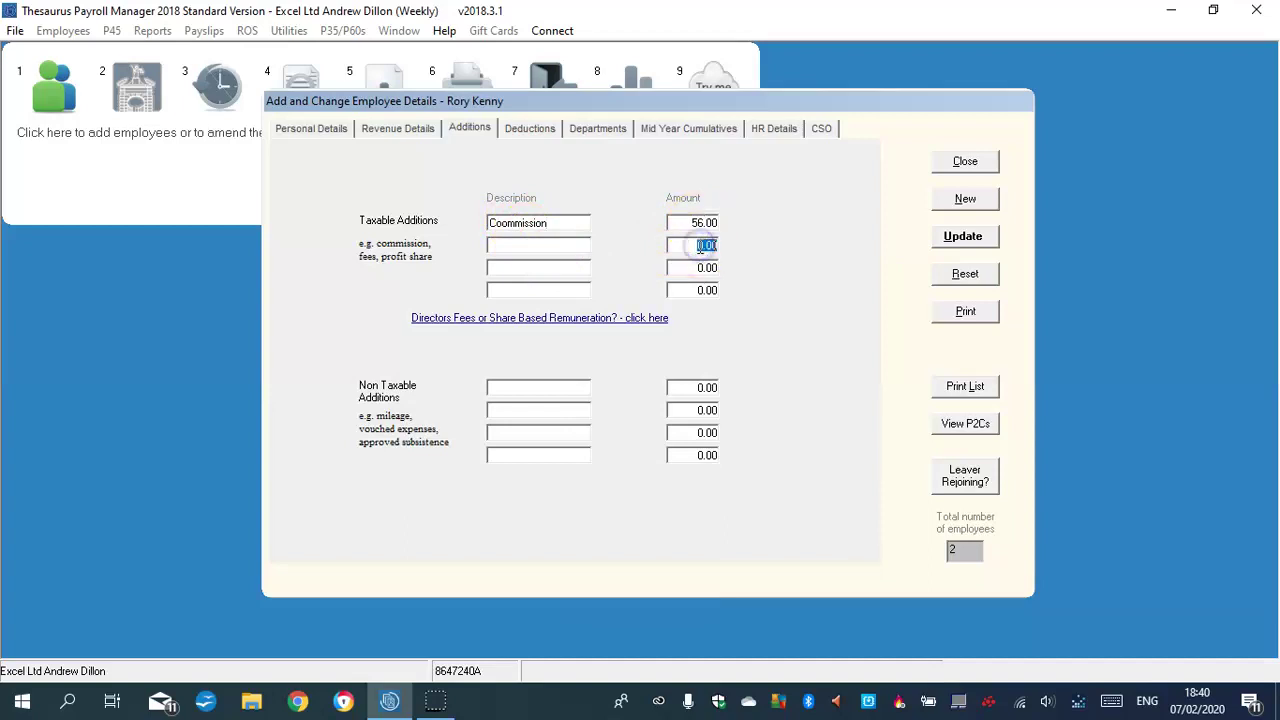
pyautogui.write('68')
pyautogui.click(590, 250)
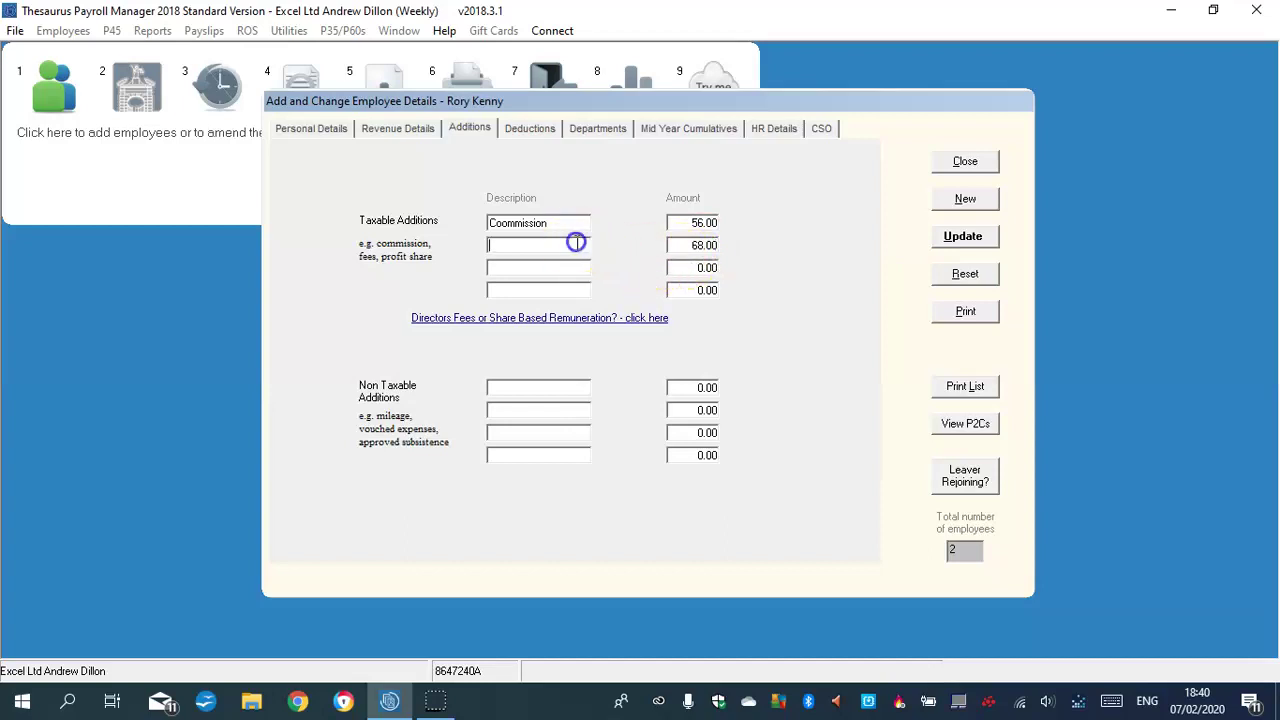
pyautogui.write('B')
pyautogui.press('capslock')
pyautogui.write('o')
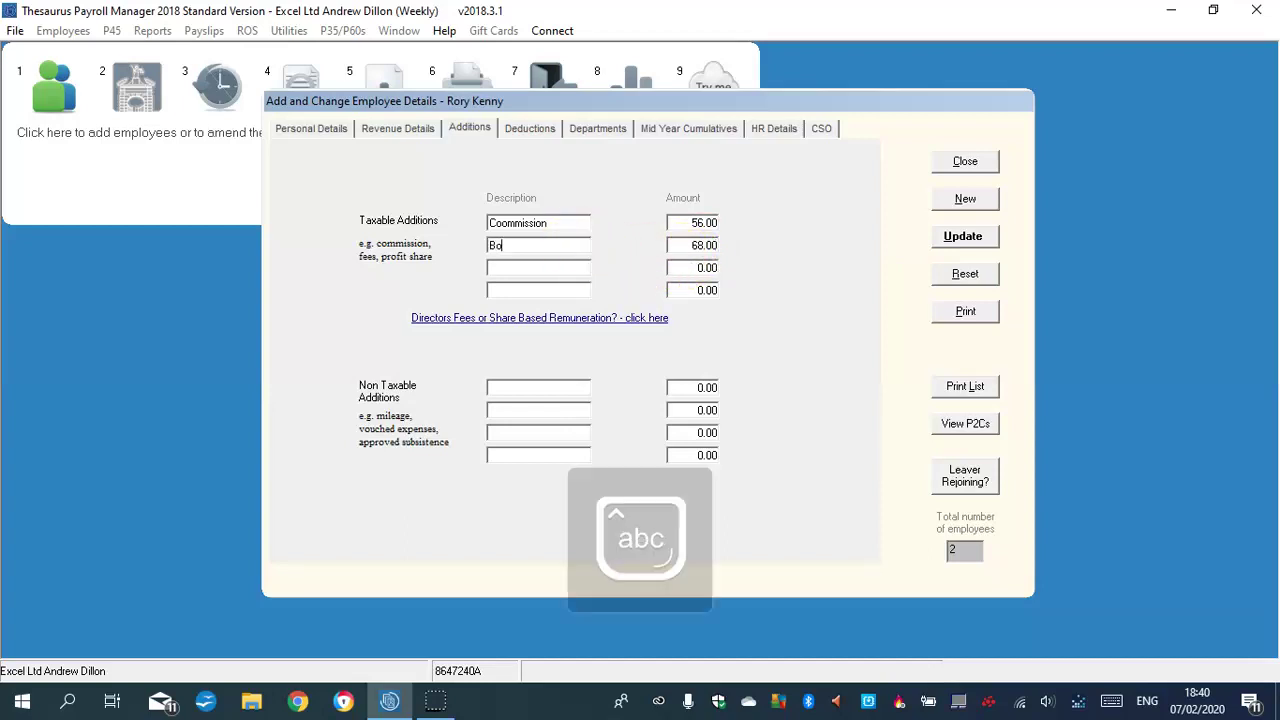
pyautogui.write('nus')
pyautogui.click(529, 128)
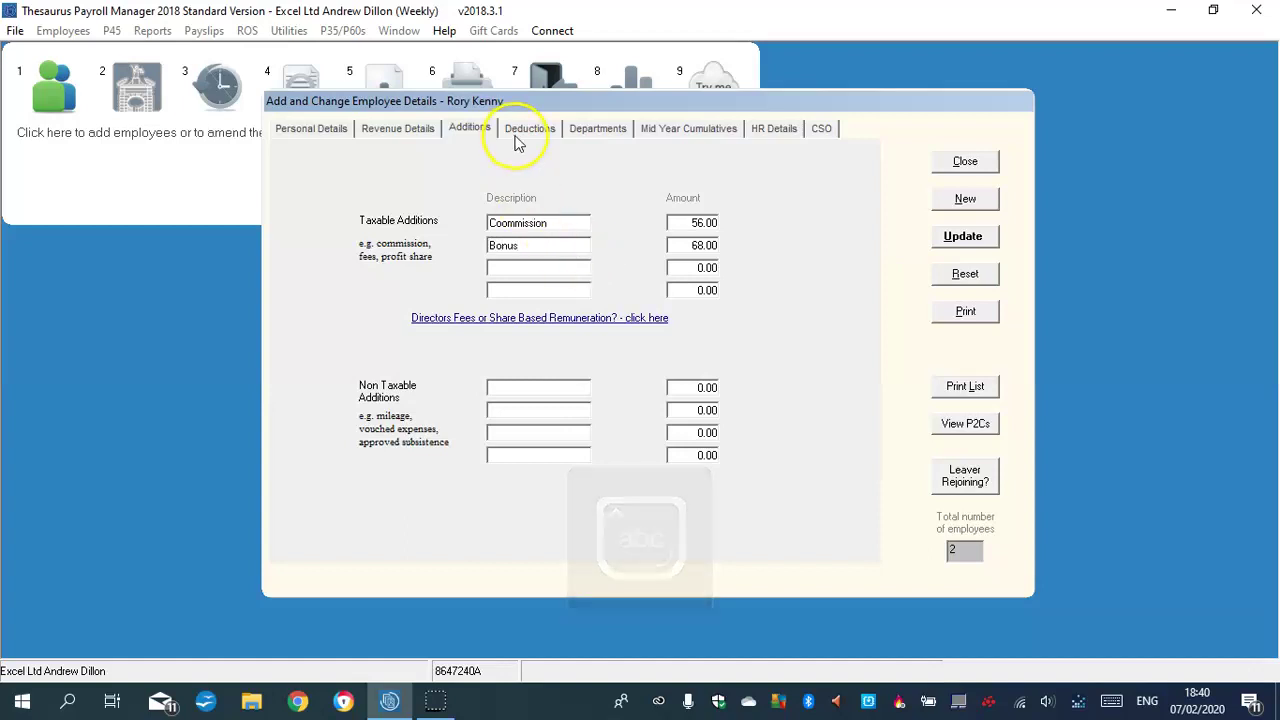
# Add a VHI deduction of 49.00 and a Trade Union deduction of 8.63
pyautogui.click(479, 296)
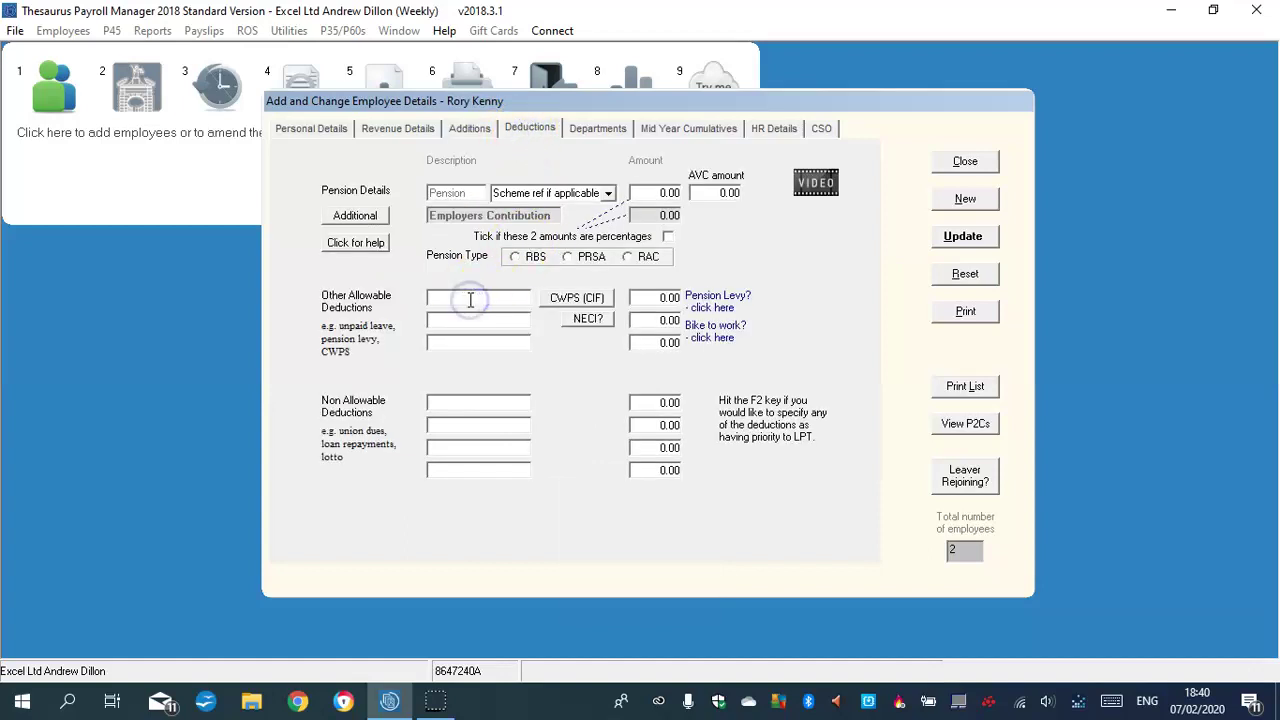
pyautogui.write('VHI')
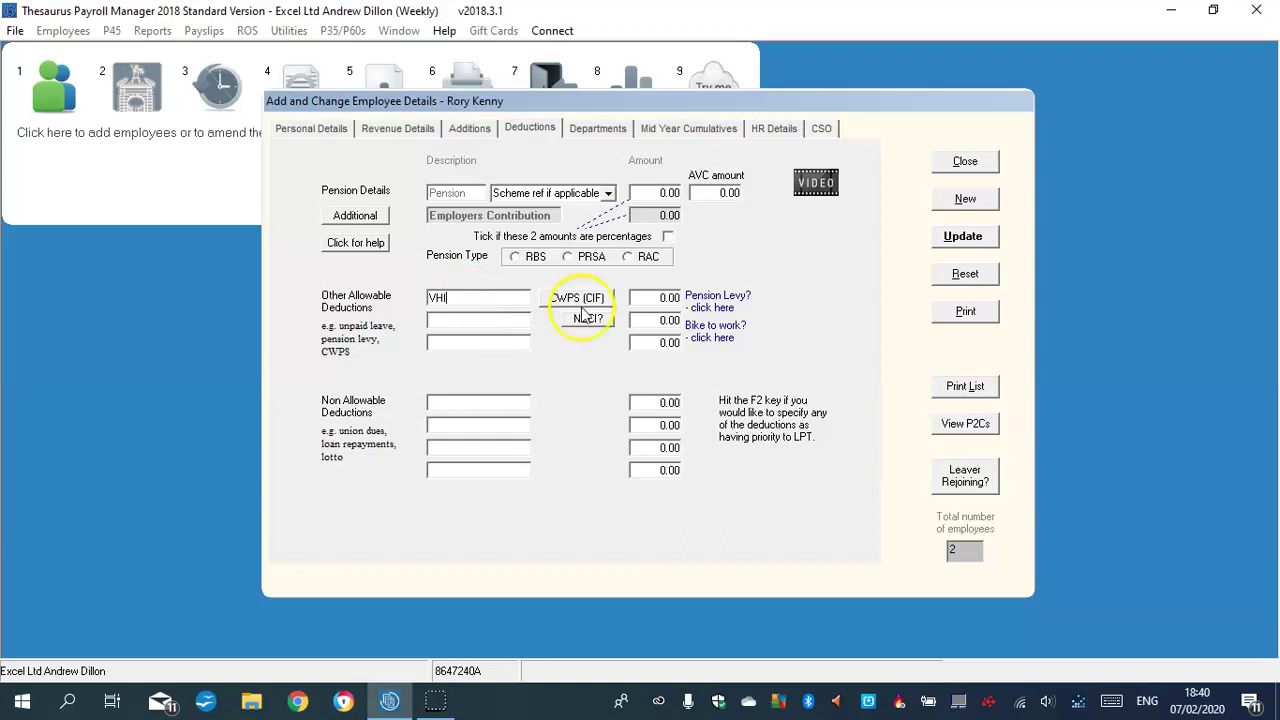
pyautogui.click(660, 298)
pyautogui.doubleClick(663, 299)
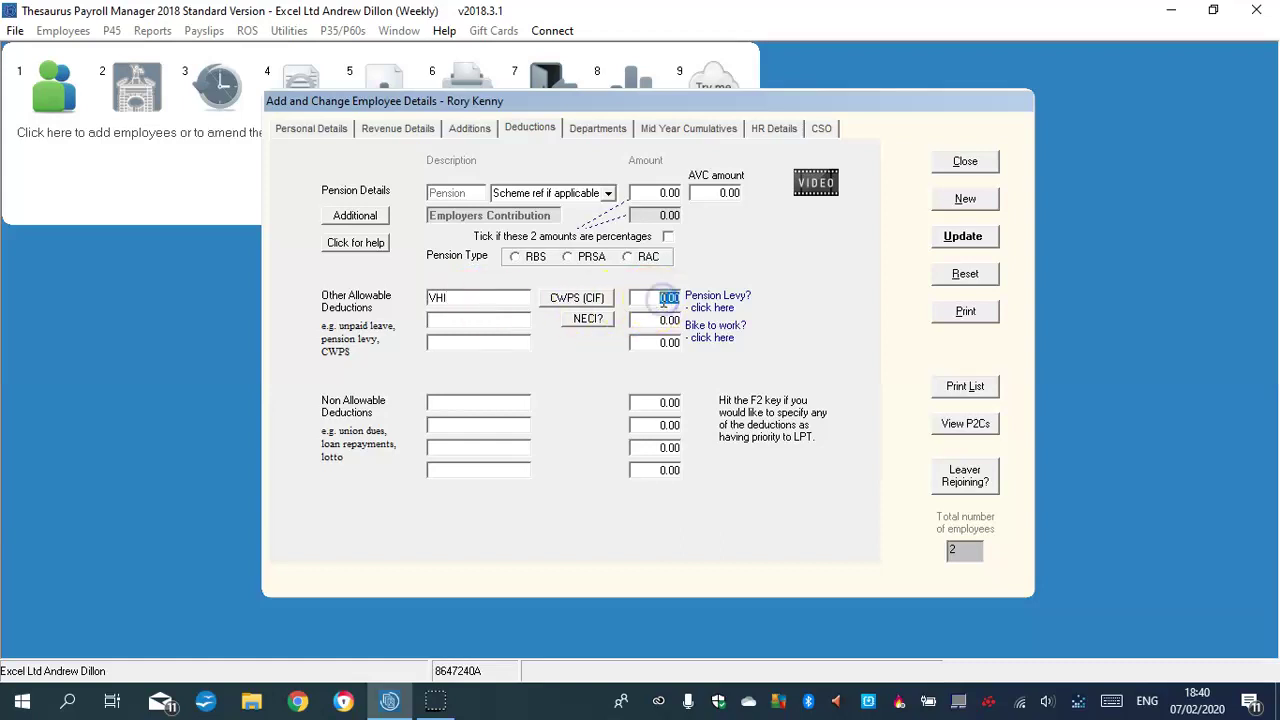
pyautogui.write('49')
pyautogui.doubleClick(659, 405)
pyautogui.write('8.63')
pyautogui.click(487, 400)
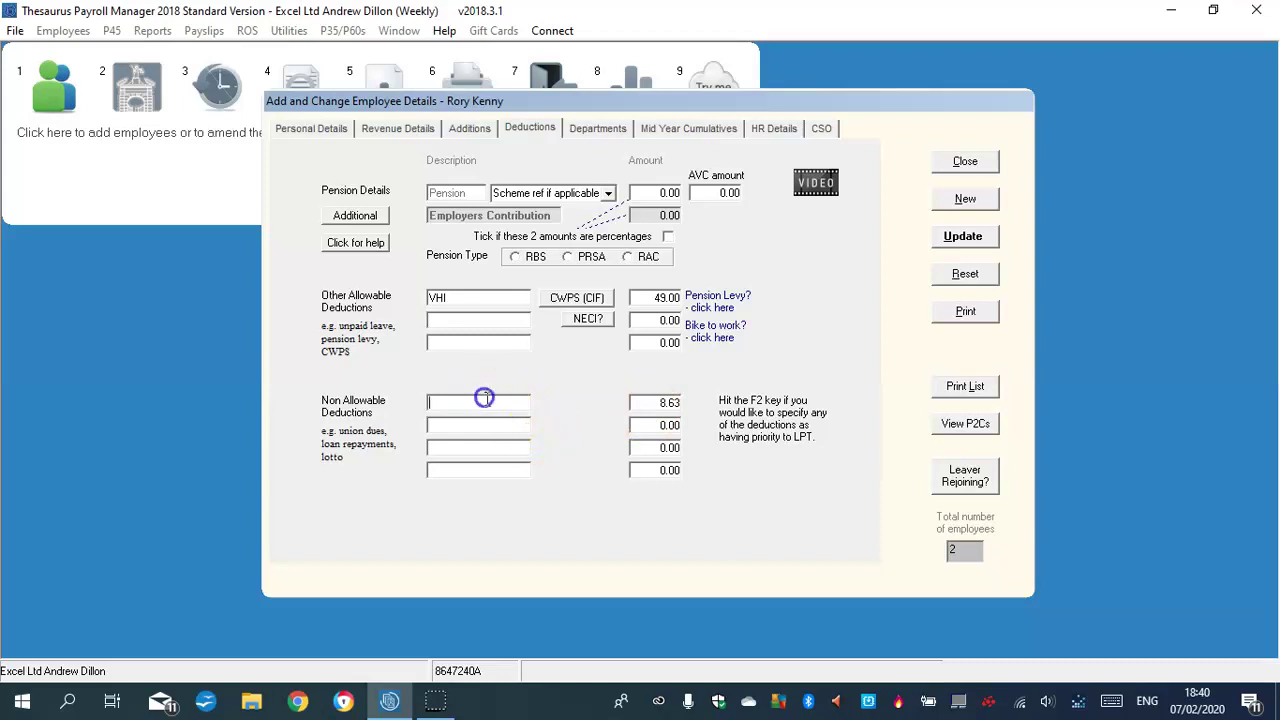
pyautogui.write('T')
pyautogui.press('capslock')
pyautogui.write('rade U')
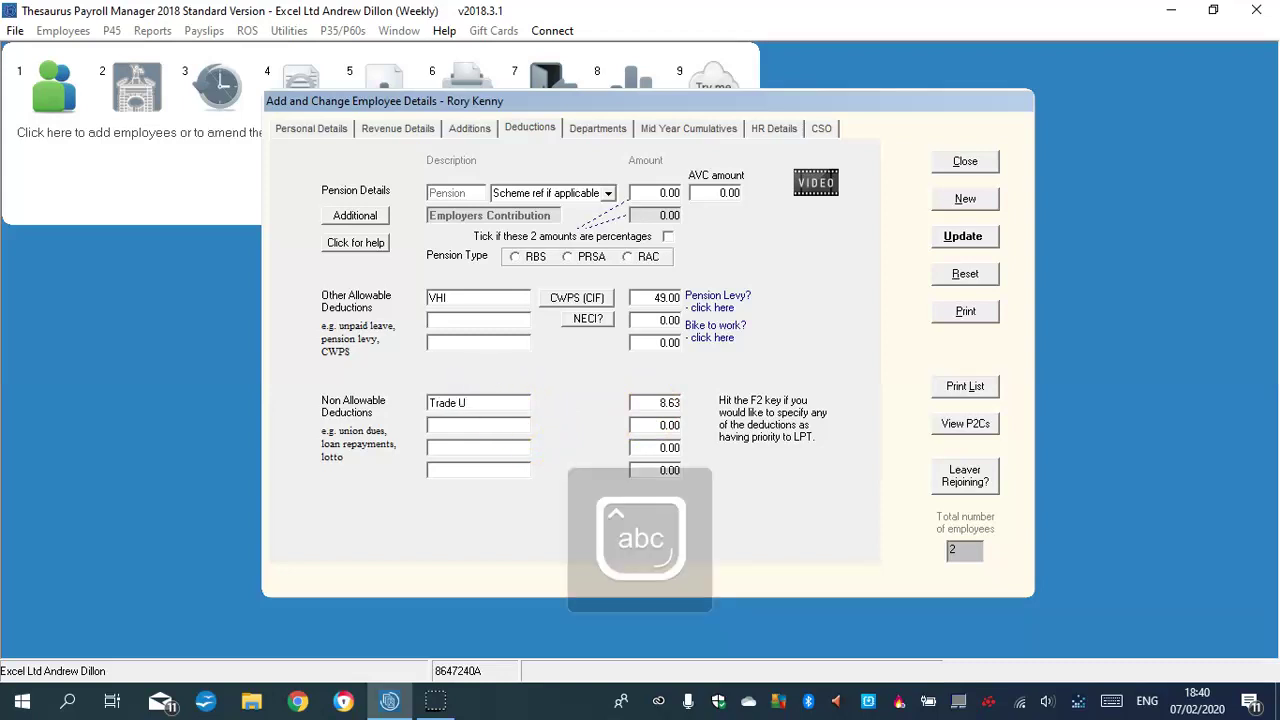
pyautogui.write('nion')
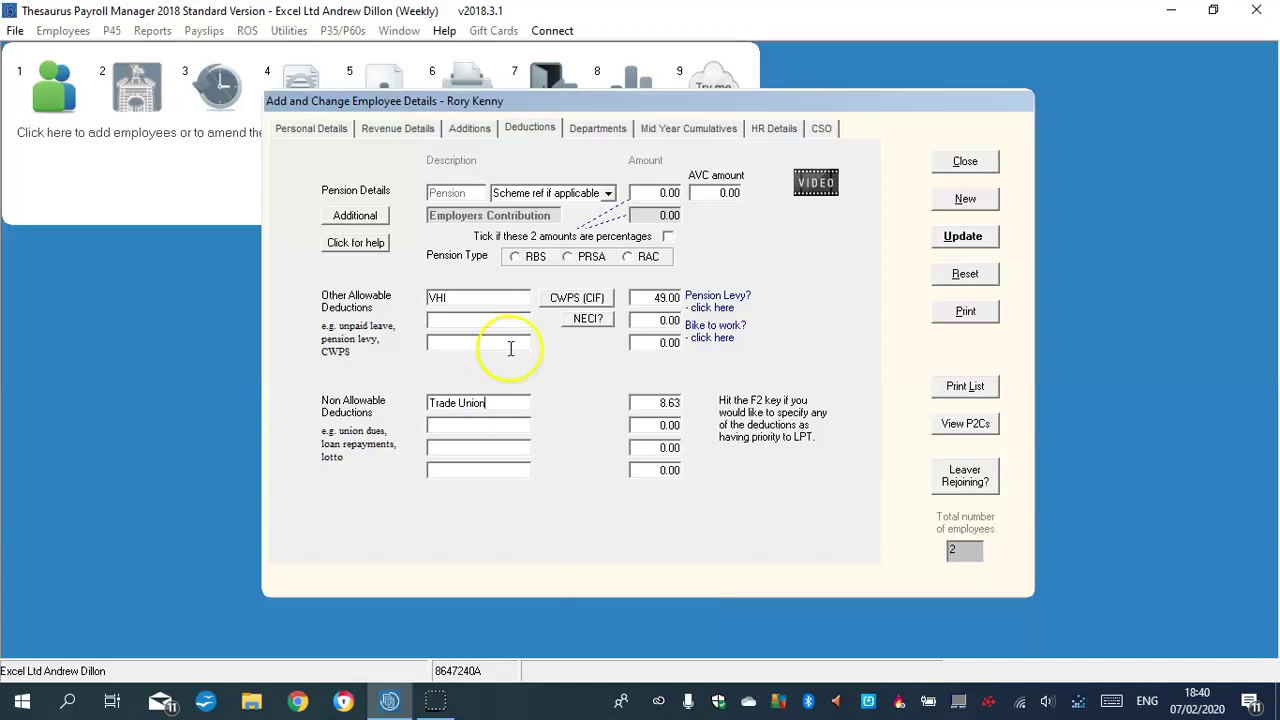
# Set a 5% pension contribution, with percentages ticked and RAC as the pension type
pyautogui.click(667, 191)
pyautogui.write('5')
pyautogui.click(667, 236)
pyautogui.click(628, 257)
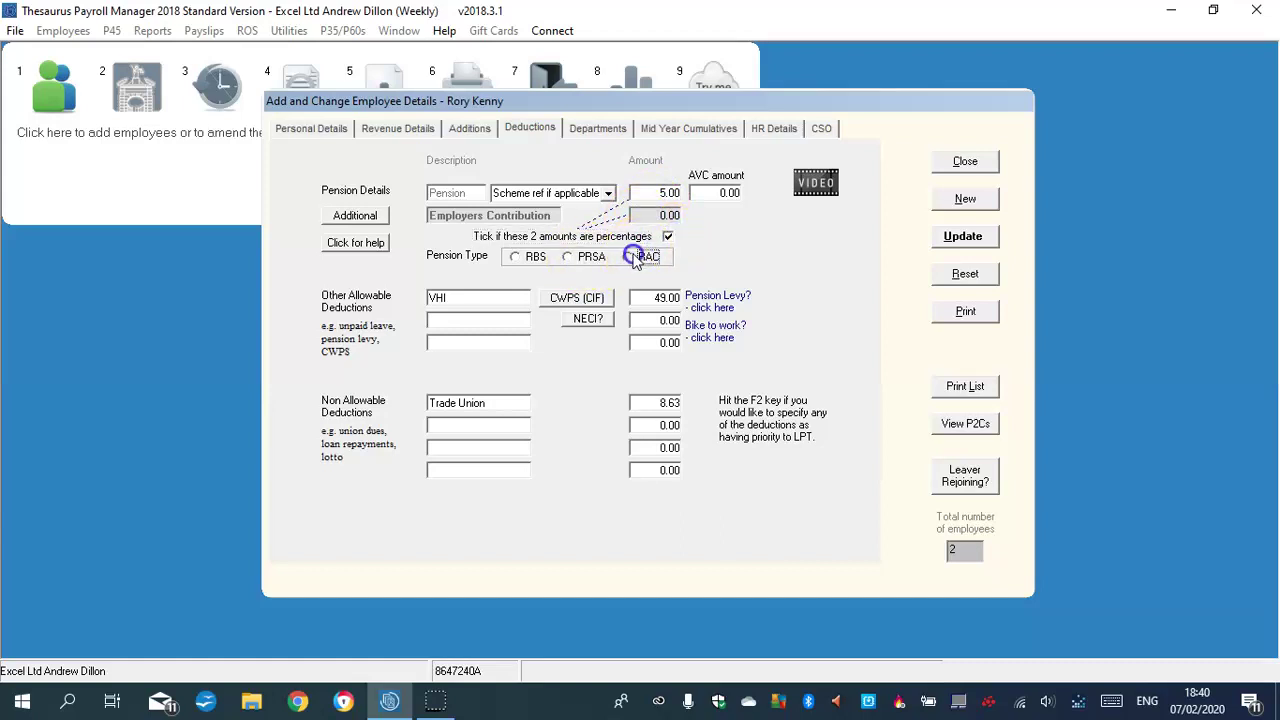
# Review the Departments and Cumulatives pages, return to Deductions and save the employee
pyautogui.click(580, 134)
pyautogui.click(680, 132)
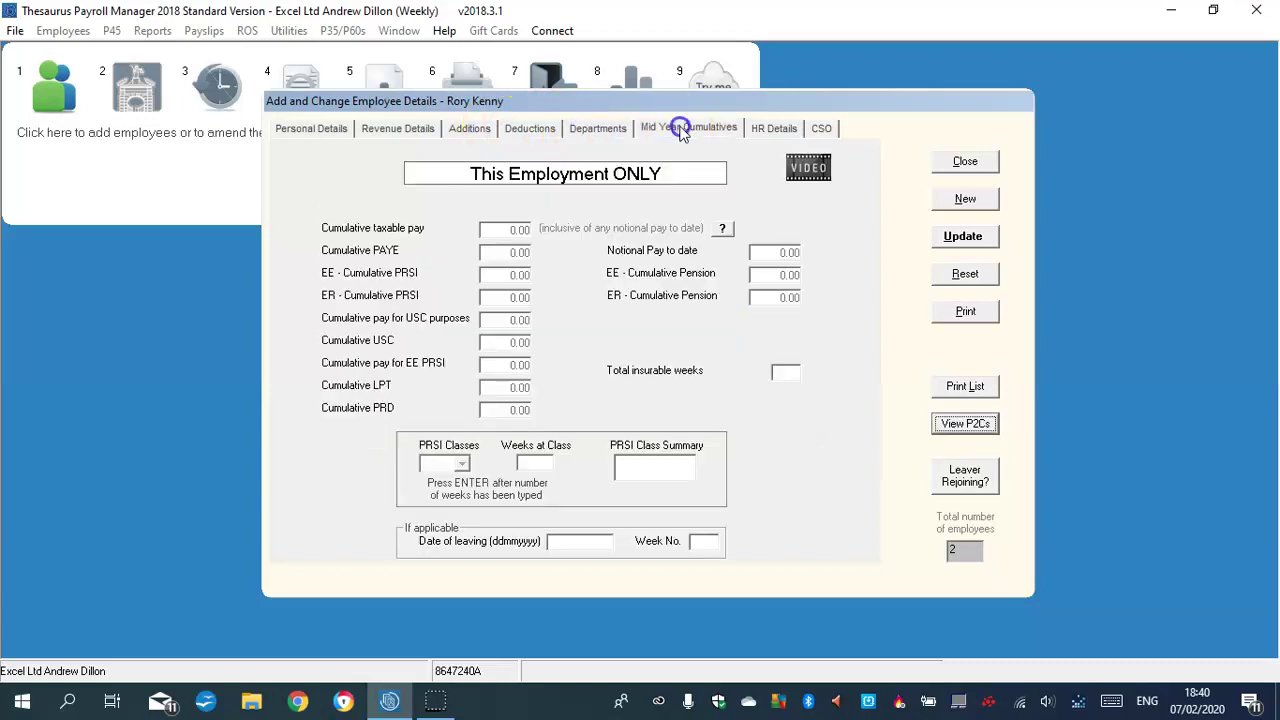
pyautogui.click(588, 130)
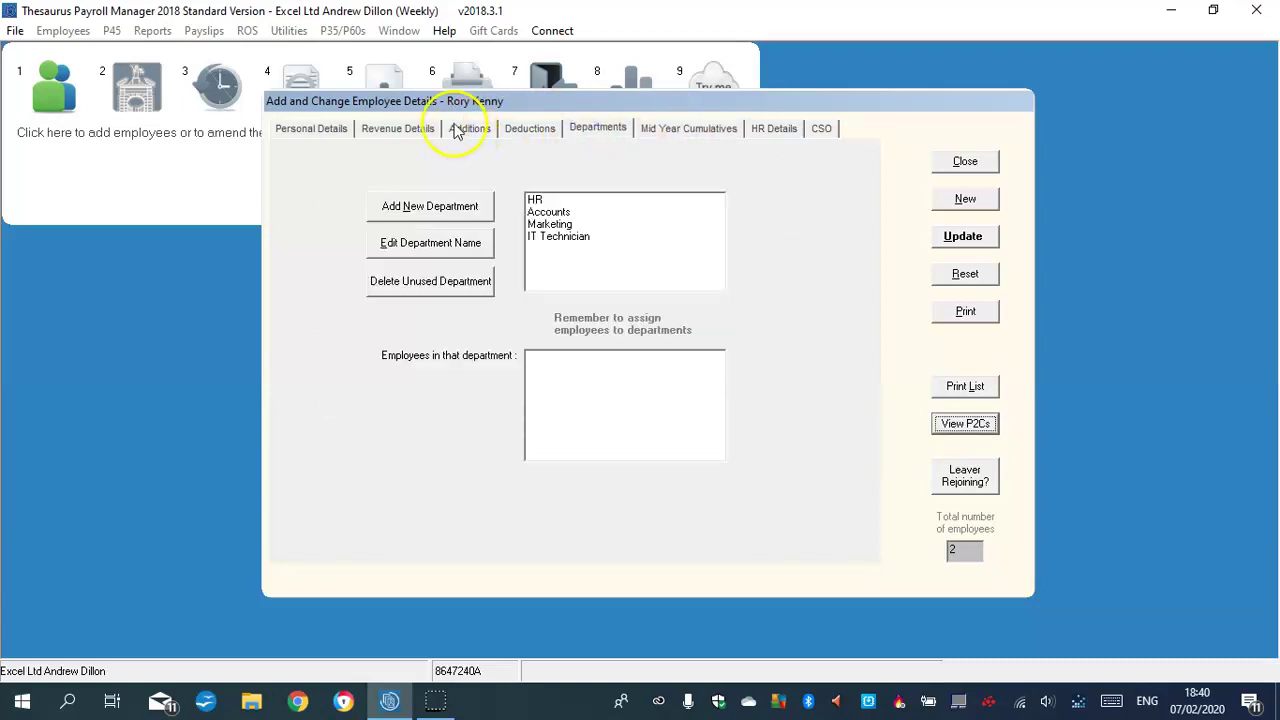
pyautogui.click(525, 128)
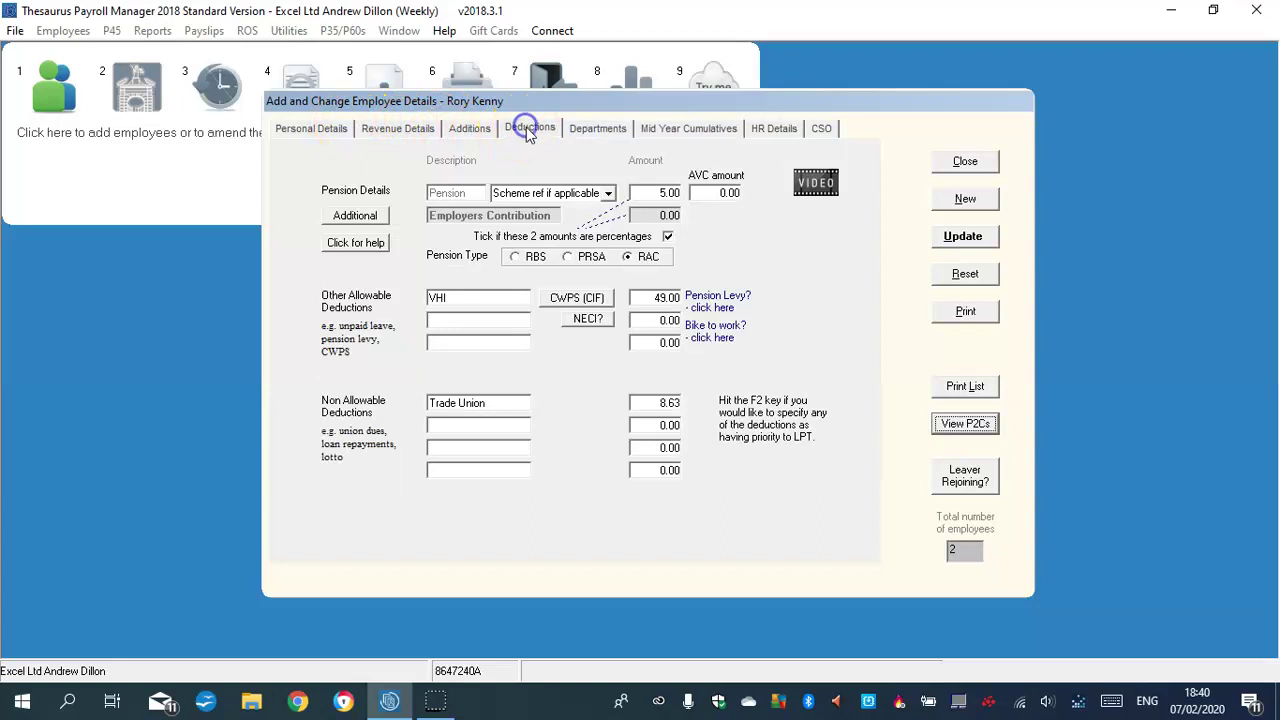
pyautogui.click(963, 238)
pyautogui.click(434, 165)
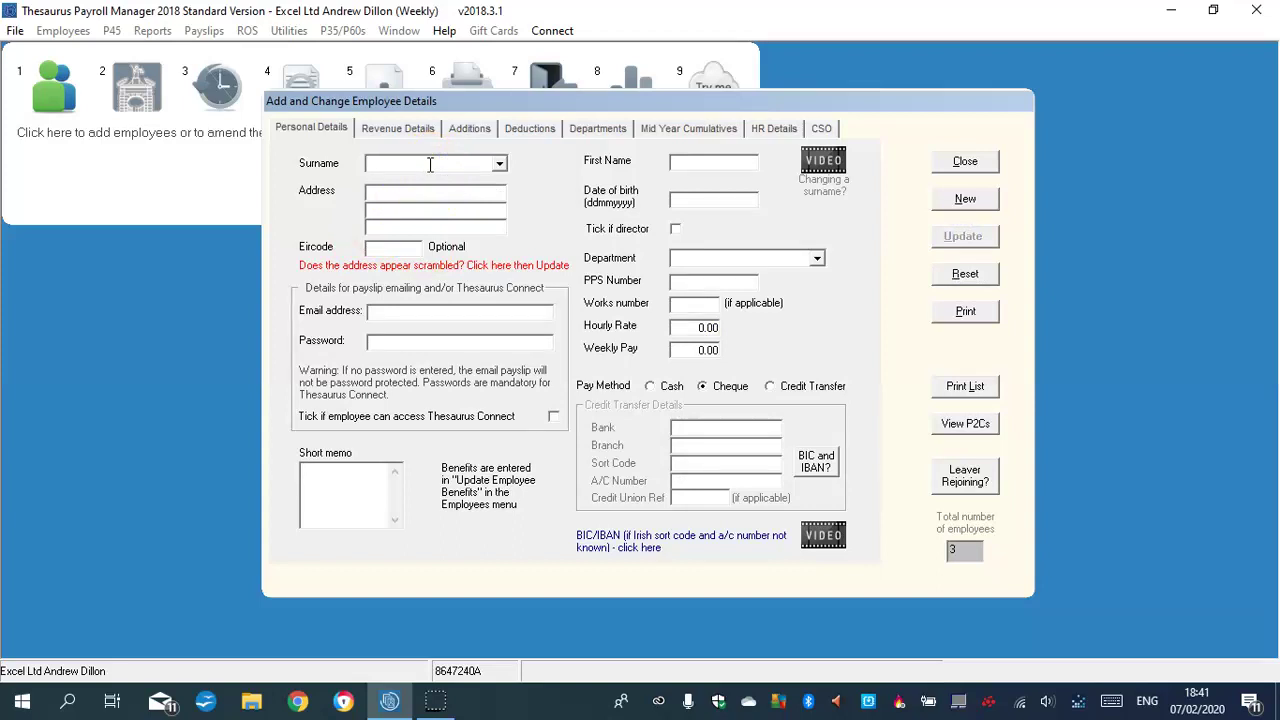
pyautogui.press('capslock')
pyautogui.press('capslock')
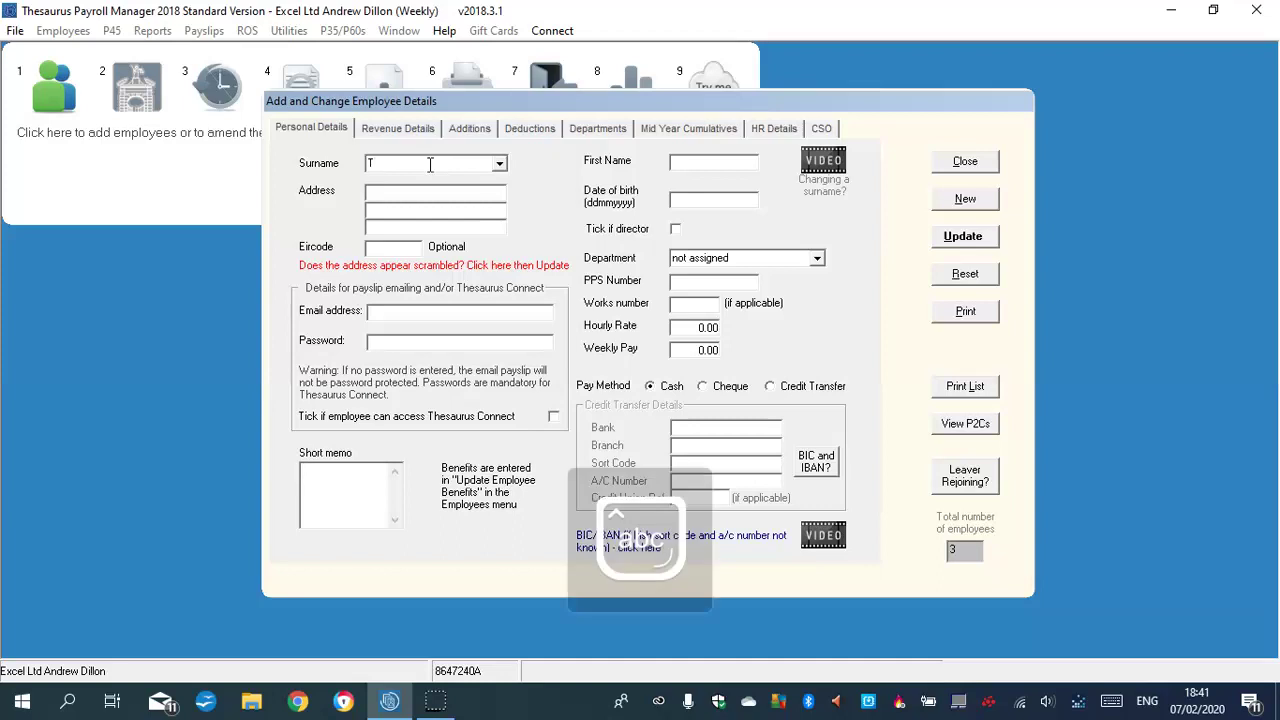
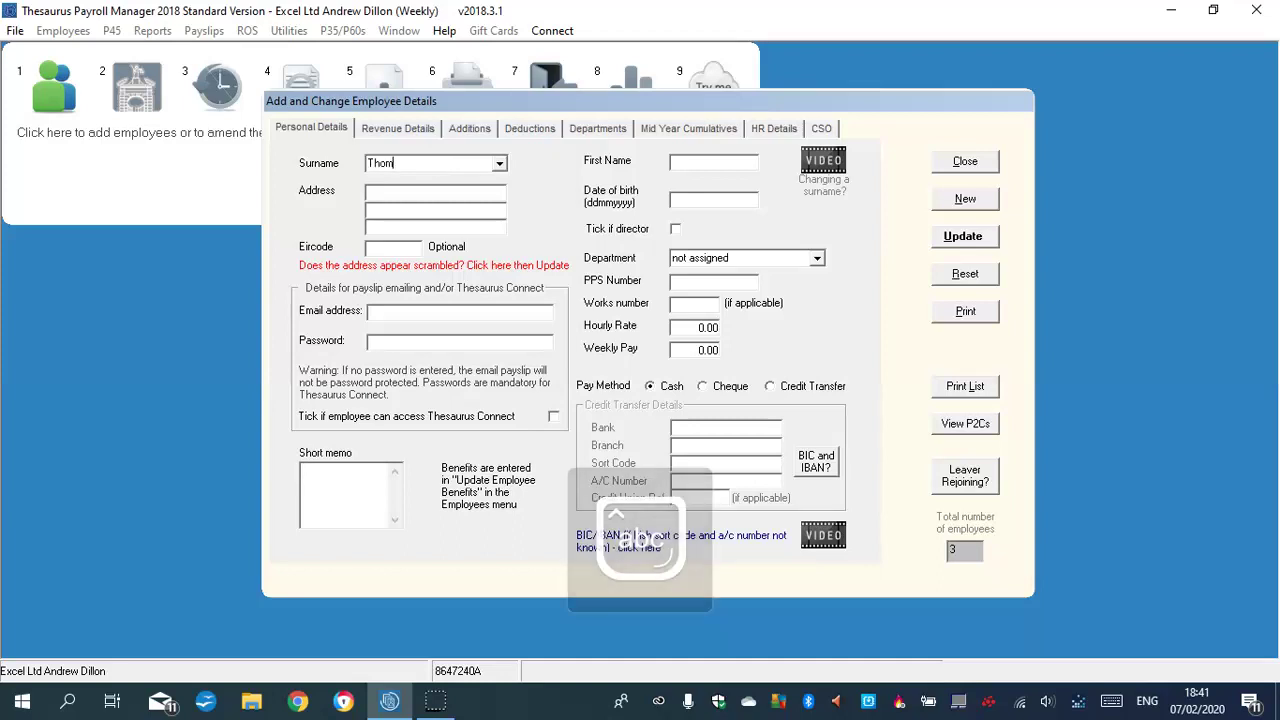
pyautogui.click(696, 168)
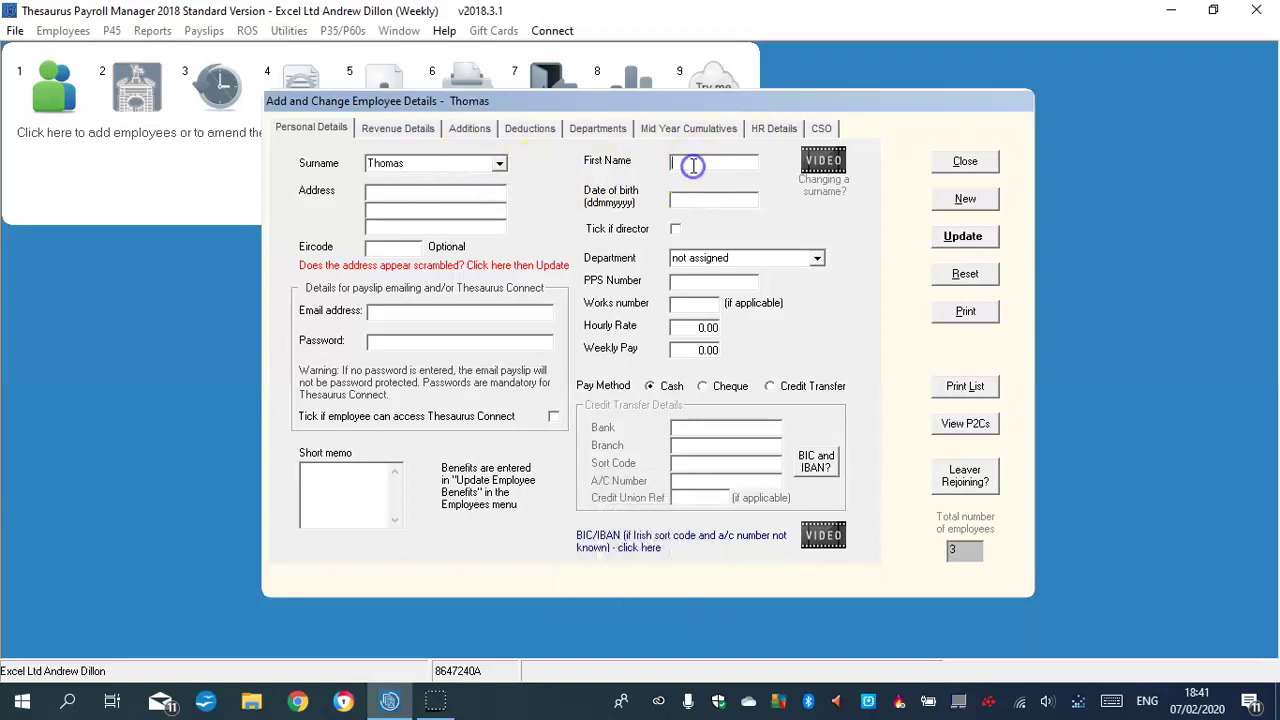
pyautogui.press('capslock')
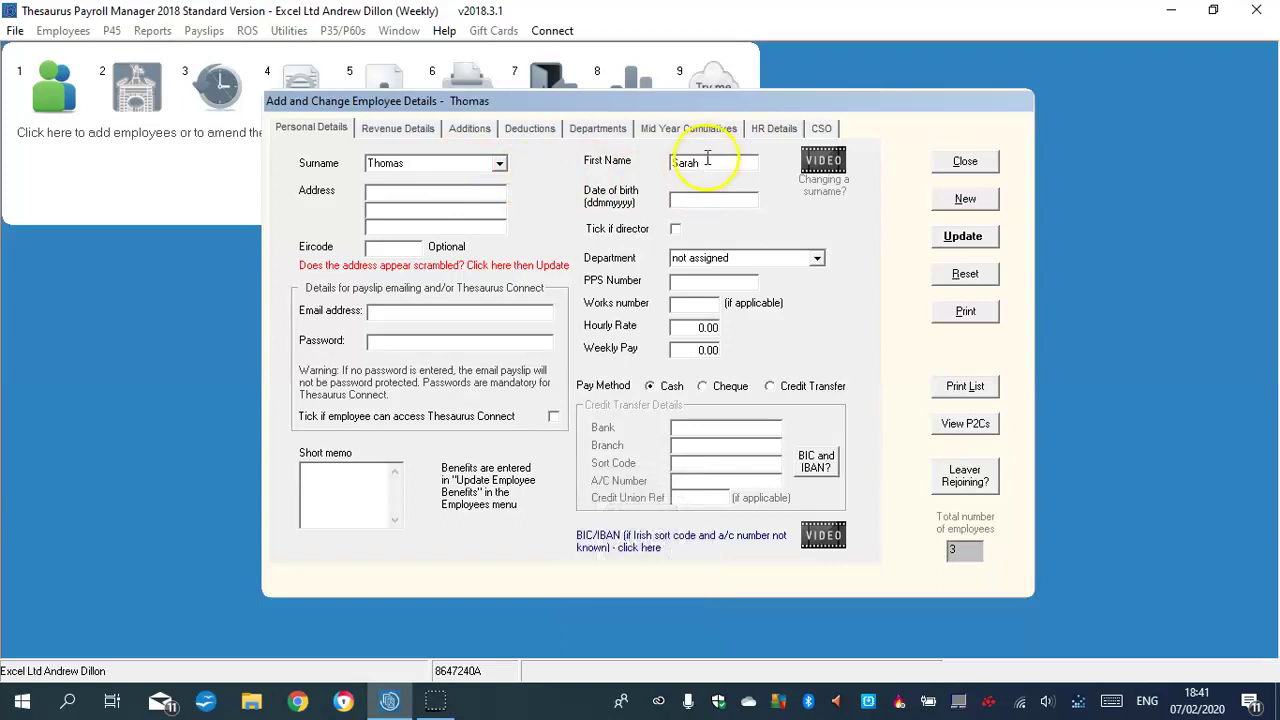
pyautogui.click(384, 192)
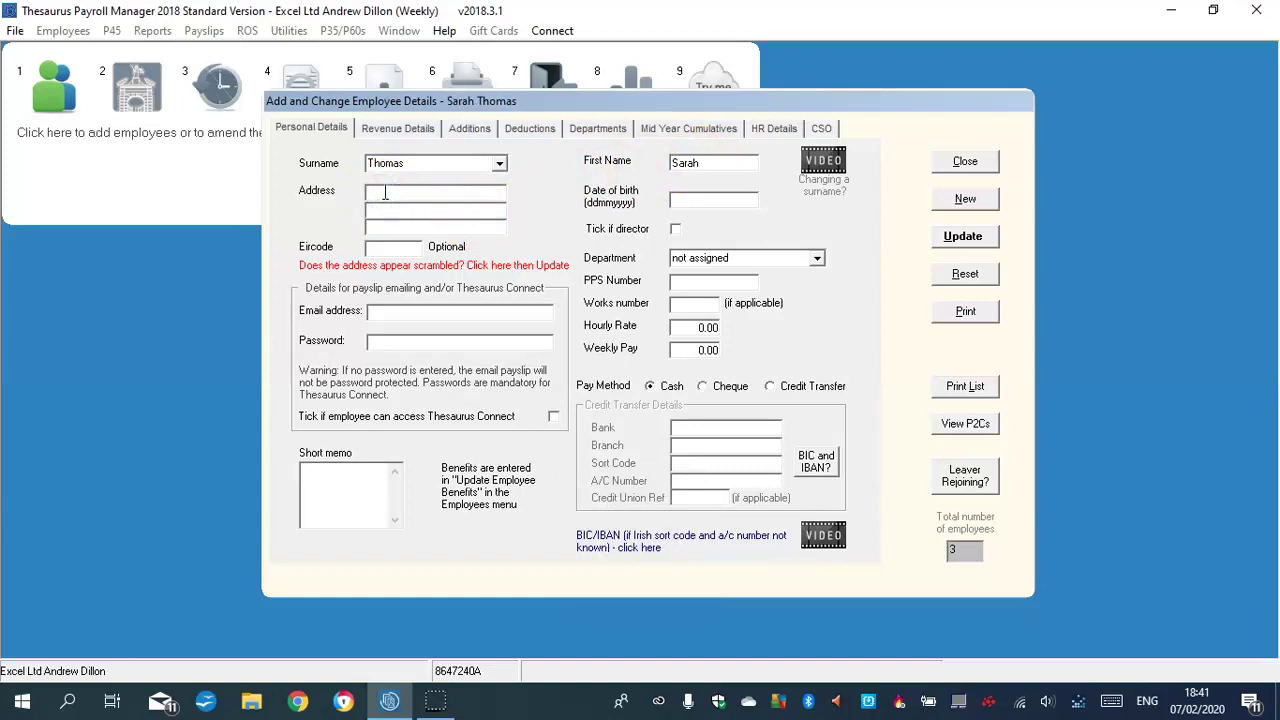
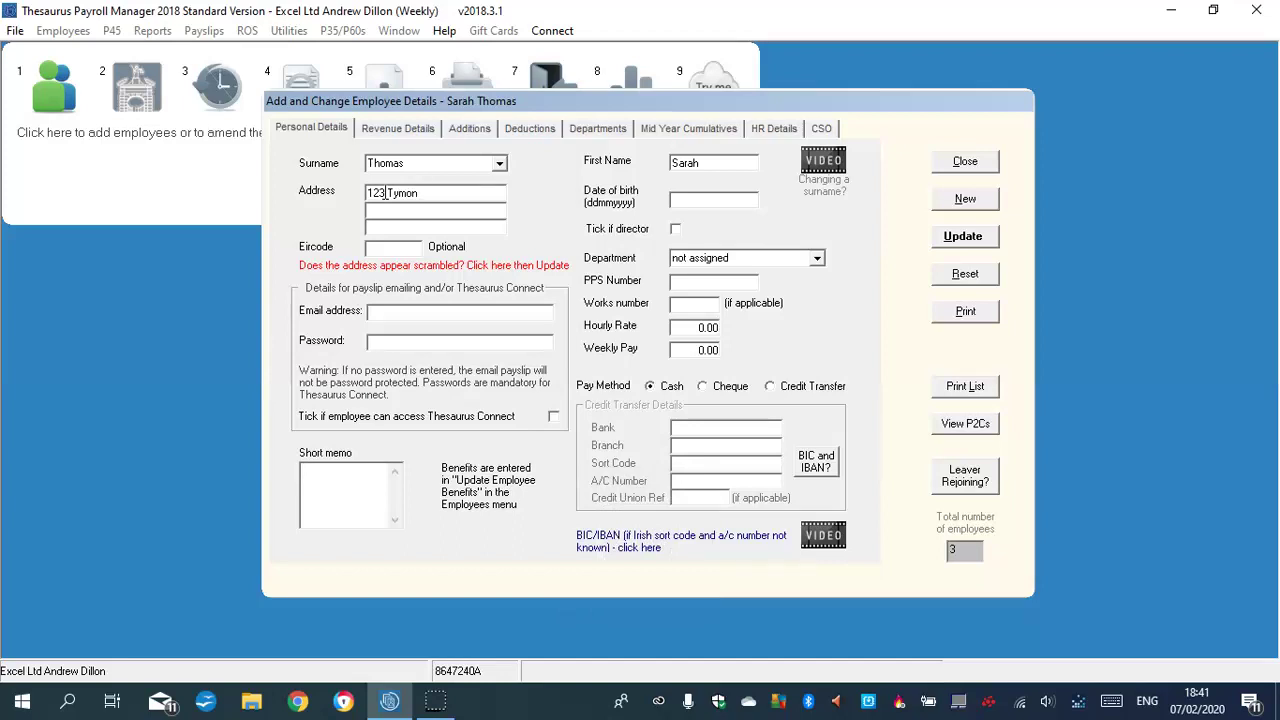
pyautogui.click(403, 208)
pyautogui.press('capslock')
pyautogui.press('capslock')
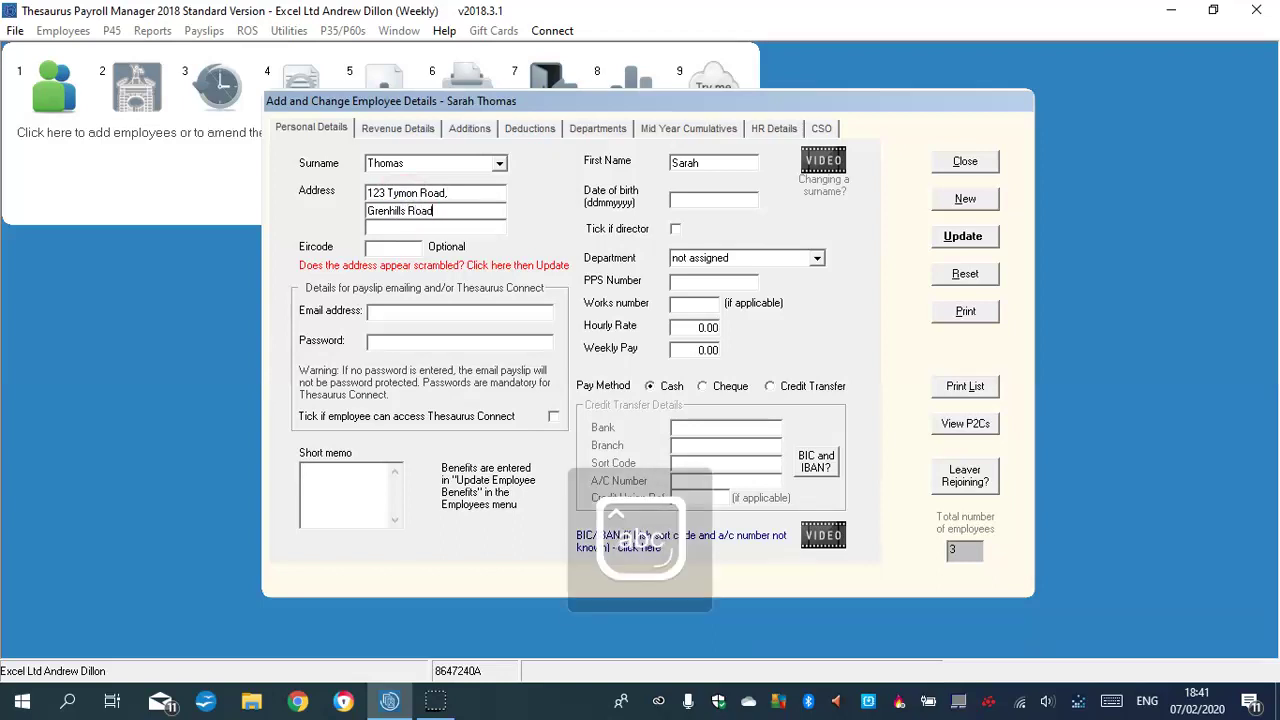
pyautogui.press('Tab')
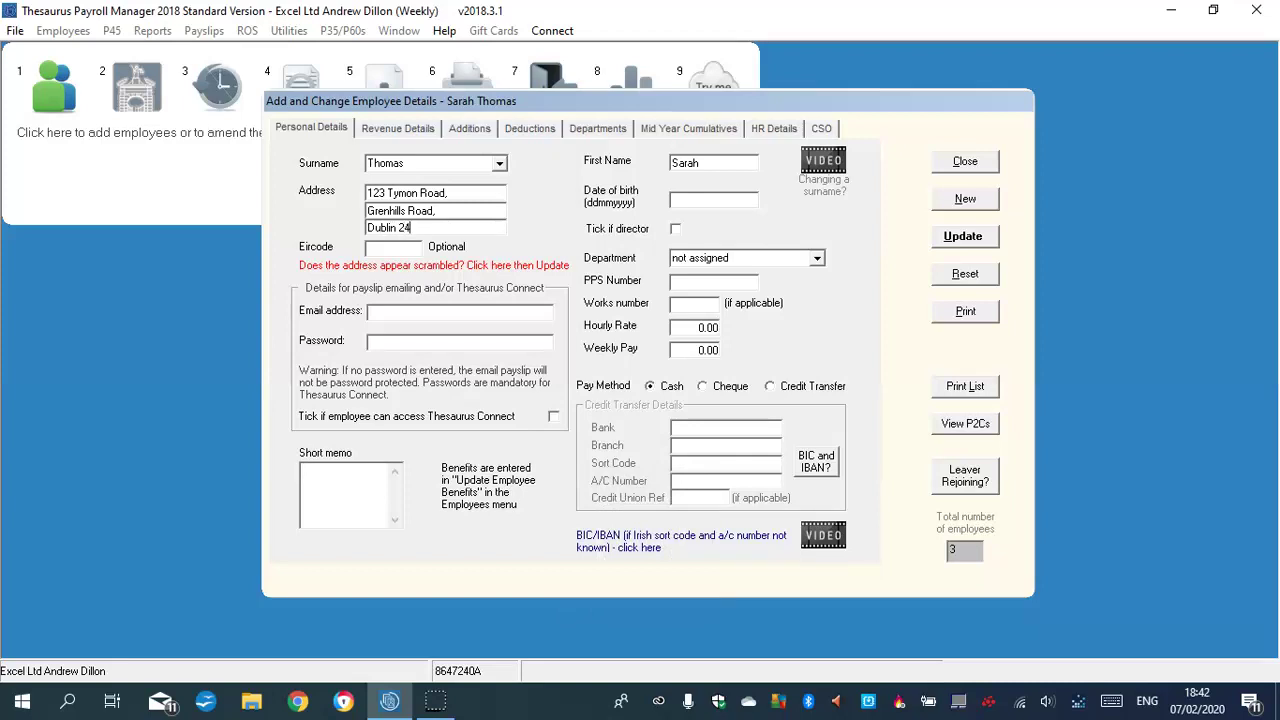
# Assign the employee to the Accounts department with works number 4 and enter the date of birth
pyautogui.click(816, 258)
pyautogui.click(712, 288)
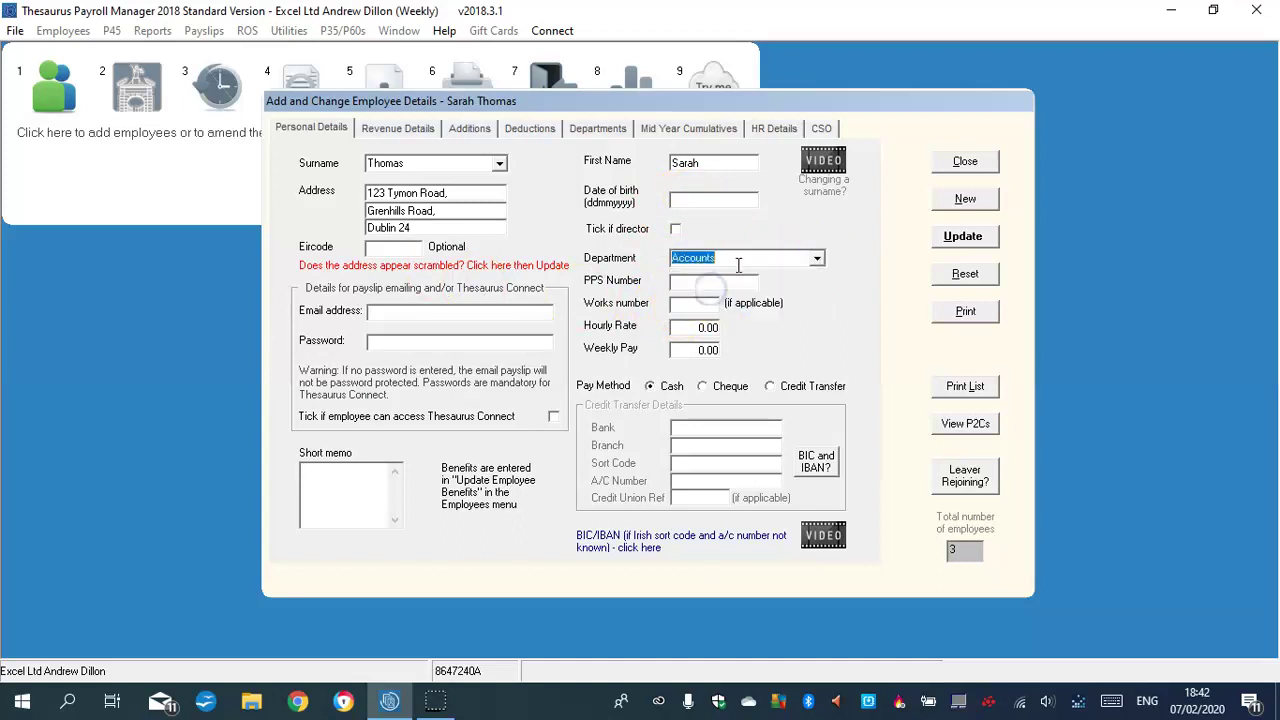
pyautogui.click(707, 308)
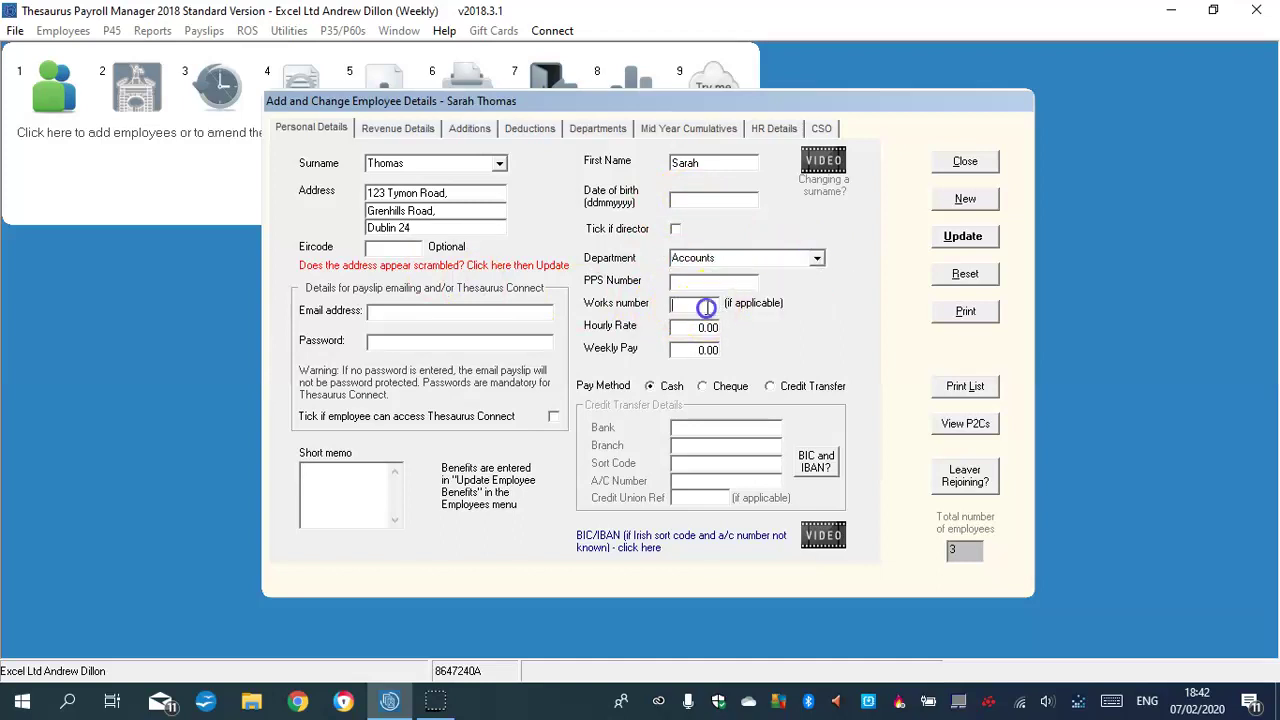
pyautogui.write('4')
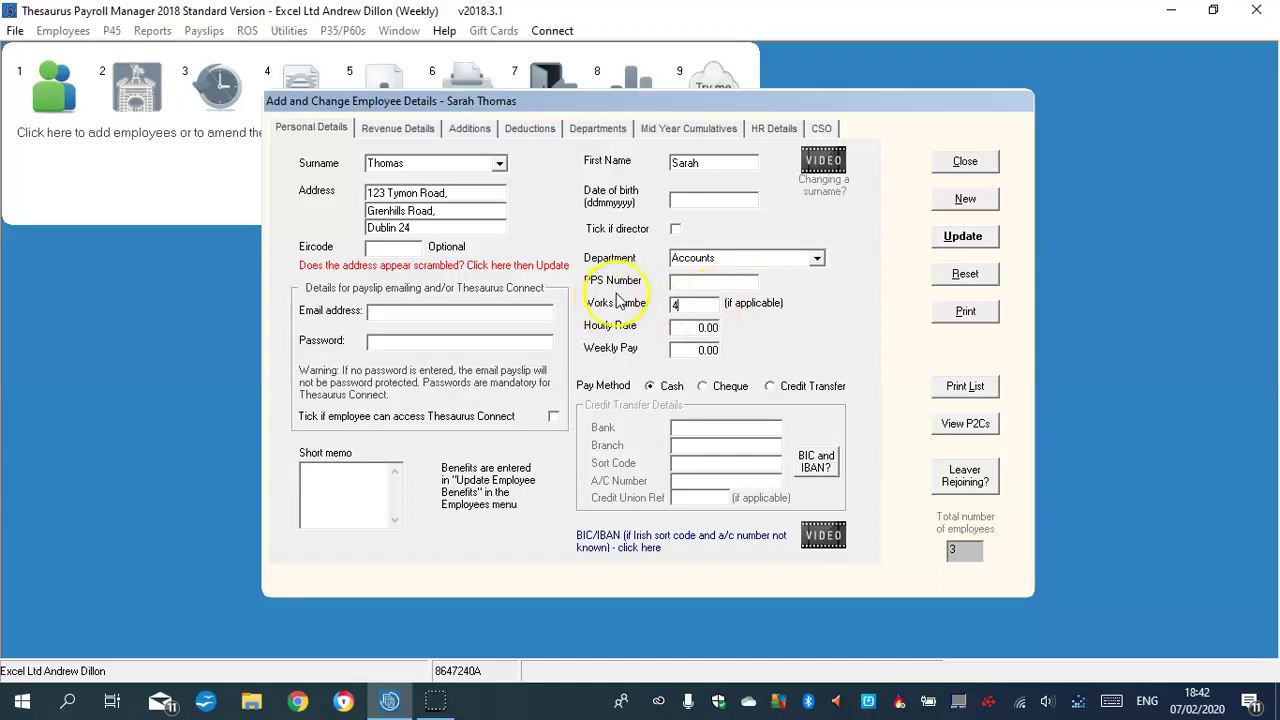
pyautogui.click(710, 198)
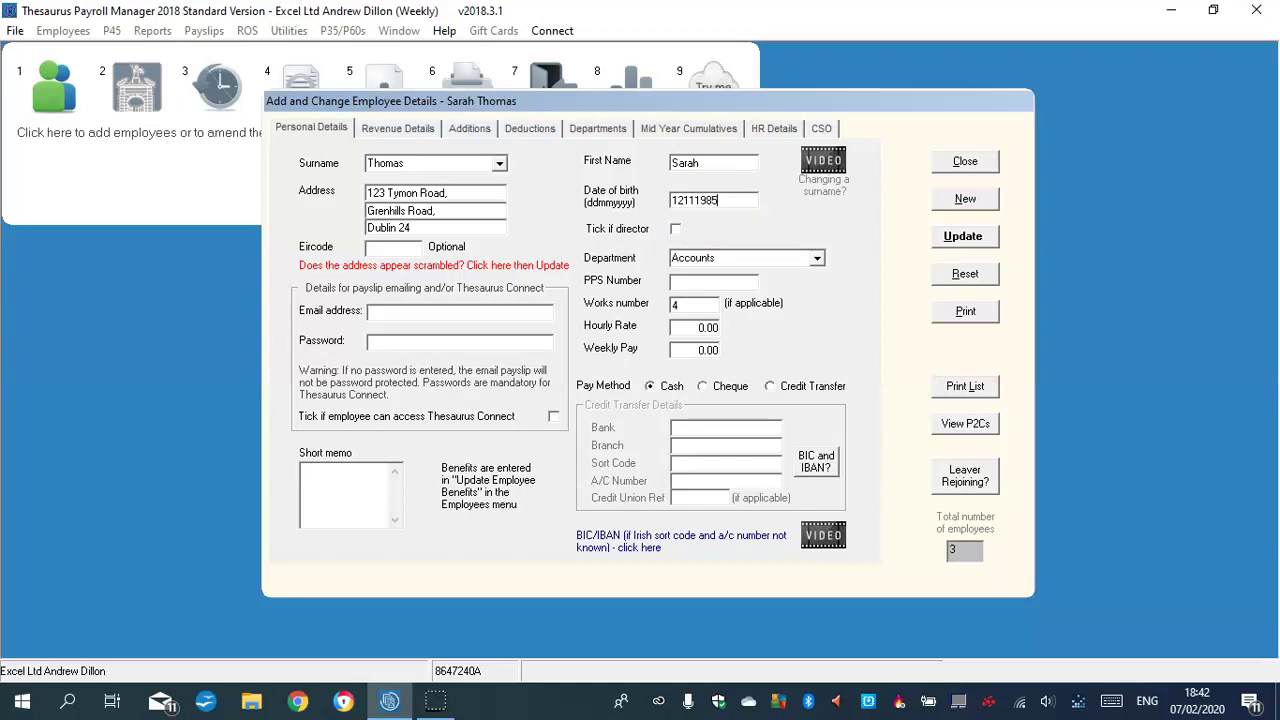
# Set payment by cheque with hourly rate 45.00 and weekly pay corrected to 450.00
pyautogui.click(704, 387)
pyautogui.click(702, 326)
pyautogui.write('45.00')
pyautogui.click(708, 349)
pyautogui.write('456.00')
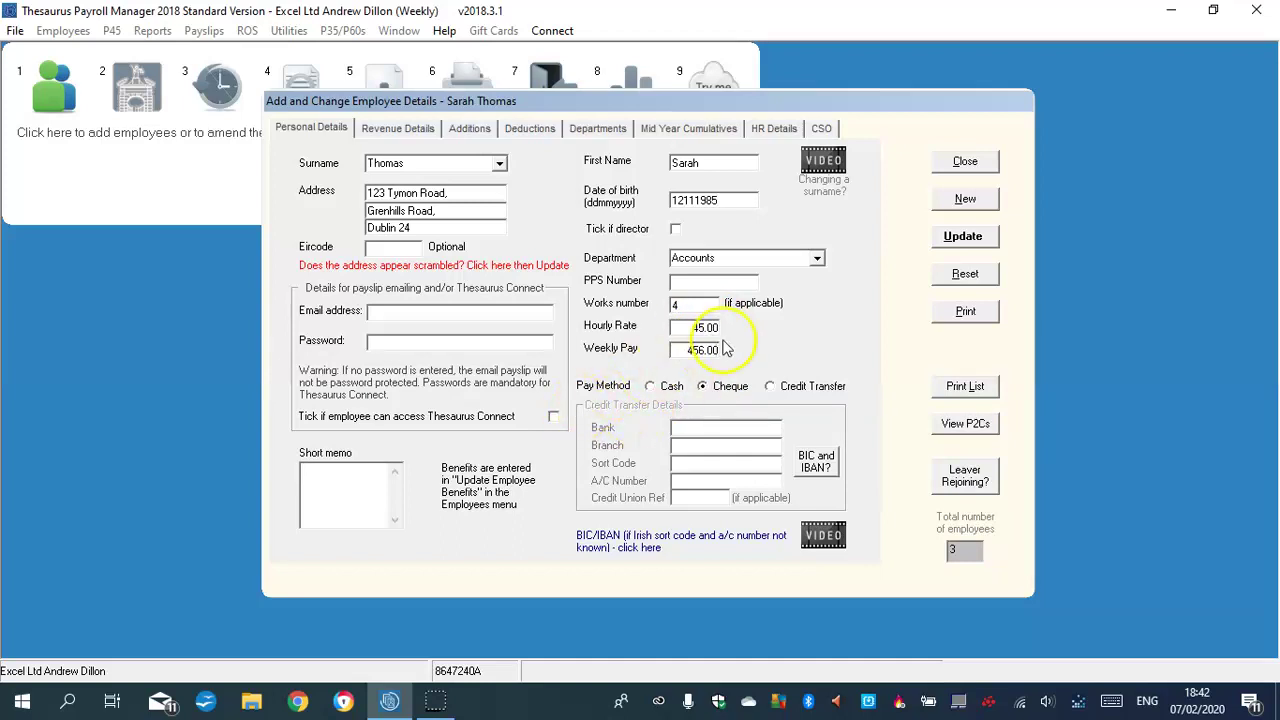
pyautogui.click(705, 352)
pyautogui.press('BackSpace')
# Finish the 450.00 weekly pay and record weekly tax credit 37.00 and cut-off point 450.00
pyautogui.write('0')
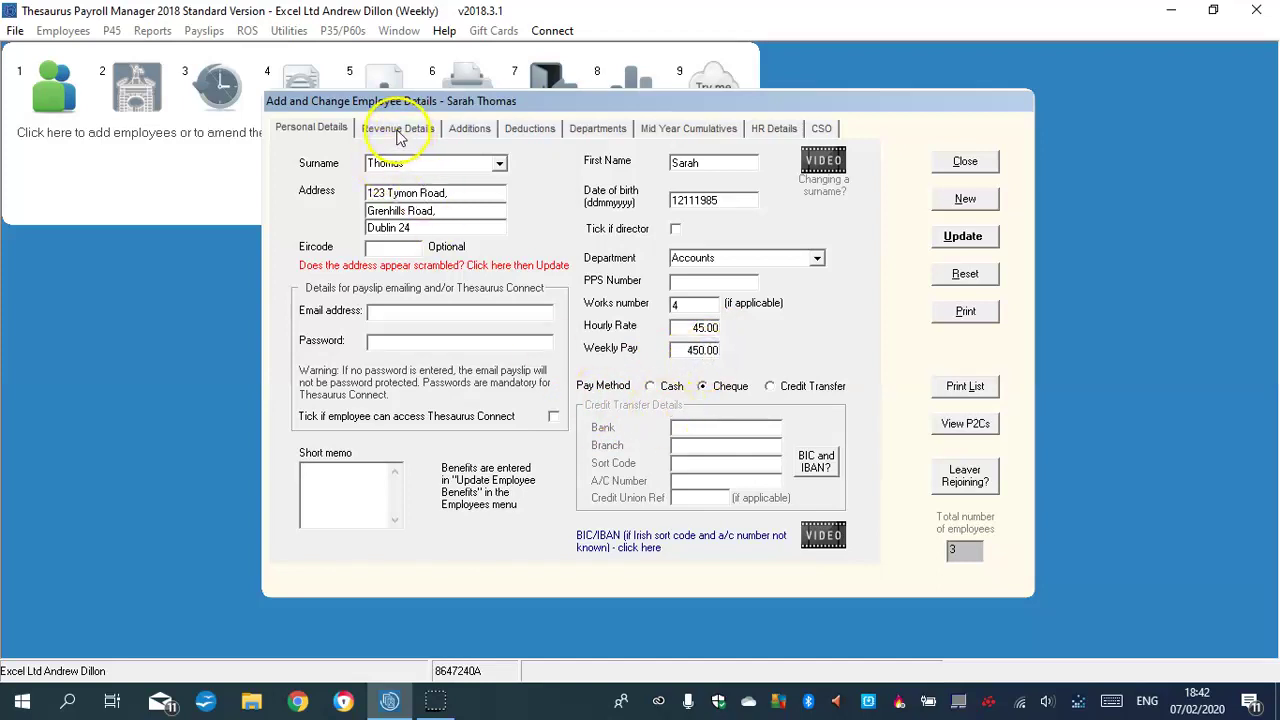
pyautogui.click(399, 137)
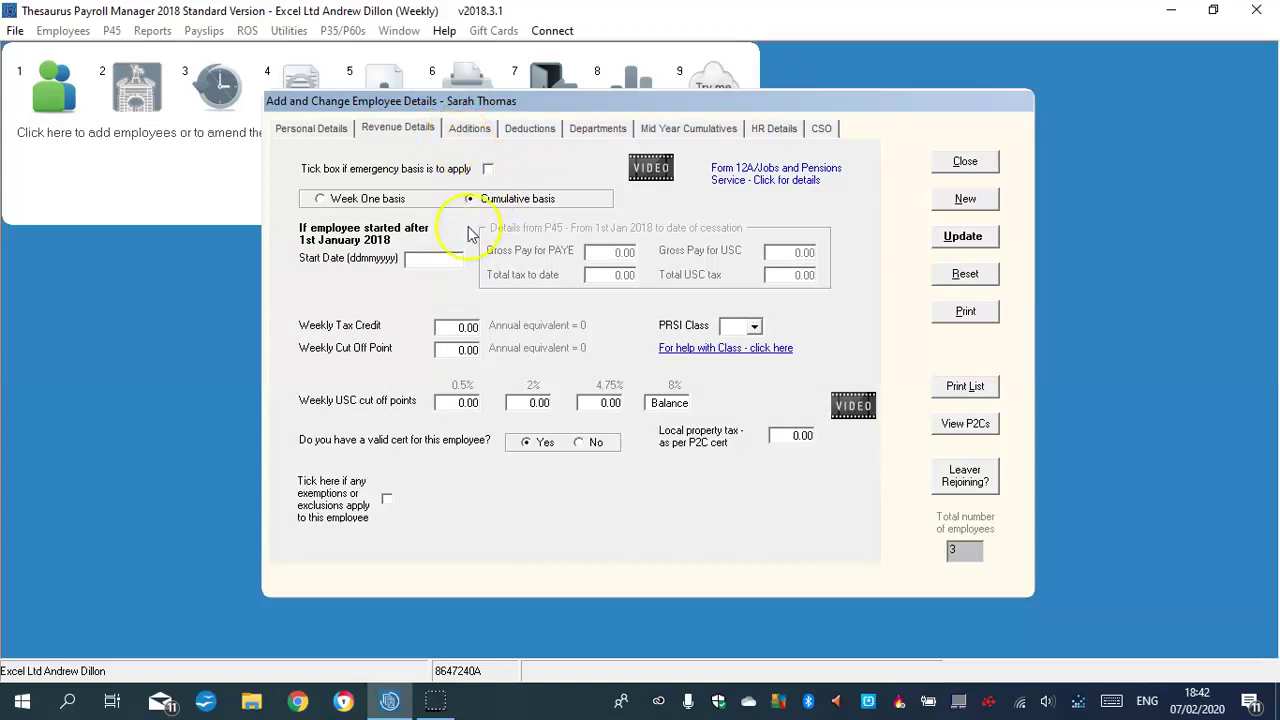
pyautogui.click(467, 328)
pyautogui.write('37.00')
pyautogui.click(467, 350)
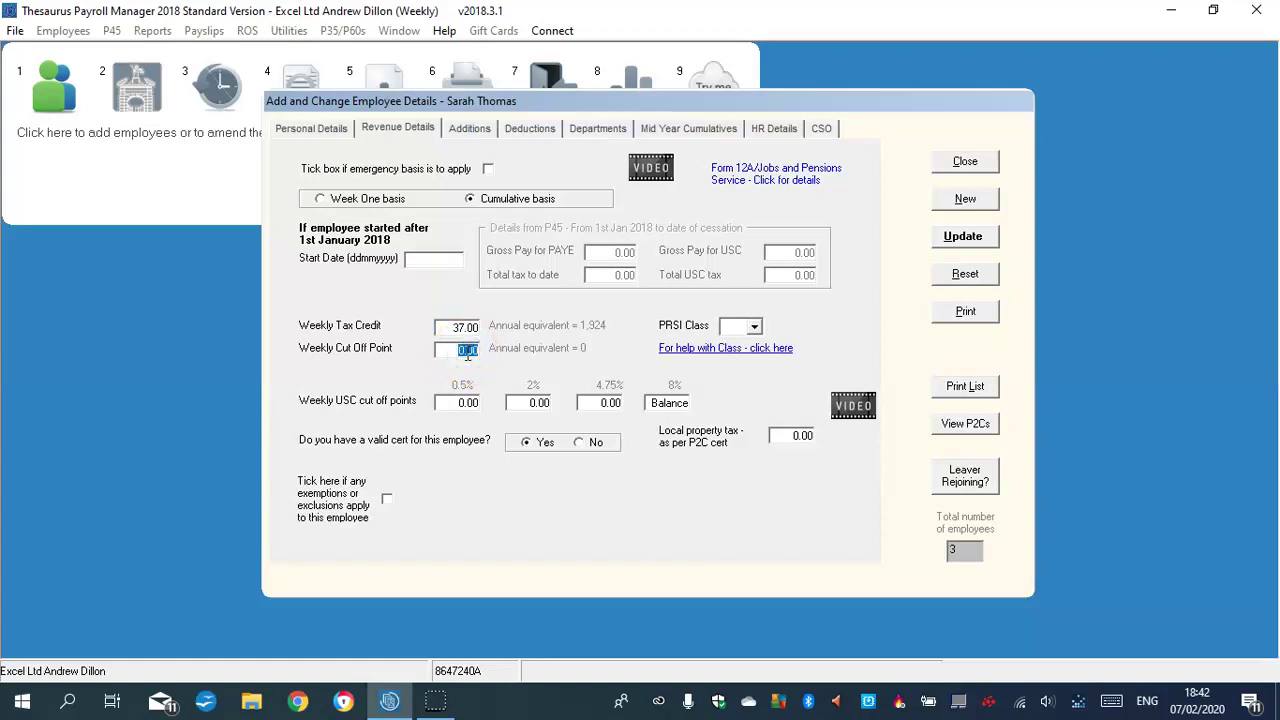
pyautogui.write('450.00')
# Set the PRSI class to A1 and apply the standard USC cut-offs
pyautogui.click(756, 326)
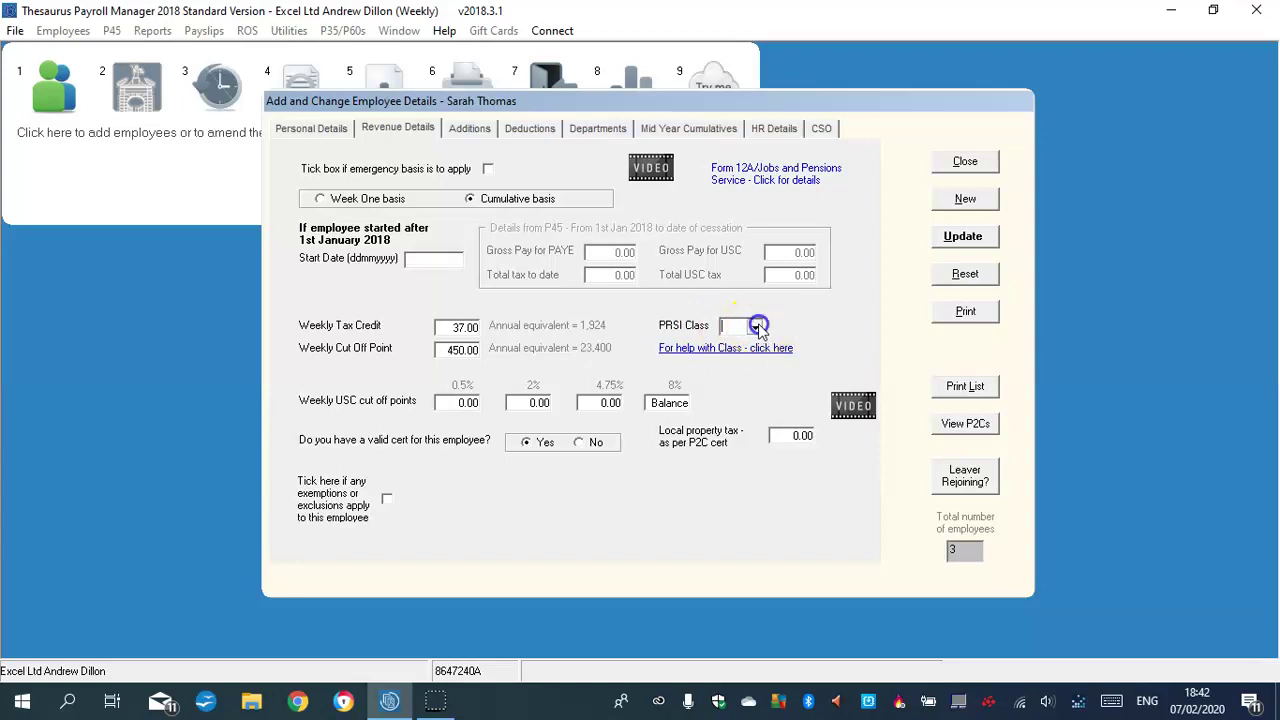
pyautogui.click(740, 355)
pyautogui.click(460, 402)
pyautogui.click(537, 512)
pyautogui.click(784, 509)
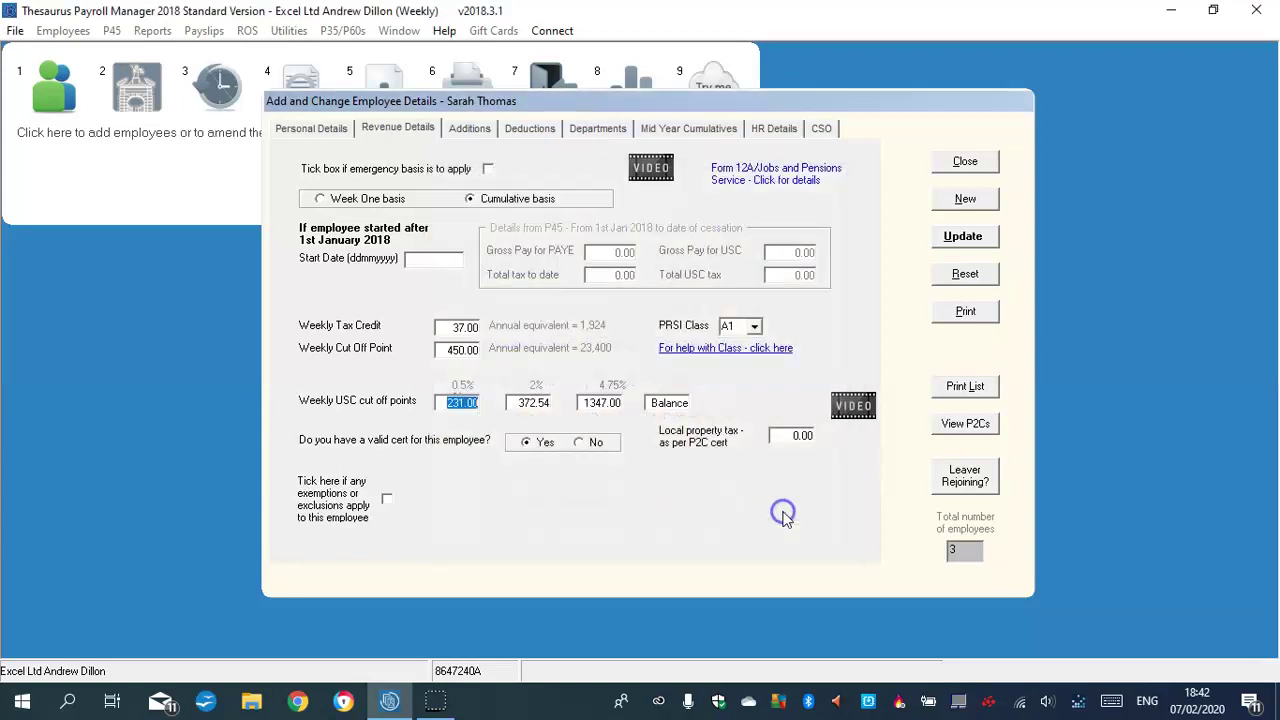
pyautogui.click(470, 128)
# Describe the taxable additions Commission and Bonus and the non-taxable addition Expenses
pyautogui.click(501, 224)
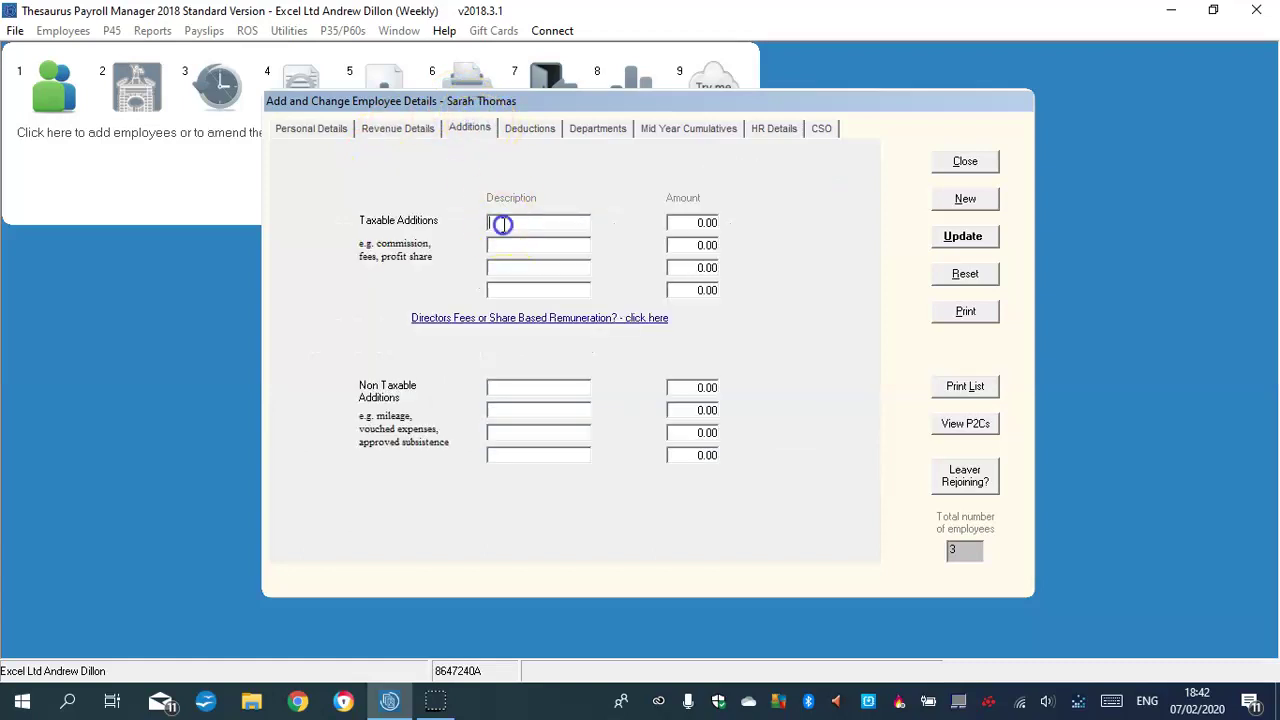
pyautogui.press('capslock')
pyautogui.write('C')
pyautogui.press('capslock')
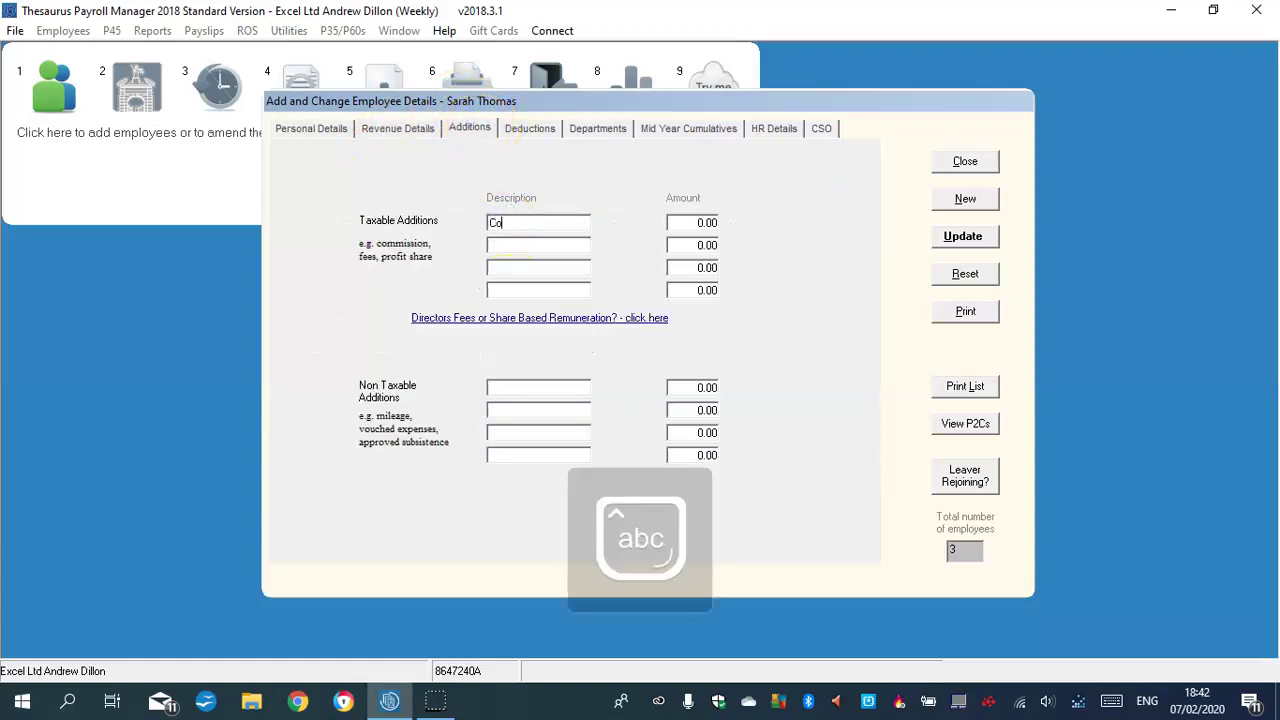
pyautogui.write('ommission')
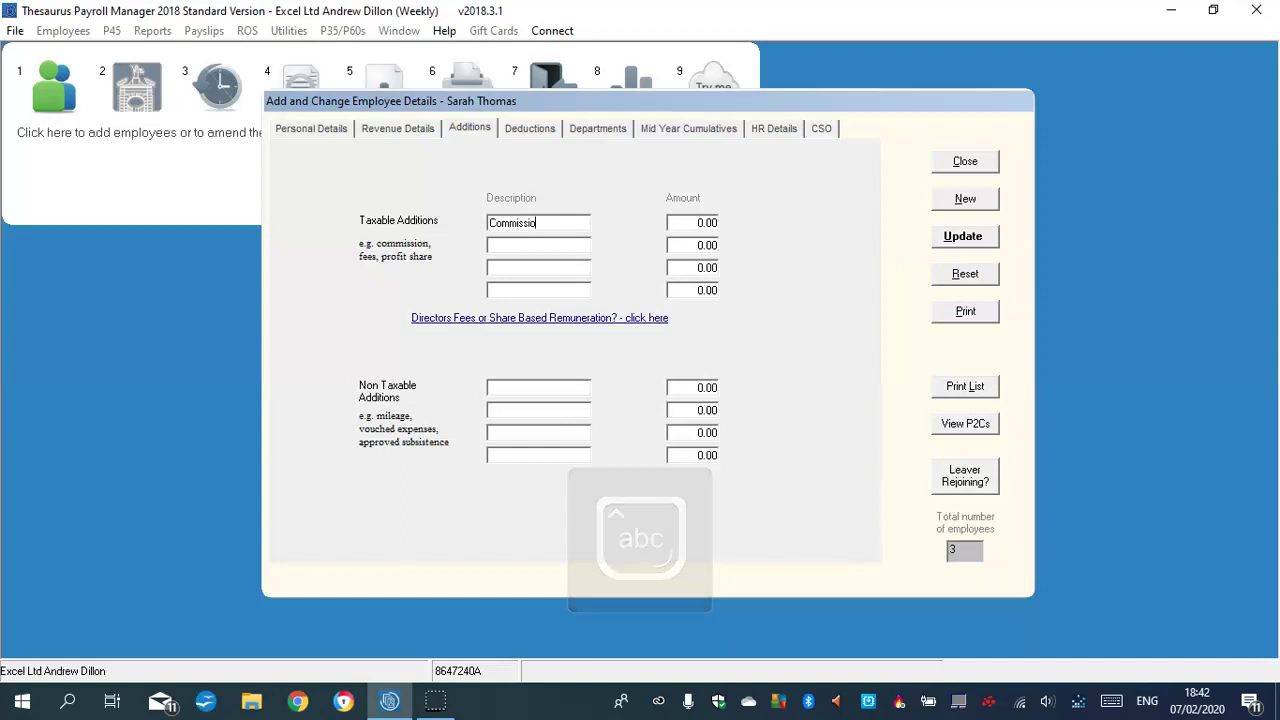
pyautogui.click(515, 245)
pyautogui.write('B')
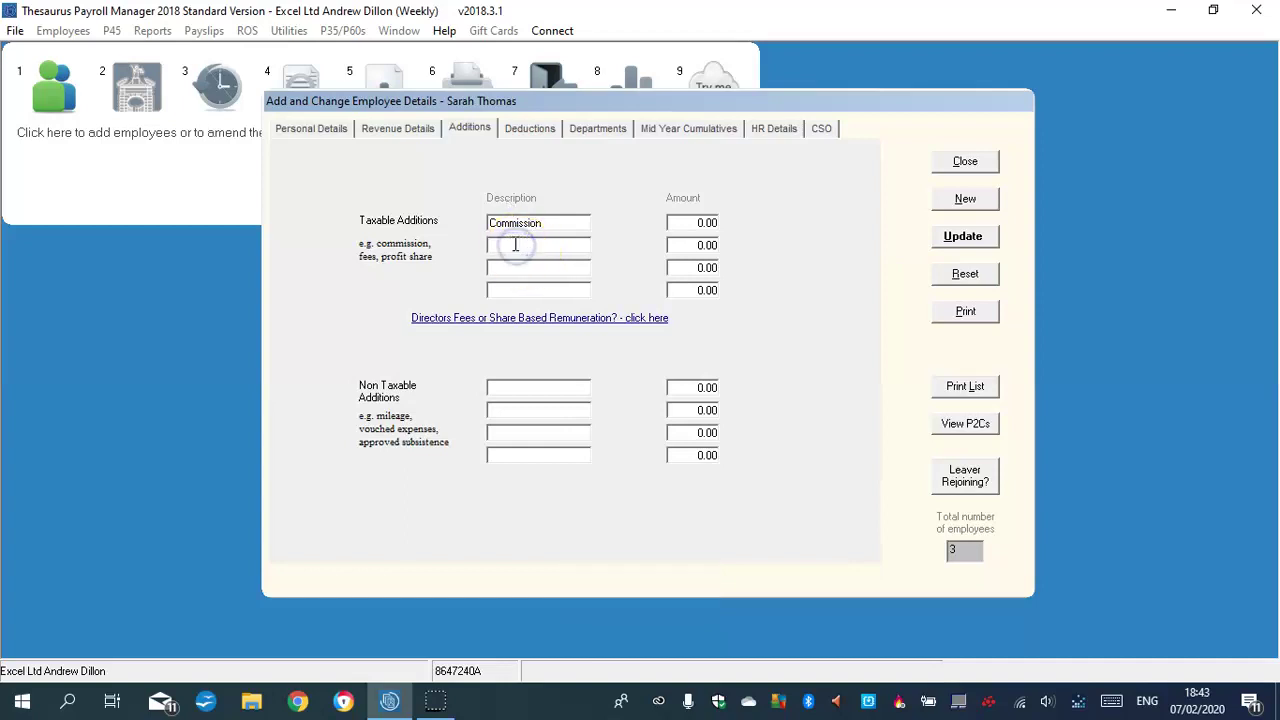
pyautogui.press('capslock')
pyautogui.write('onus')
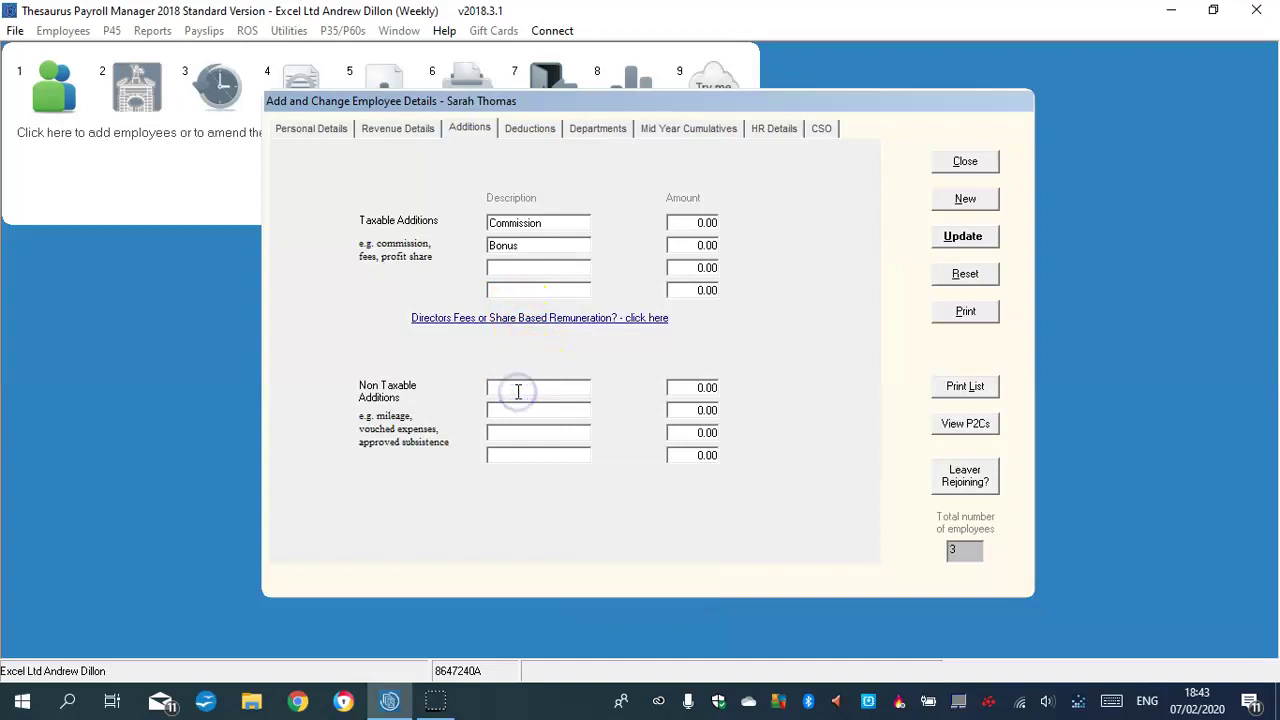
pyautogui.click(518, 391)
pyautogui.write('E')
pyautogui.press('capslock')
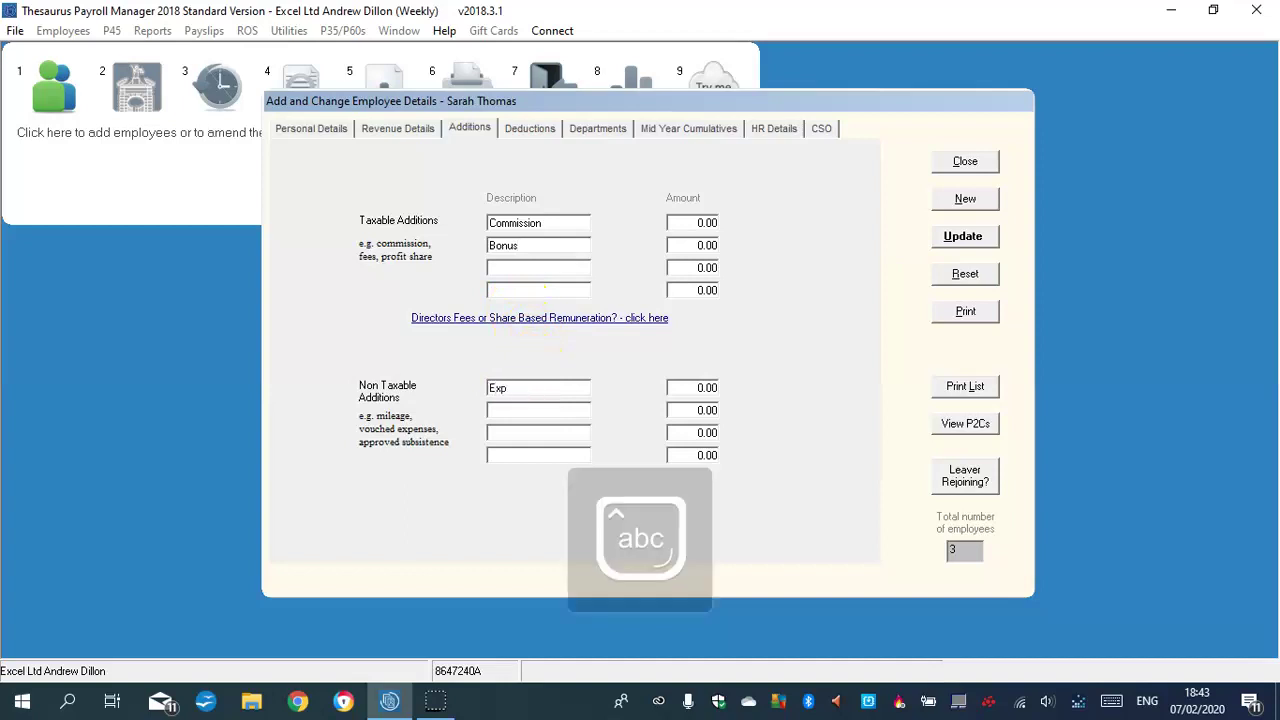
pyautogui.write('xpenses')
# Enter the addition amounts: Expenses 35.00, Bonus 56.00 and Commission 67.00
pyautogui.click(695, 388)
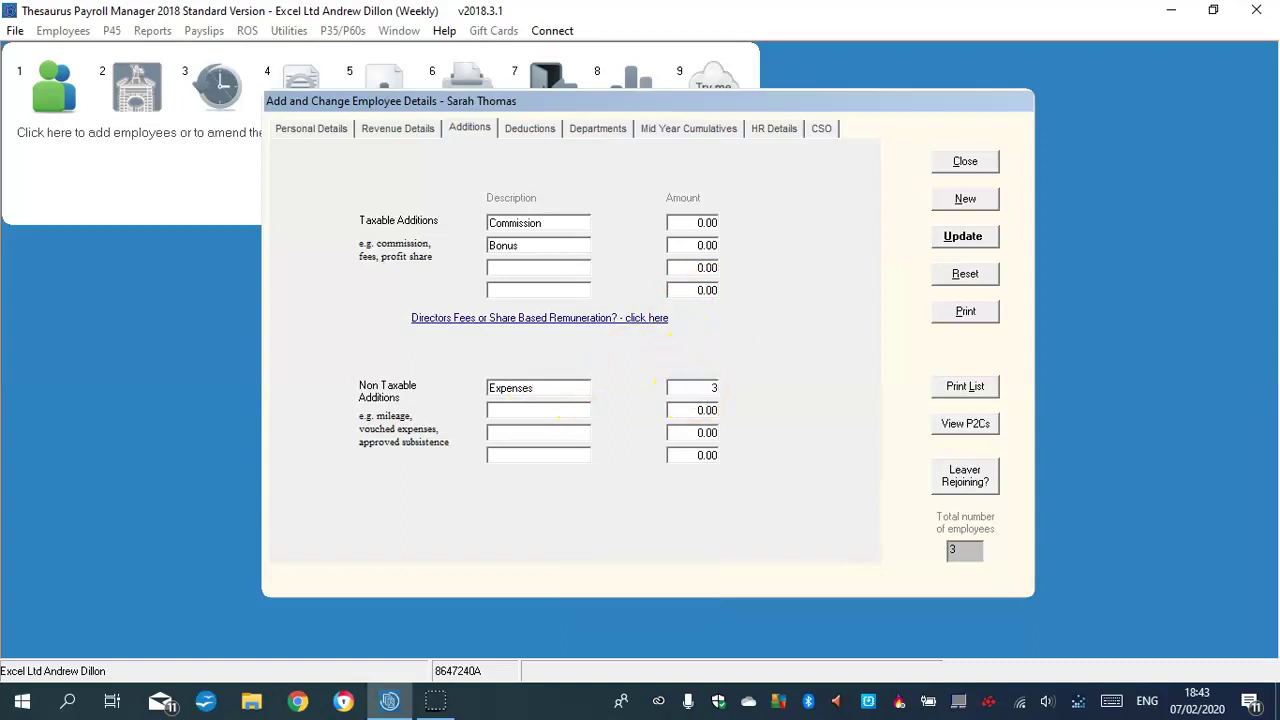
pyautogui.write('35')
pyautogui.click(703, 246)
pyautogui.click(706, 222)
pyautogui.write('67')
pyautogui.click(572, 268)
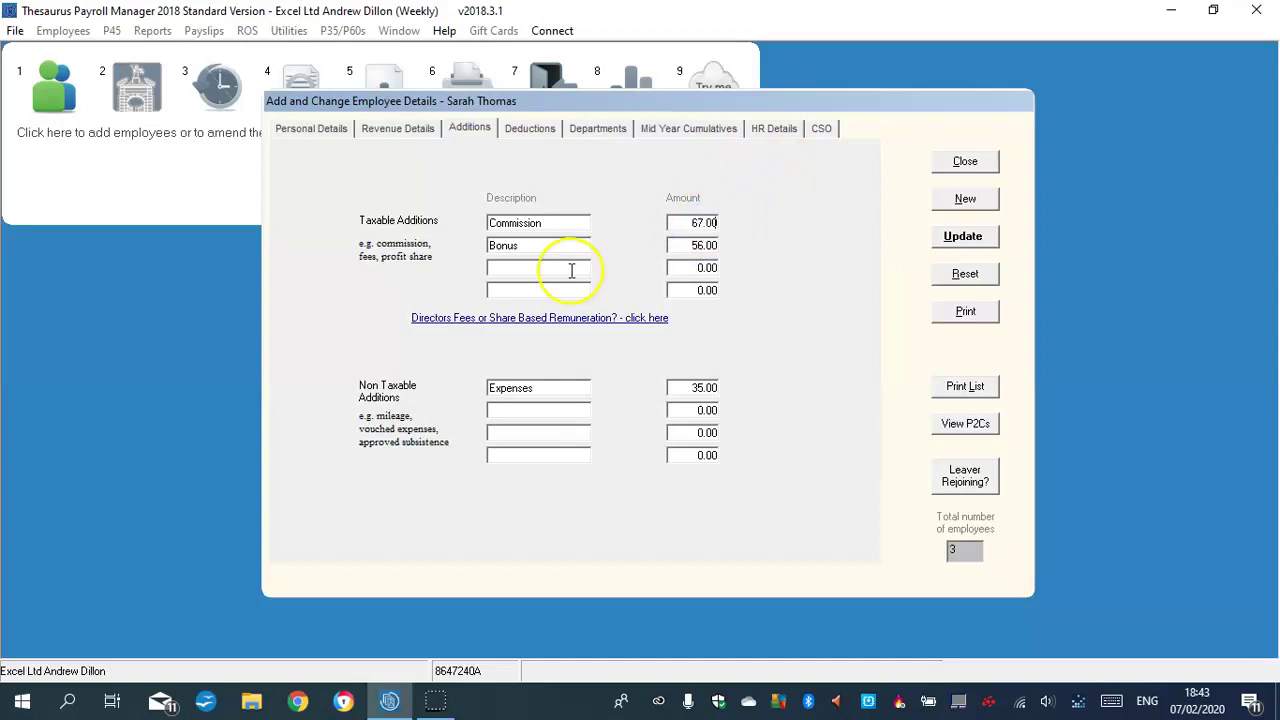